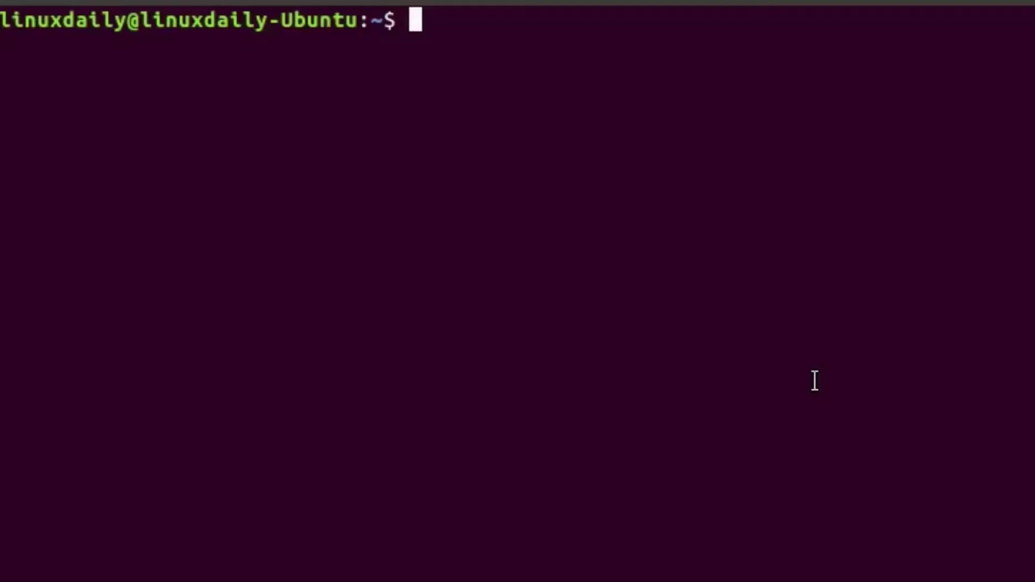
Step: Run the LinuxDaily command in GNOME Terminal to start the Matrix-style animation
{"action": "type", "text": "Lin"}
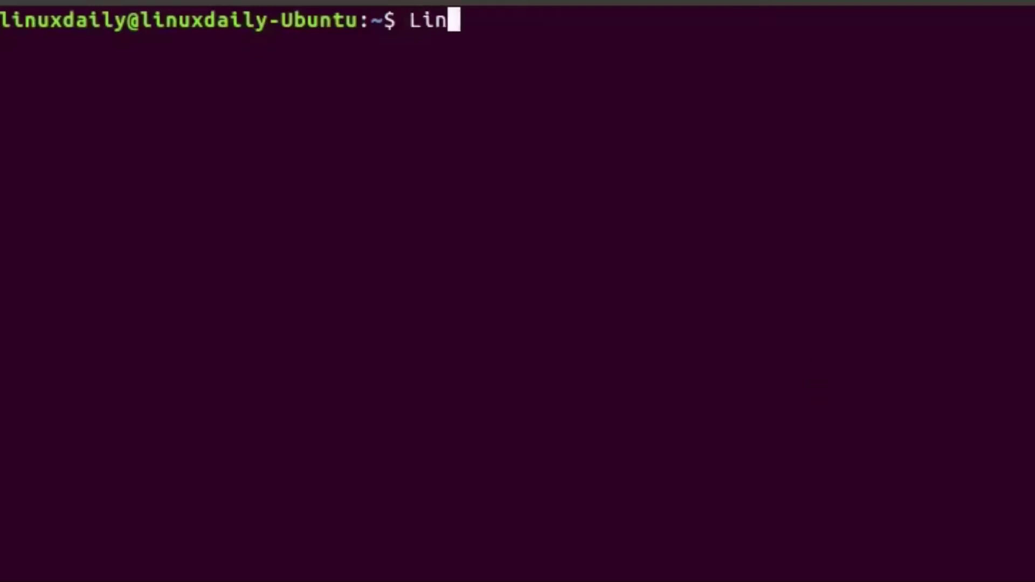
{"action": "type", "text": "uxDaily"}
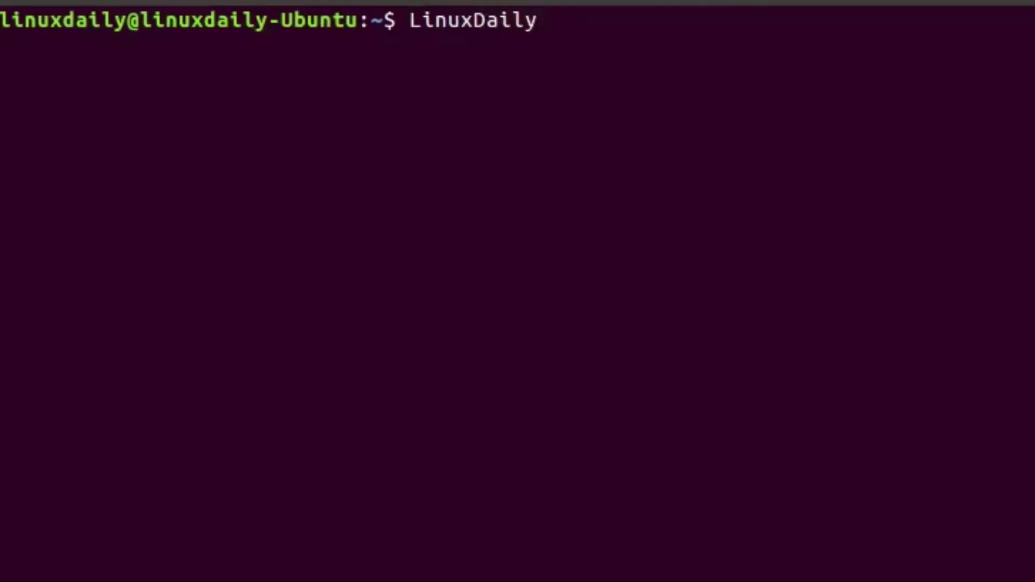
{"action": "key", "text": "Return"}
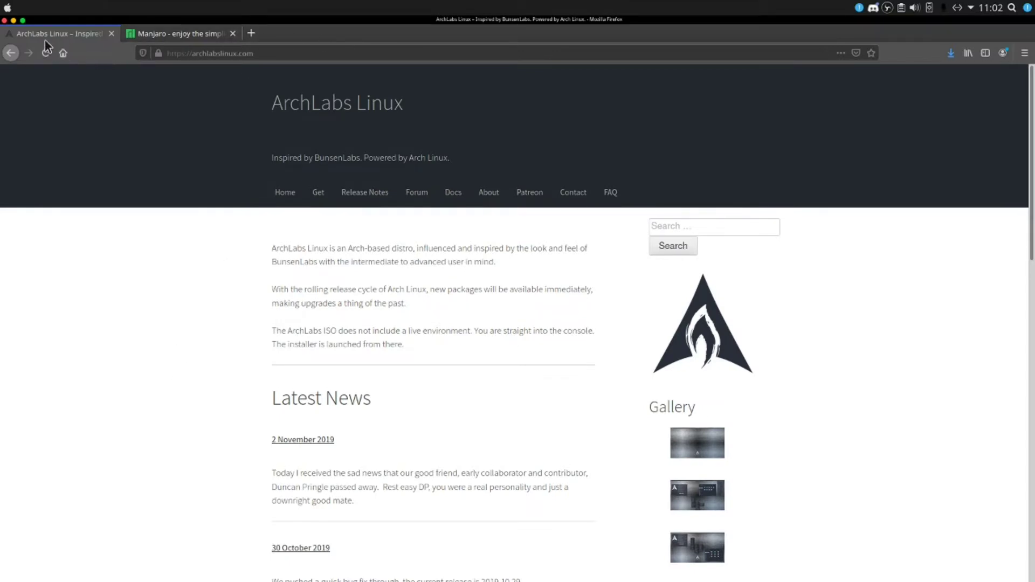
{"action": "left_click", "coordinate": [186, 33]}
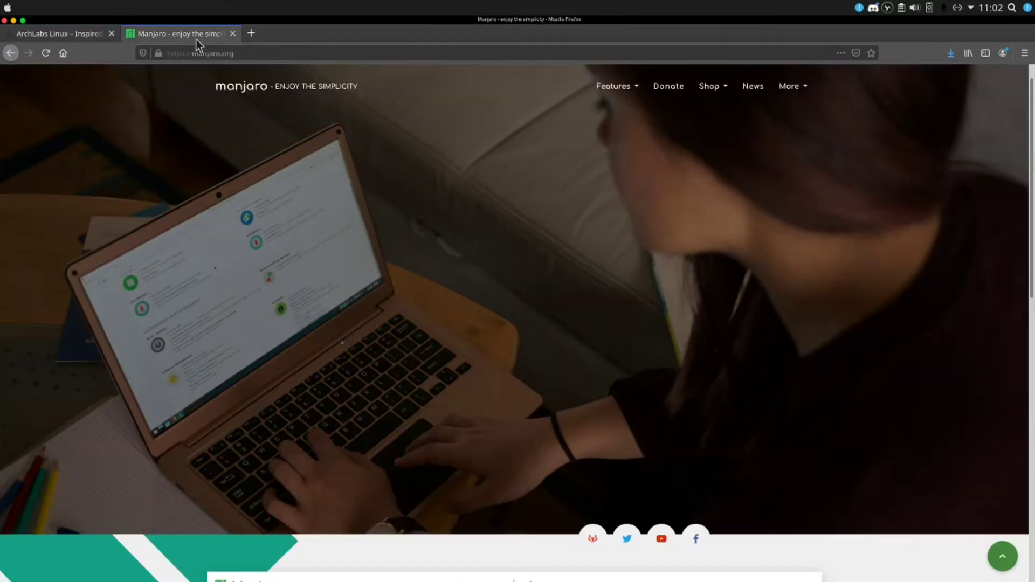
{"action": "key", "text": "ctrl+Tab"}
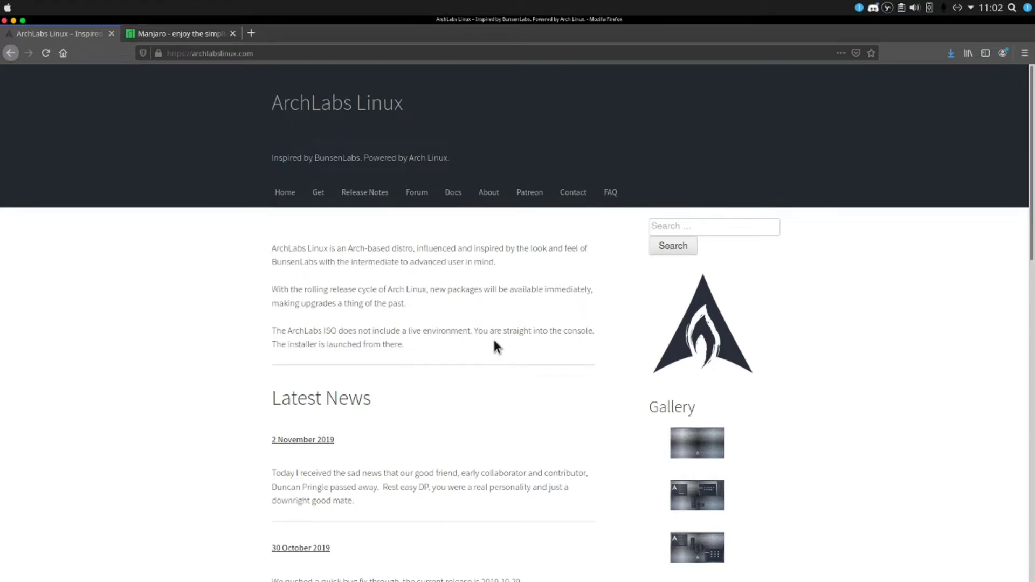
{"action": "scroll", "coordinate": [493, 340], "scroll_direction": "down", "scroll_amount": 5}
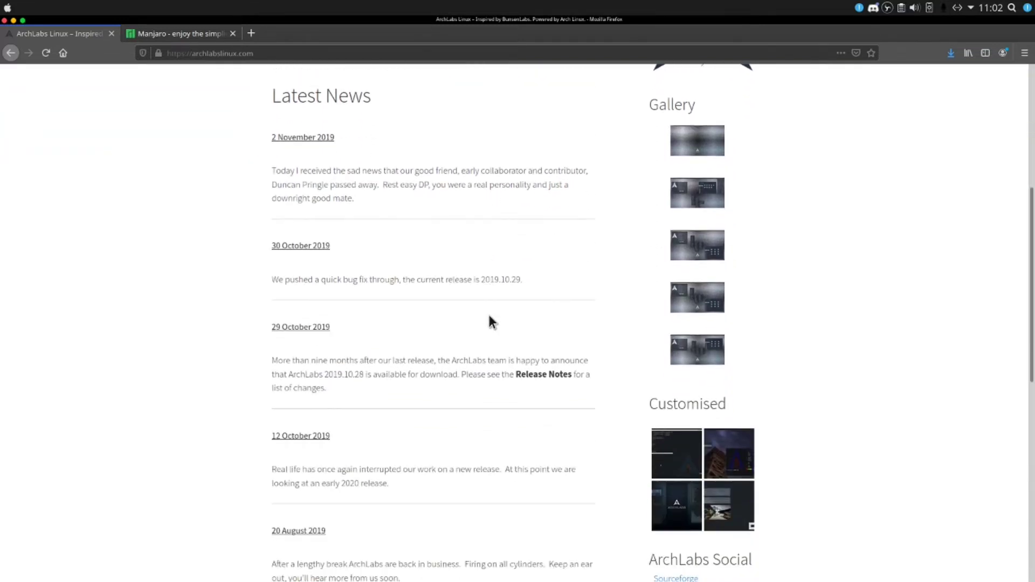
{"action": "scroll", "coordinate": [491, 322], "scroll_direction": "up", "scroll_amount": 5}
{"action": "scroll", "coordinate": [491, 322], "scroll_direction": "down", "scroll_amount": 10}
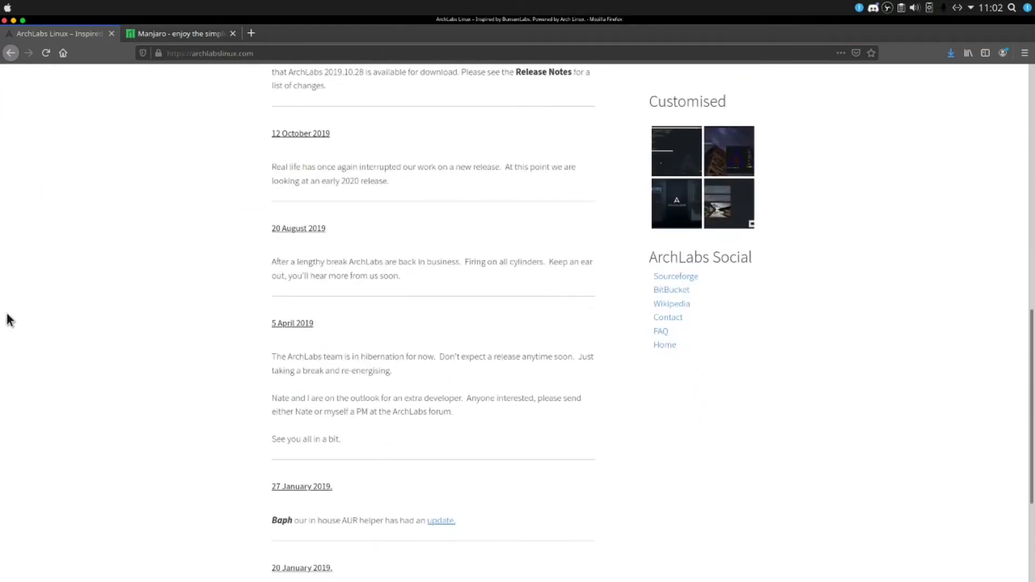
{"action": "scroll", "coordinate": [418, 340], "scroll_direction": "down", "scroll_amount": 4}
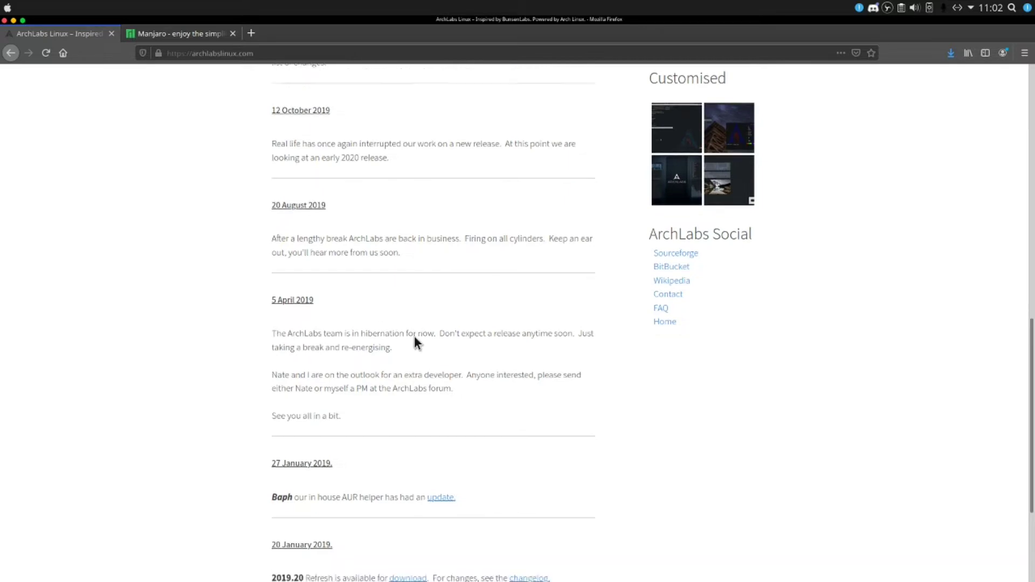
{"action": "scroll", "coordinate": [420, 337], "scroll_direction": "up", "scroll_amount": 7}
{"action": "scroll", "coordinate": [420, 331], "scroll_direction": "up", "scroll_amount": 4}
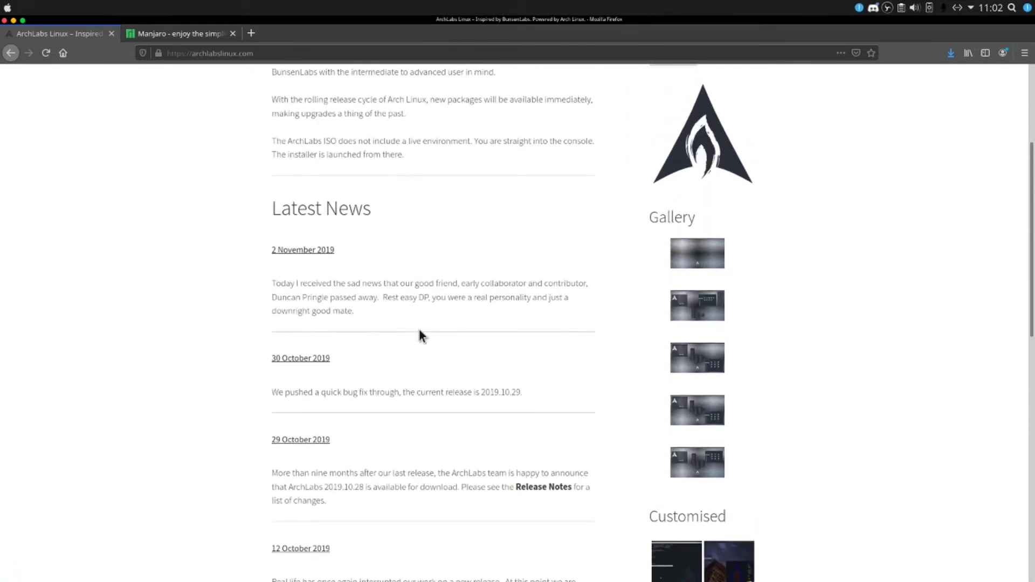
{"action": "scroll", "coordinate": [423, 334], "scroll_direction": "up", "scroll_amount": 4}
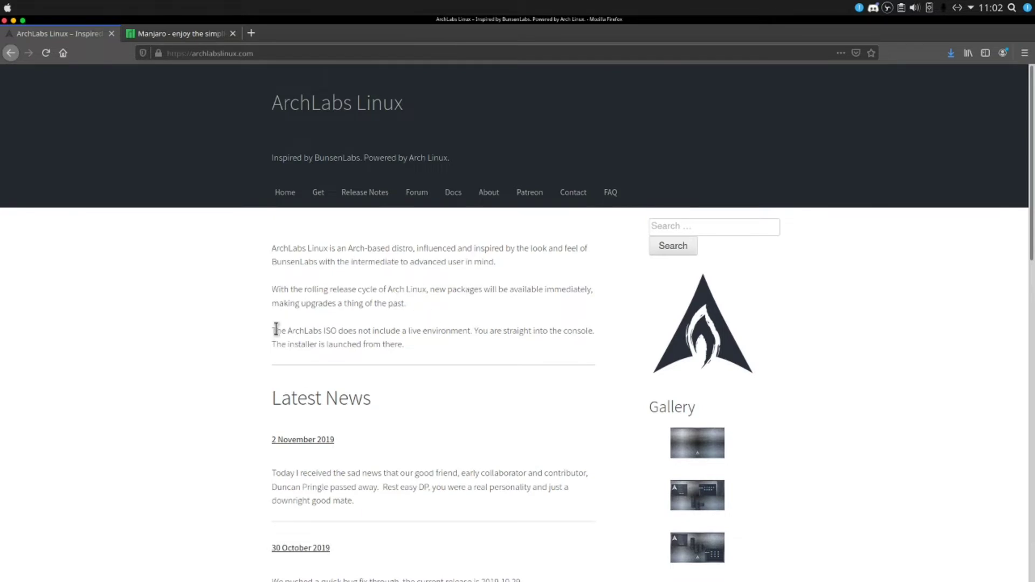
{"action": "left_click_drag", "start_coordinate": [274, 329], "coordinate": [410, 348]}
{"action": "left_click", "coordinate": [501, 343]}
{"action": "left_click", "coordinate": [186, 34]}
{"action": "scroll", "coordinate": [509, 256], "scroll_direction": "down", "scroll_amount": 3}
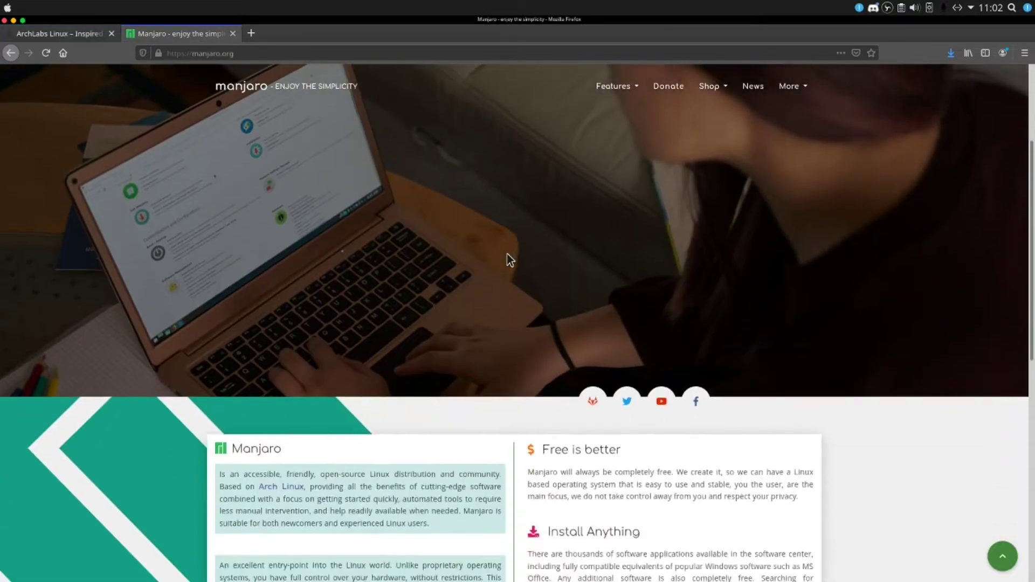
{"action": "scroll", "coordinate": [509, 258], "scroll_direction": "up", "scroll_amount": 3}
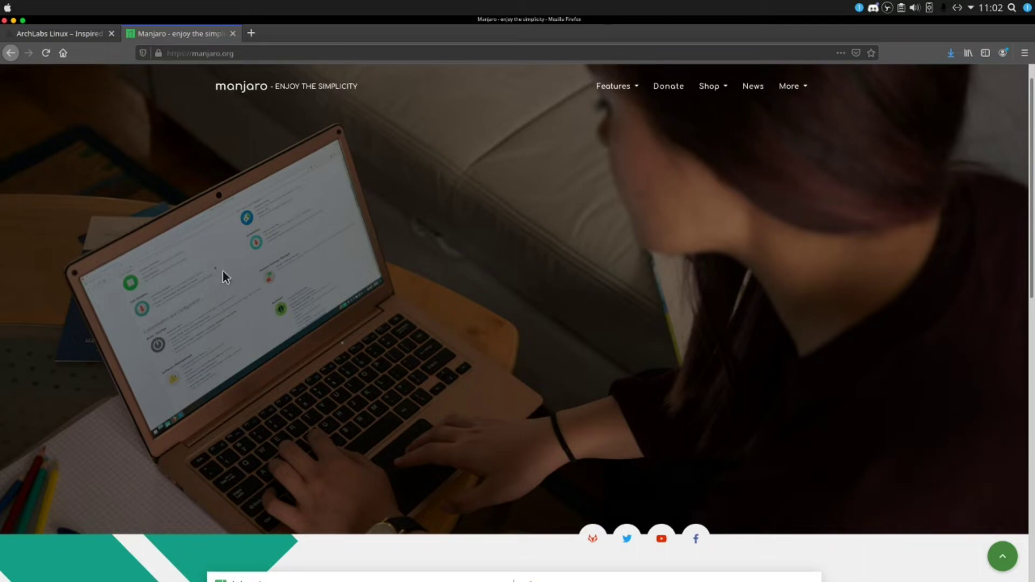
{"action": "scroll", "coordinate": [507, 306], "scroll_direction": "down", "scroll_amount": 12}
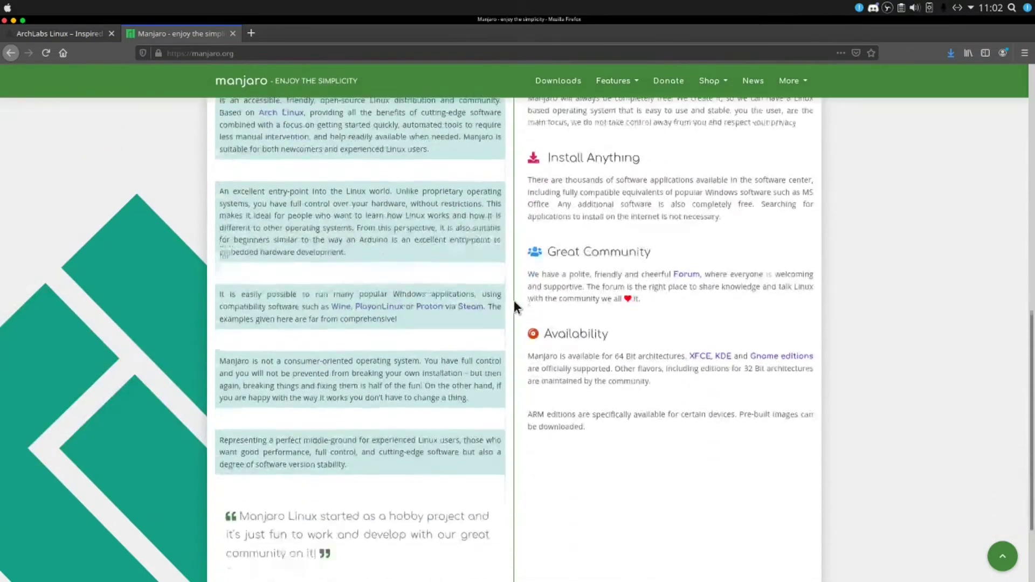
{"action": "scroll", "coordinate": [516, 296], "scroll_direction": "up", "scroll_amount": 12}
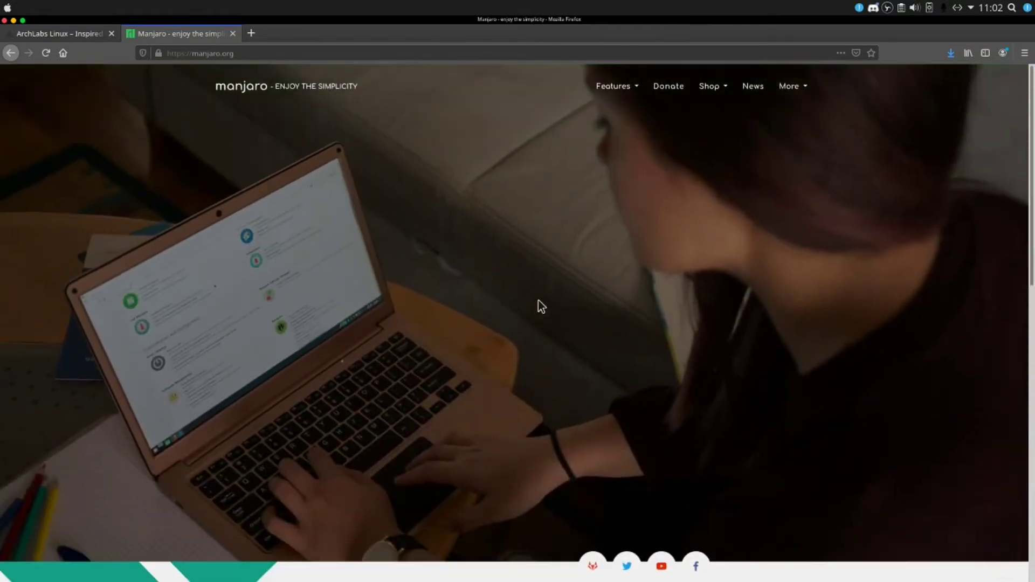
{"action": "left_click", "coordinate": [53, 34]}
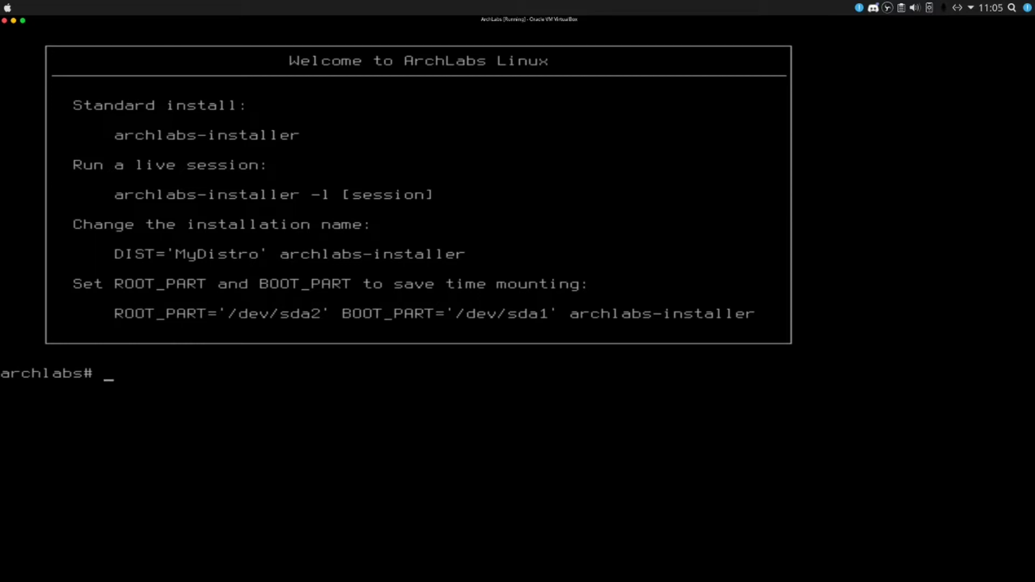
Step: Launch archlabs-installer from the live session shell
{"action": "type", "text": "archlabs-instal"}
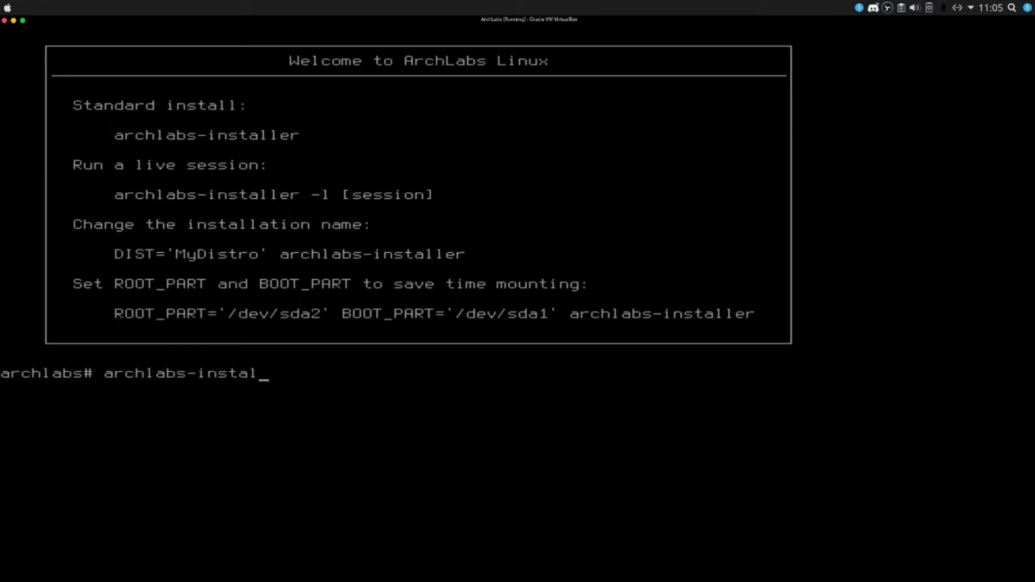
{"action": "type", "text": "ler"}
{"action": "key", "text": "Return"}
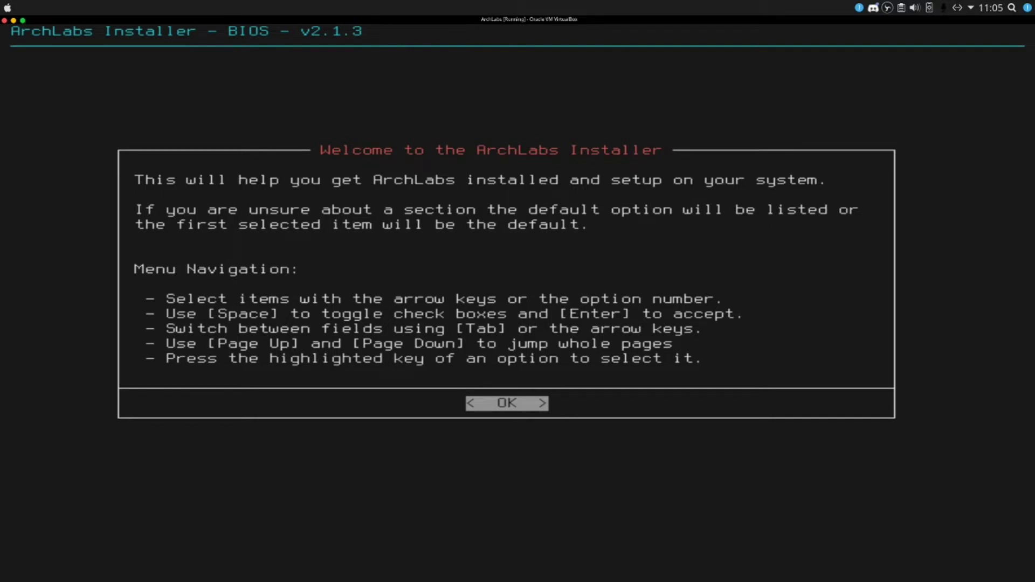
Step: Accept the installer welcome and keep the us keyboard layout
{"action": "key", "text": "Return"}
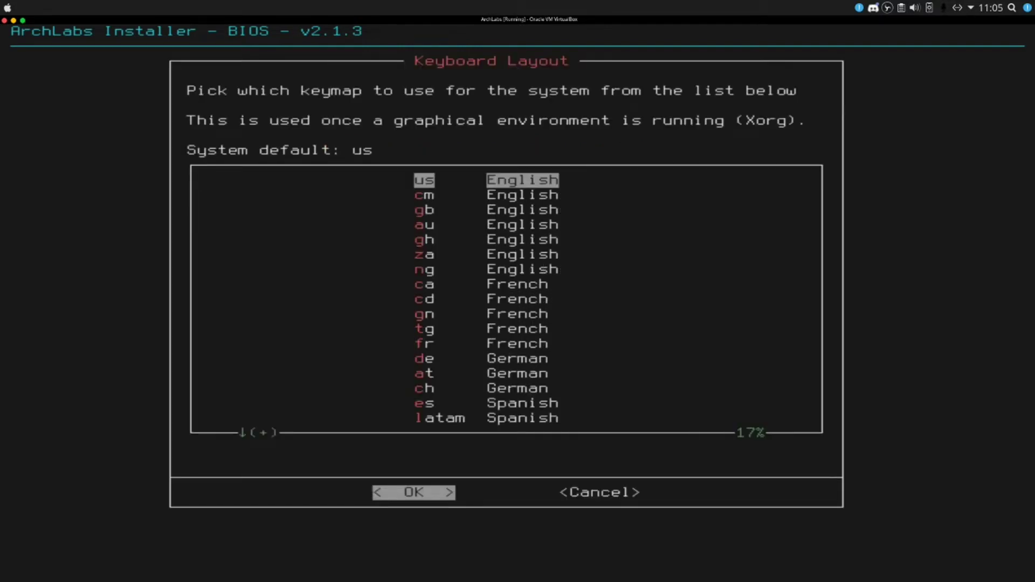
{"action": "key", "text": "Down"}
{"action": "key", "text": "Up"}
{"action": "key", "text": "Right"}
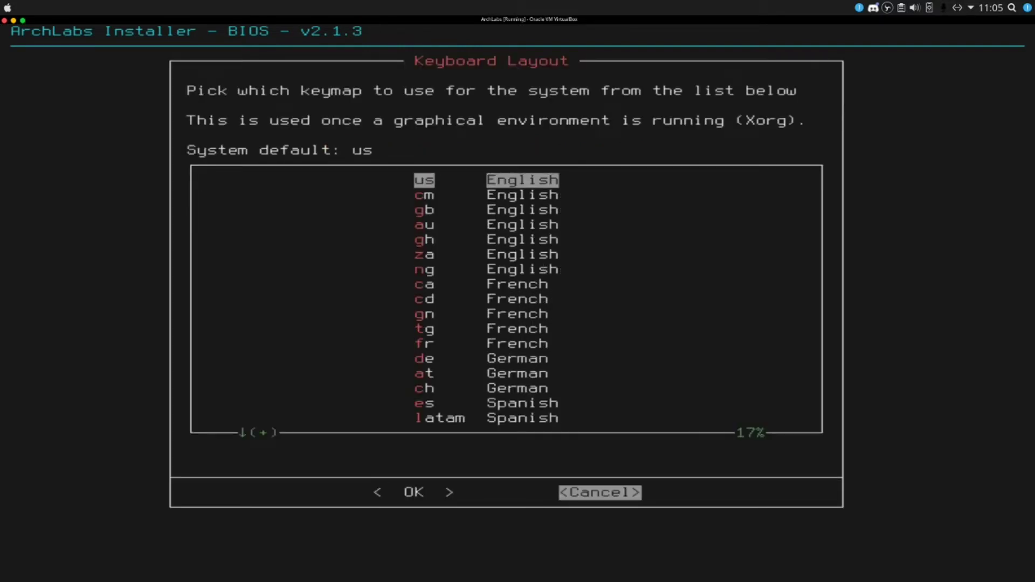
{"action": "key", "text": "Left"}
{"action": "key", "text": "Return"}
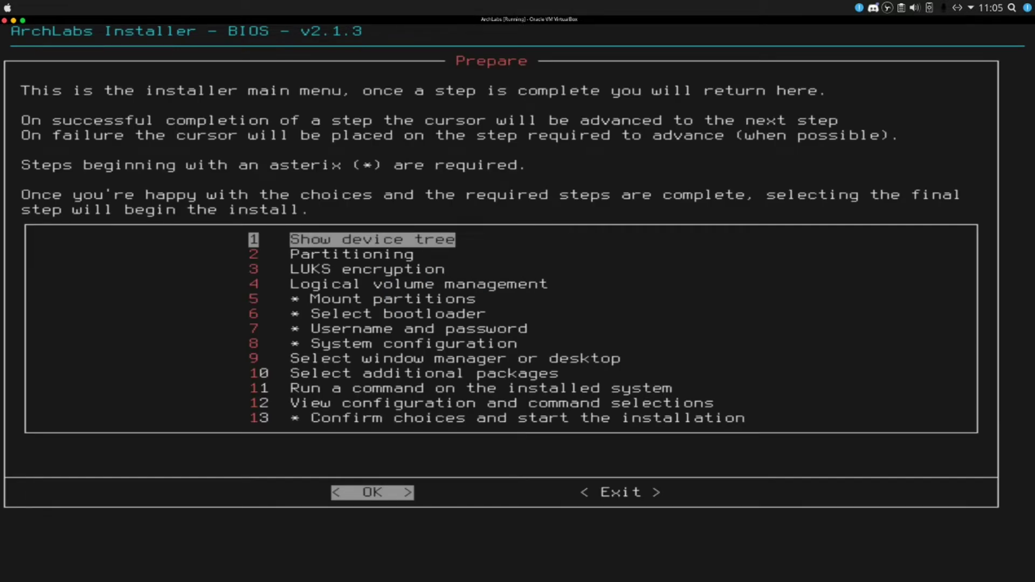
Step: View the attached disk tree, then start Partitioning and acknowledge the data-loss warning
{"action": "key", "text": "Down"}
{"action": "key", "text": "Up"}
{"action": "key", "text": "Return"}
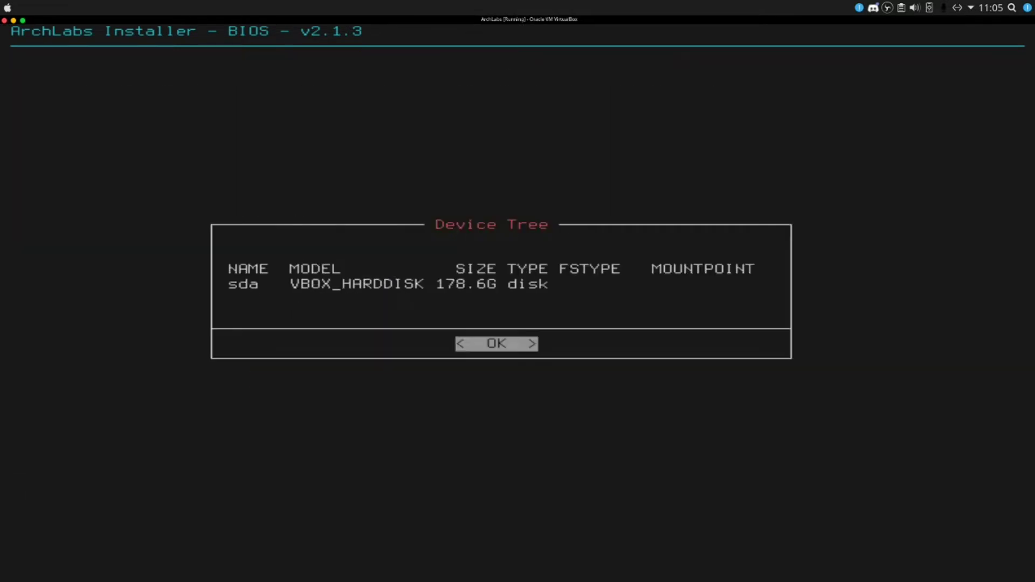
{"action": "key", "text": "Return"}
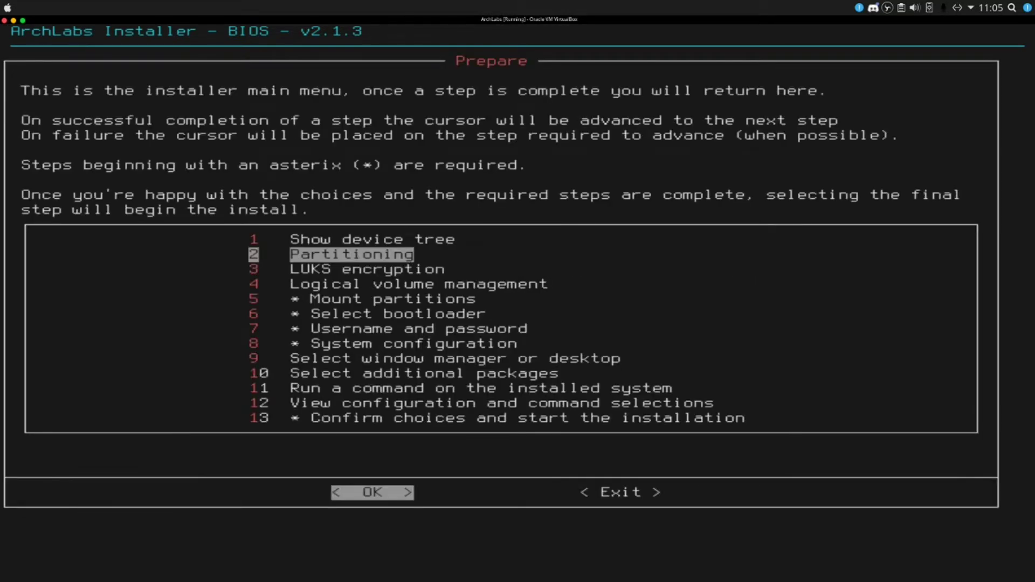
{"action": "key", "text": "Return"}
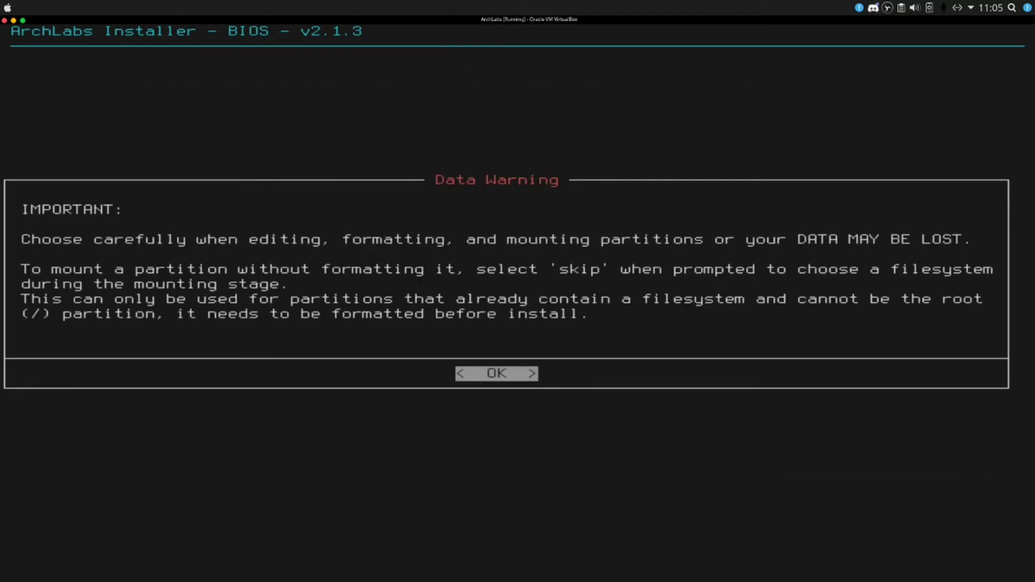
{"action": "key", "text": "Return"}
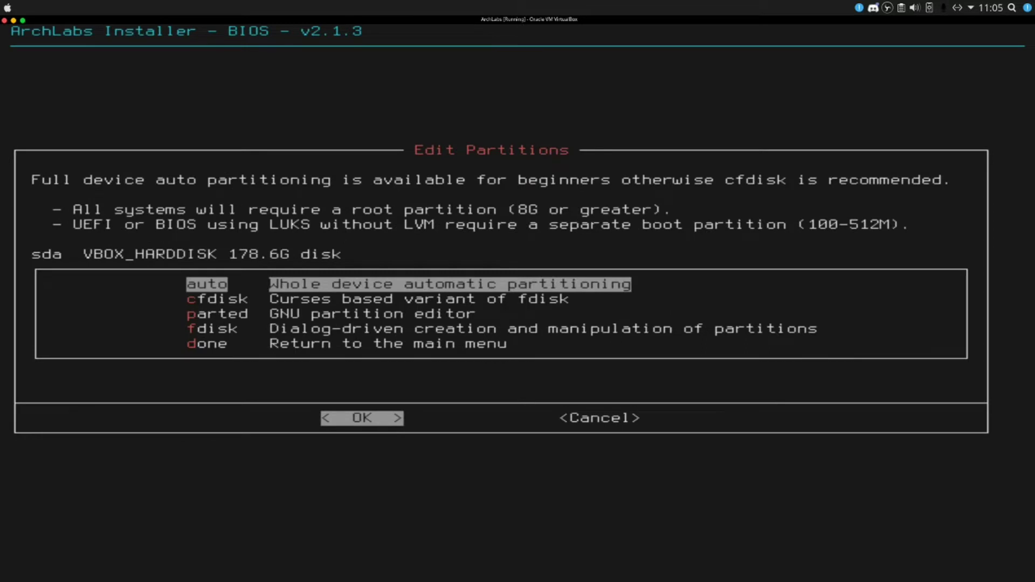
Step: In cfdisk, create a gpt table with one 178.6G partition and write it, confirming with yes
{"action": "key", "text": "Down"}
{"action": "key", "text": "Return"}
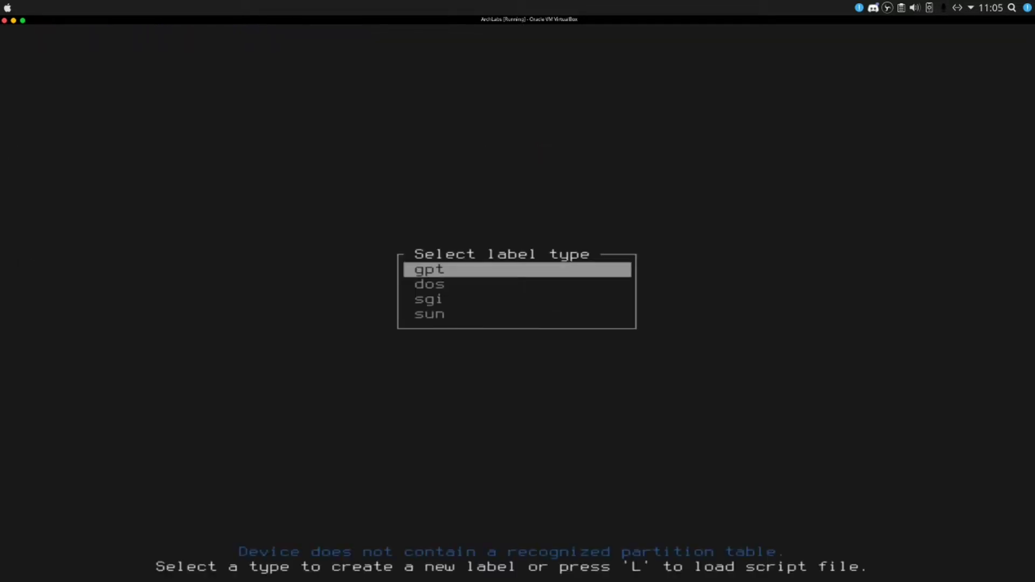
{"action": "key", "text": "Return"}
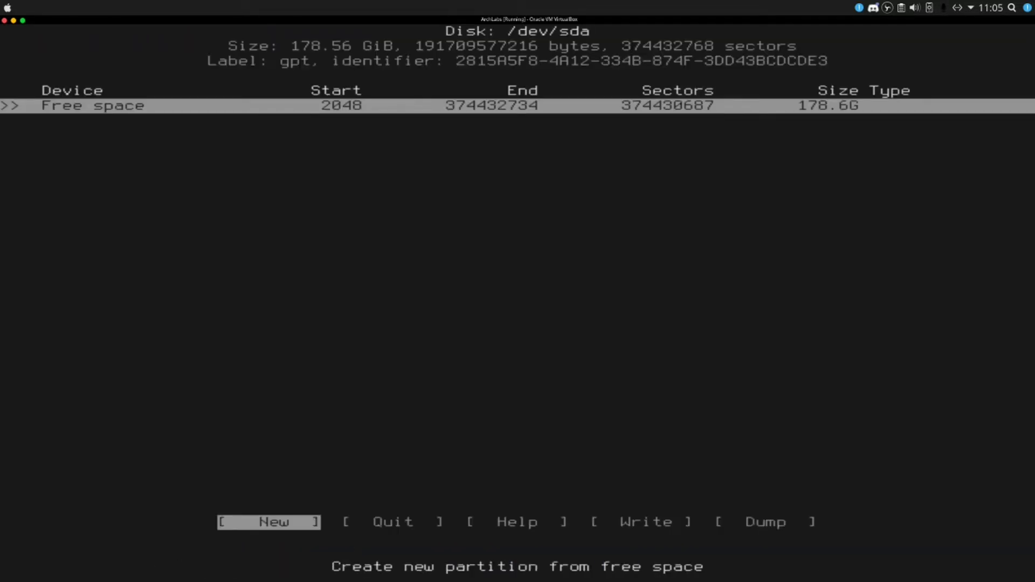
{"action": "key", "text": "Return"}
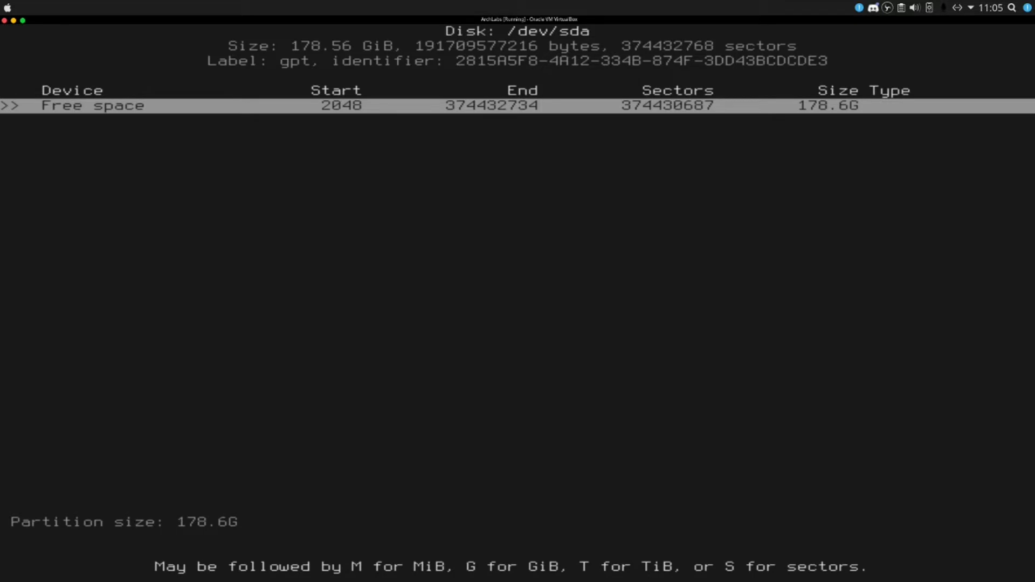
{"action": "key", "text": "Return"}
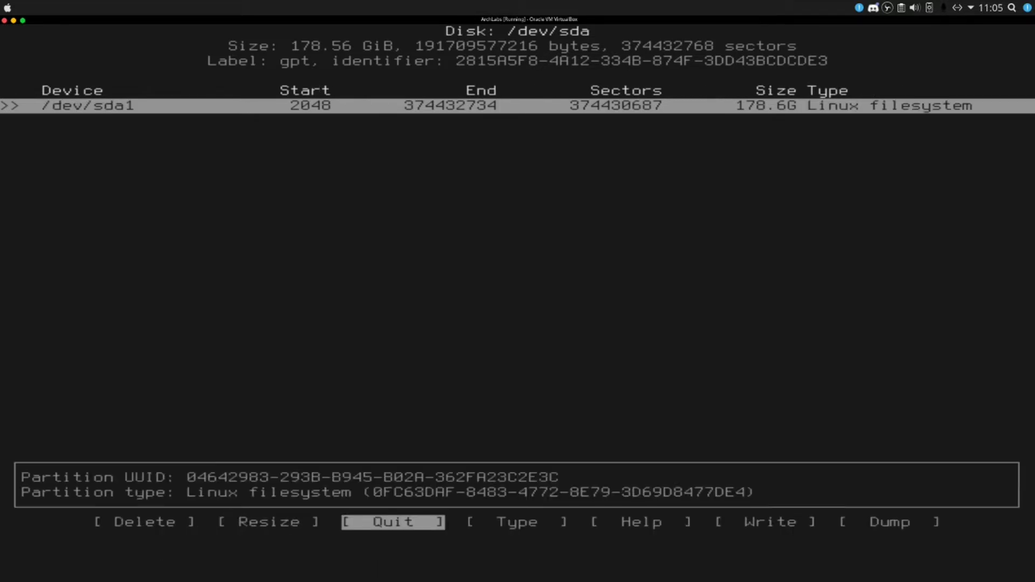
{"action": "key", "text": "Right"}
{"action": "key", "text": "Right"}
{"action": "key", "text": "Right"}
{"action": "key", "text": "Return"}
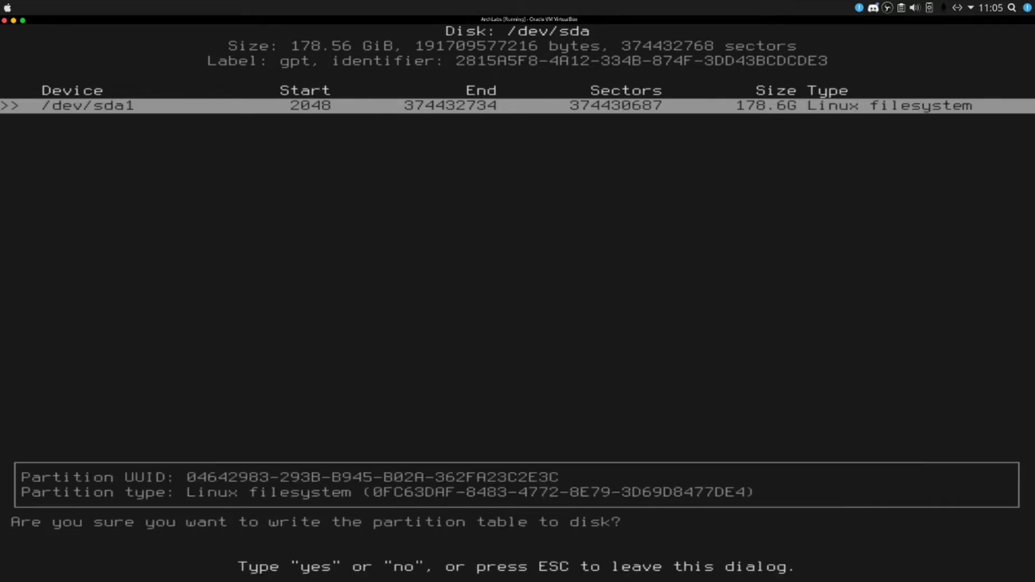
{"action": "type", "text": "yes"}
{"action": "key", "text": "Return"}
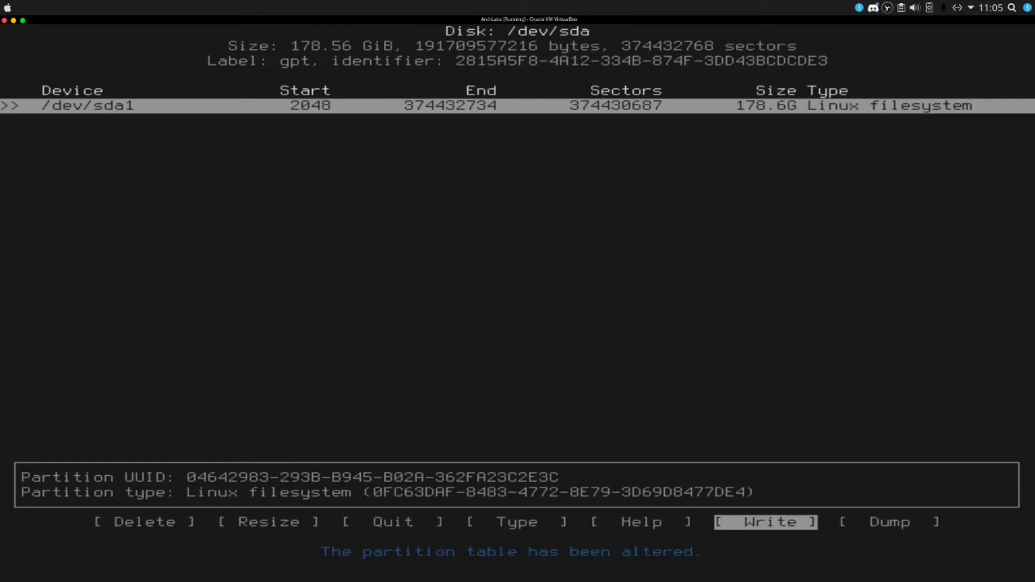
Step: Quit cfdisk and return to the installer's Edit Partitions menu
{"action": "key", "text": "Left"}
{"action": "key", "text": "Right"}
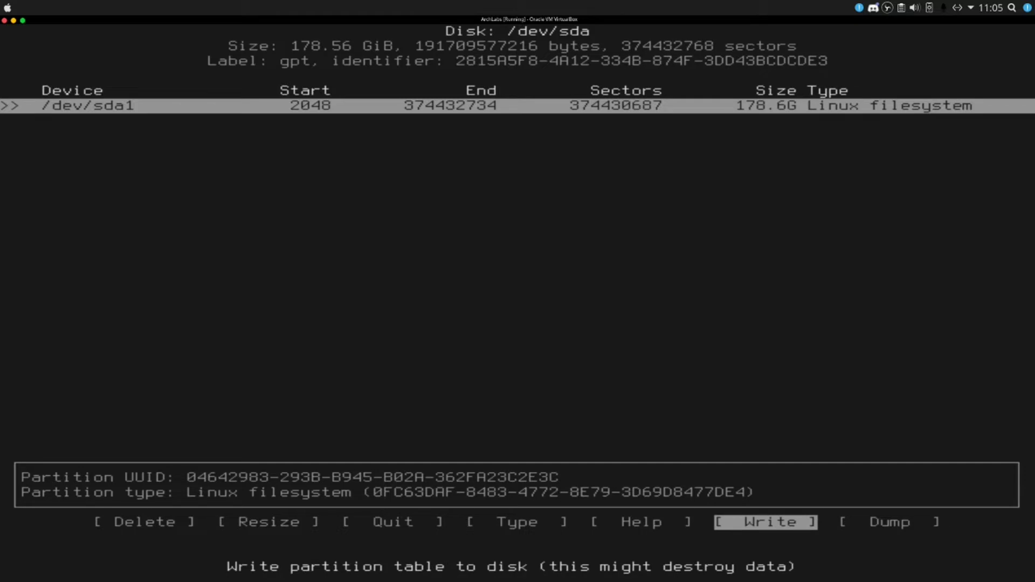
{"action": "key", "text": "Left"}
{"action": "key", "text": "Left"}
{"action": "key", "text": "Left"}
{"action": "key", "text": "Left"}
{"action": "key", "text": "Right"}
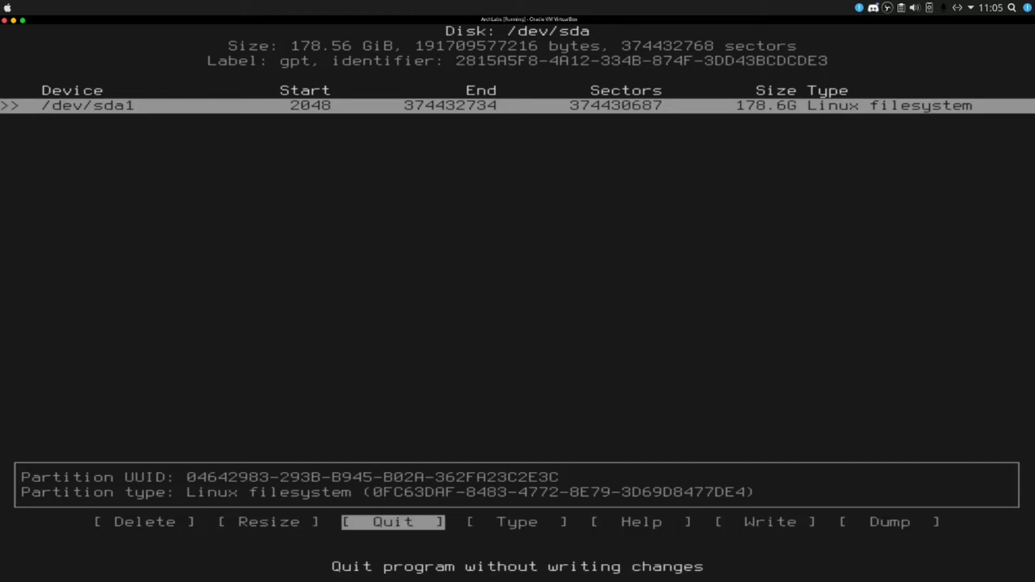
{"action": "key", "text": "Return"}
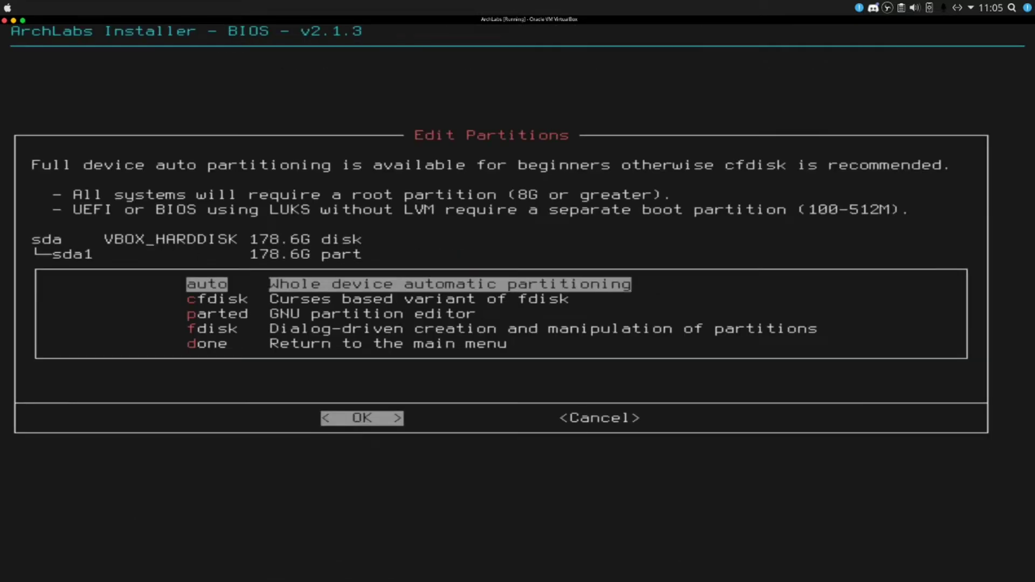
Step: Auto-partition /dev/sda into a 512M ext4 boot and 178G ext4 root partition
{"action": "key", "text": "Down"}
{"action": "key", "text": "Down"}
{"action": "key", "text": "Down"}
{"action": "key", "text": "Up"}
{"action": "key", "text": "Up"}
{"action": "key", "text": "Up"}
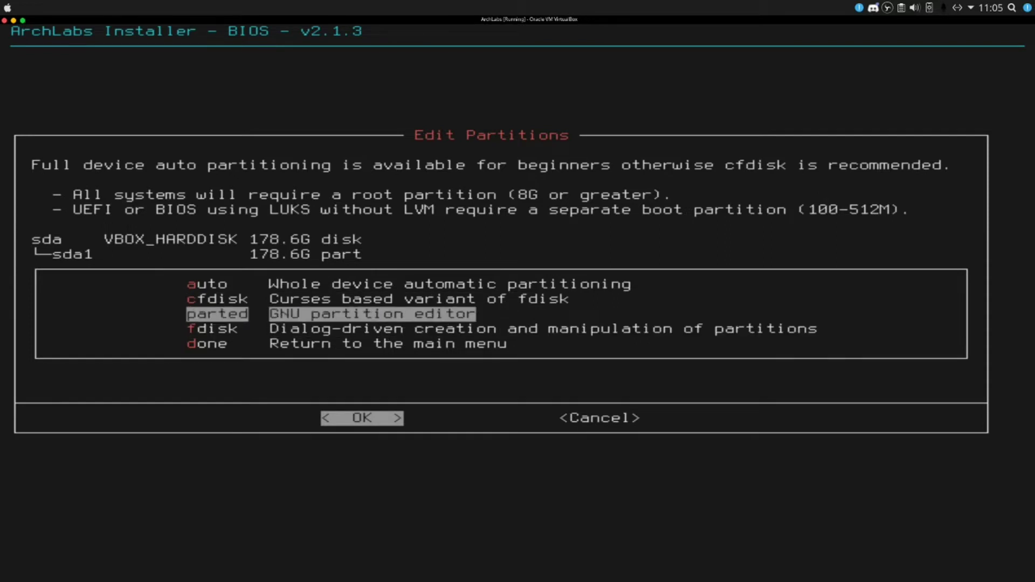
{"action": "key", "text": "Return"}
{"action": "key", "text": "Return"}
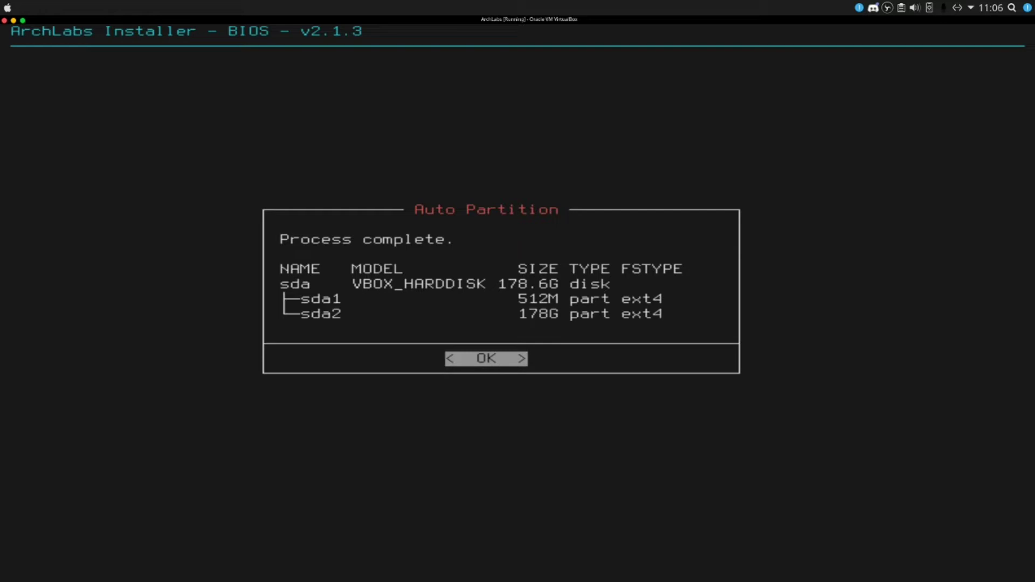
{"action": "key", "text": "Return"}
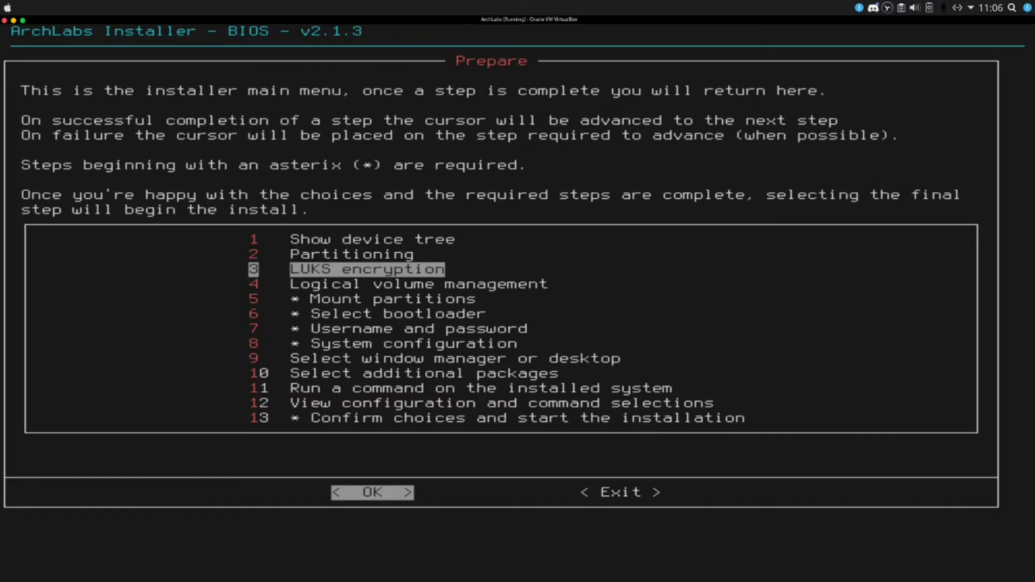
Step: Mount /dev/sda2 at /mnt with no swap space allocated
{"action": "key", "text": "Down"}
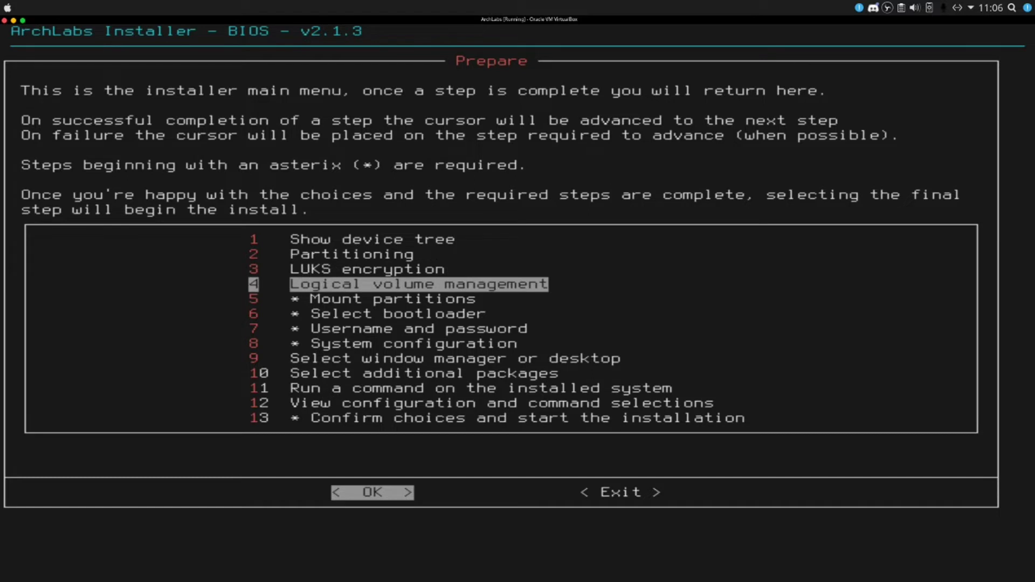
{"action": "key", "text": "Down"}
{"action": "key", "text": "Down"}
{"action": "key", "text": "Down"}
{"action": "key", "text": "Down"}
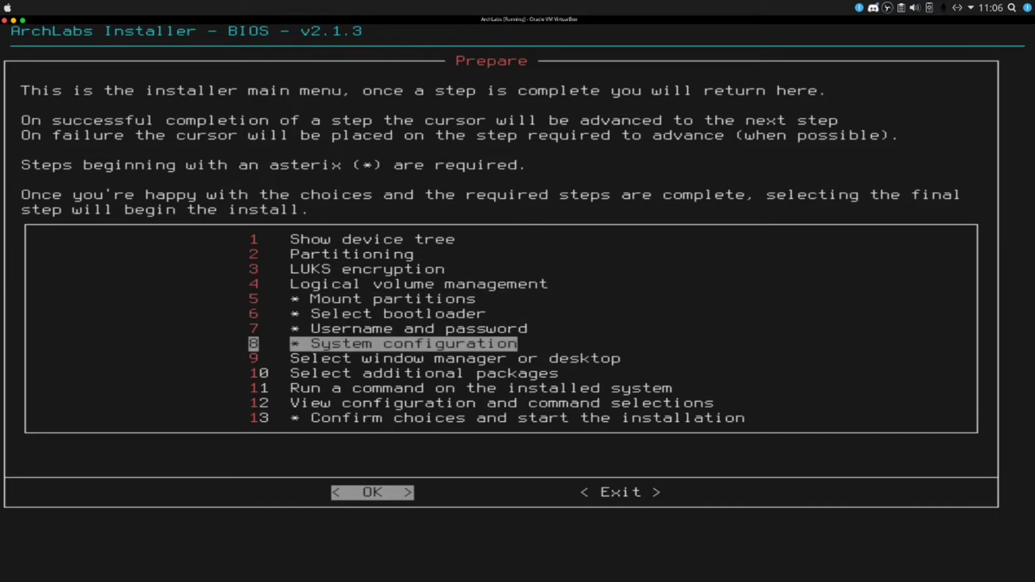
{"action": "key", "text": "Up"}
{"action": "key", "text": "Up"}
{"action": "key", "text": "Return"}
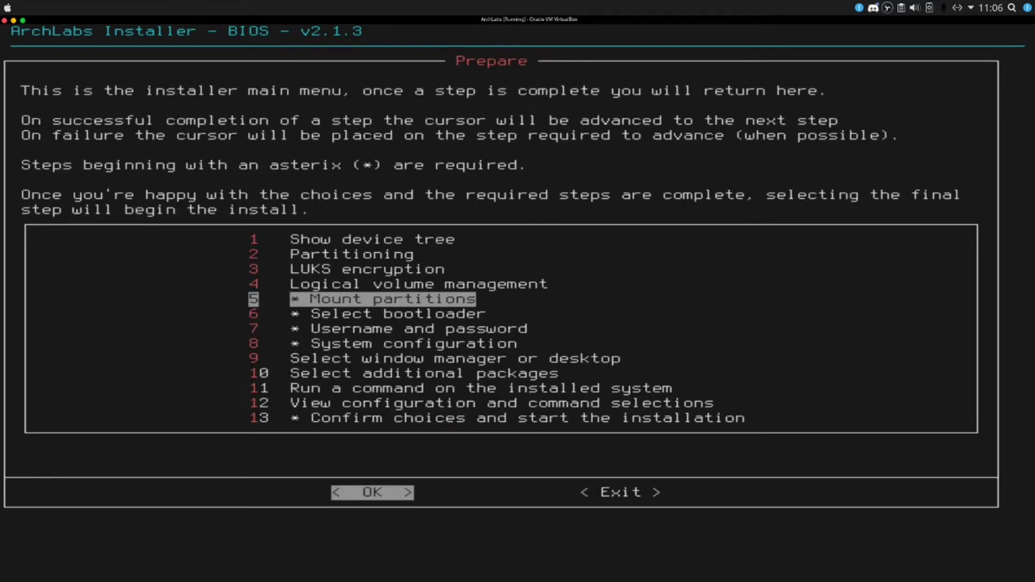
{"action": "key", "text": "Return"}
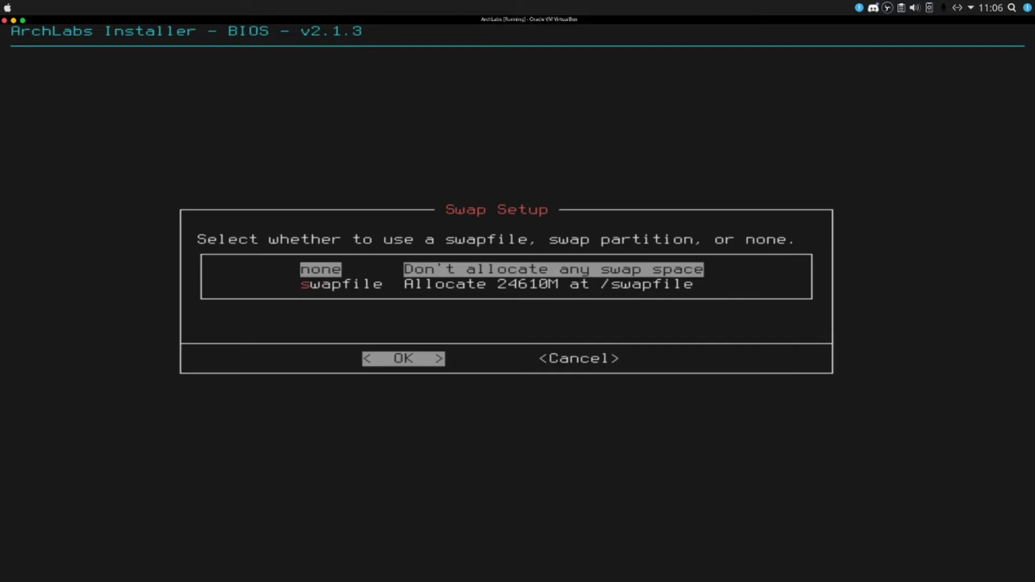
{"action": "key", "text": "Return"}
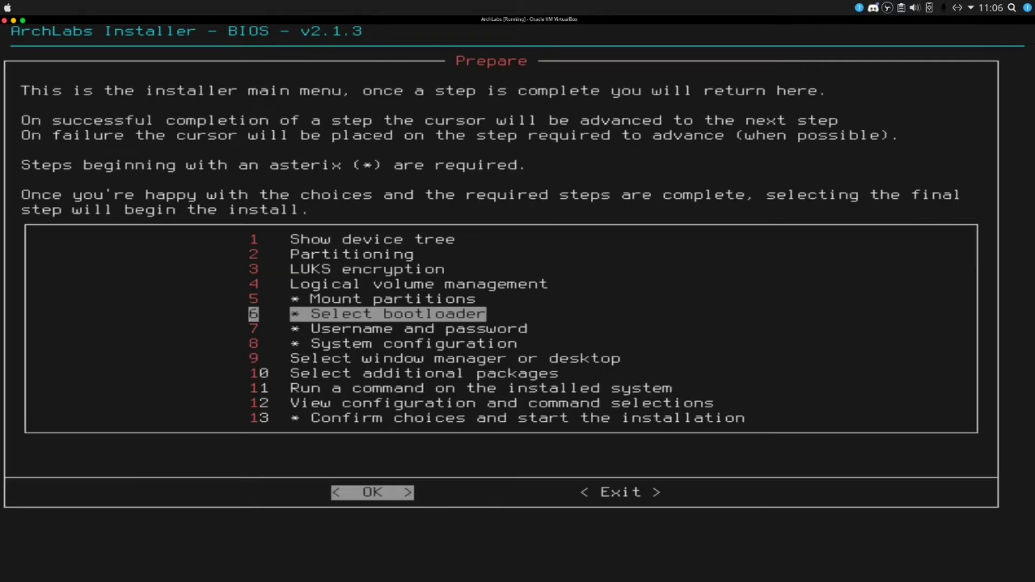
{"action": "key", "text": "Return"}
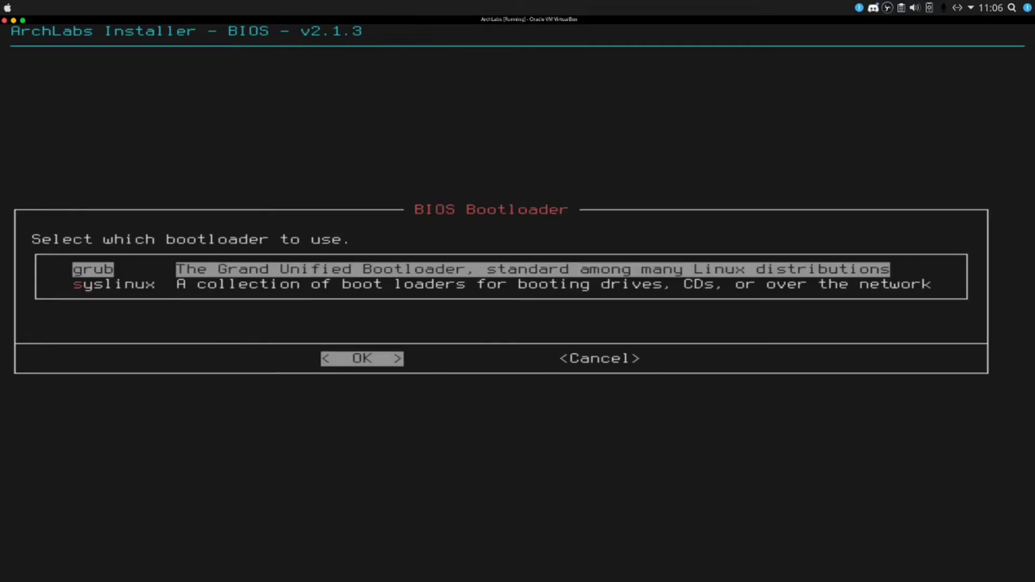
Step: Choose grub as bootloader and enter username LinuxDaily with user and root passwords
{"action": "key", "text": "Return"}
{"action": "key", "text": "Return"}
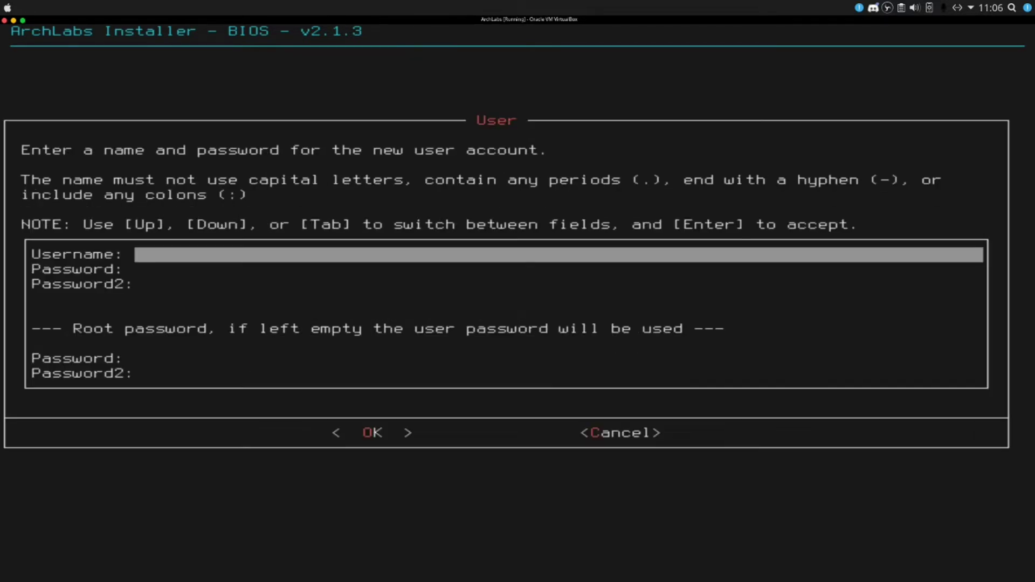
{"action": "type", "text": "LinuxDaily"}
{"action": "key", "text": "Tab"}
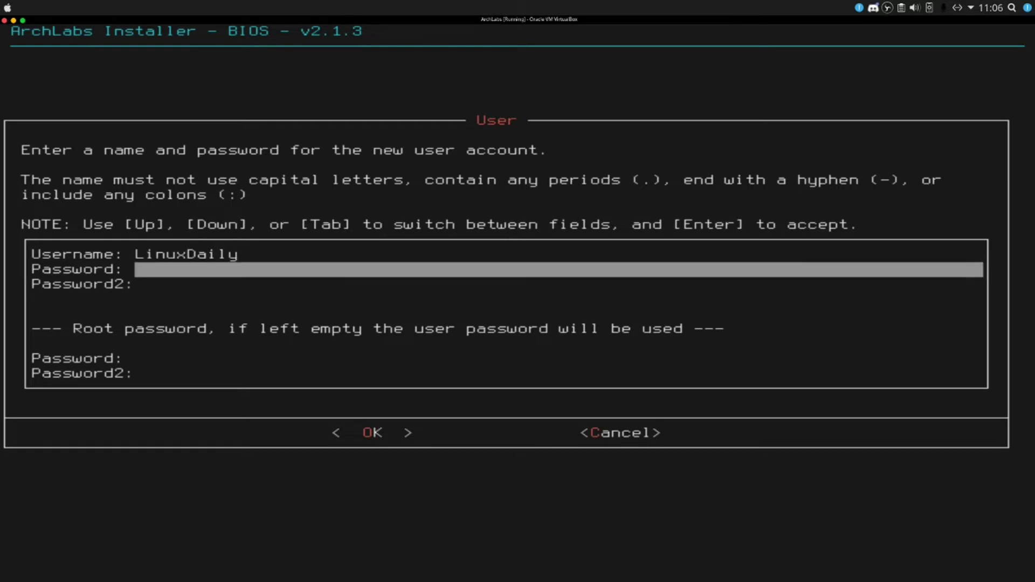
{"action": "type", "text": "*****"}
{"action": "key", "text": "Tab"}
{"action": "type", "text": "*****"}
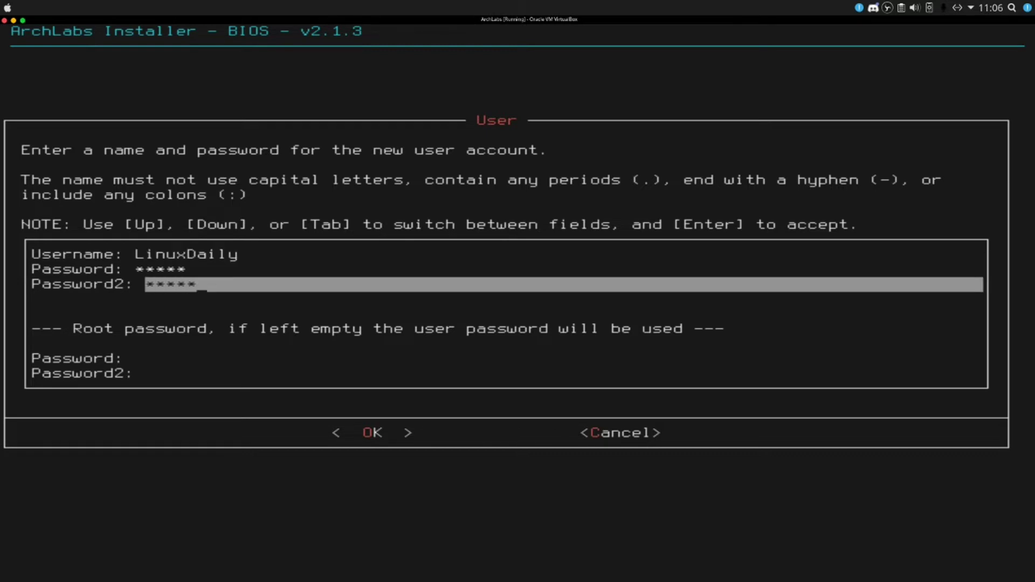
{"action": "key", "text": "Tab"}
{"action": "key", "text": "Tab"}
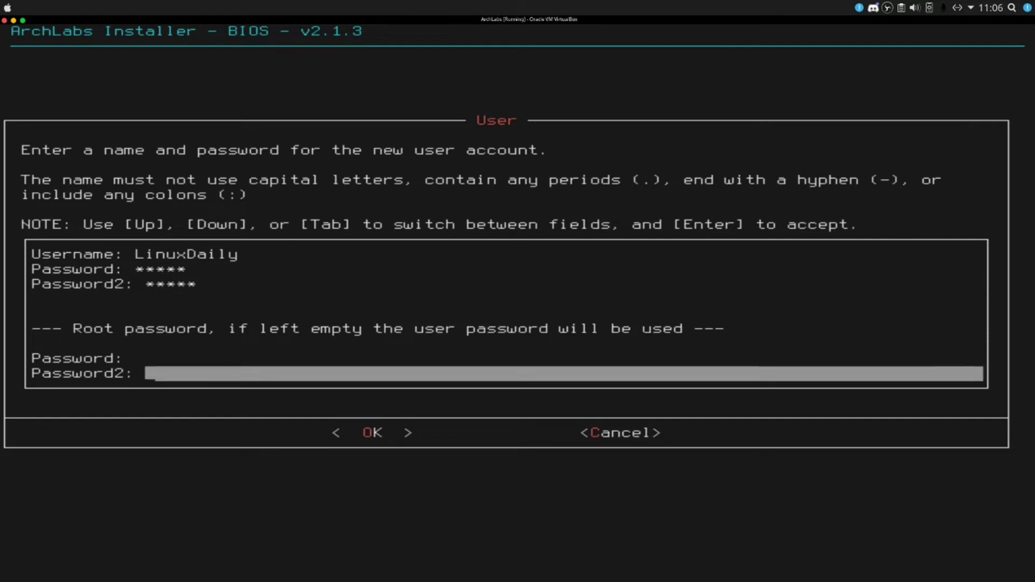
{"action": "key", "text": "Up"}
{"action": "type", "text": "*****"}
{"action": "key", "text": "Tab"}
{"action": "type", "text": "*****"}
{"action": "key", "text": "Tab"}
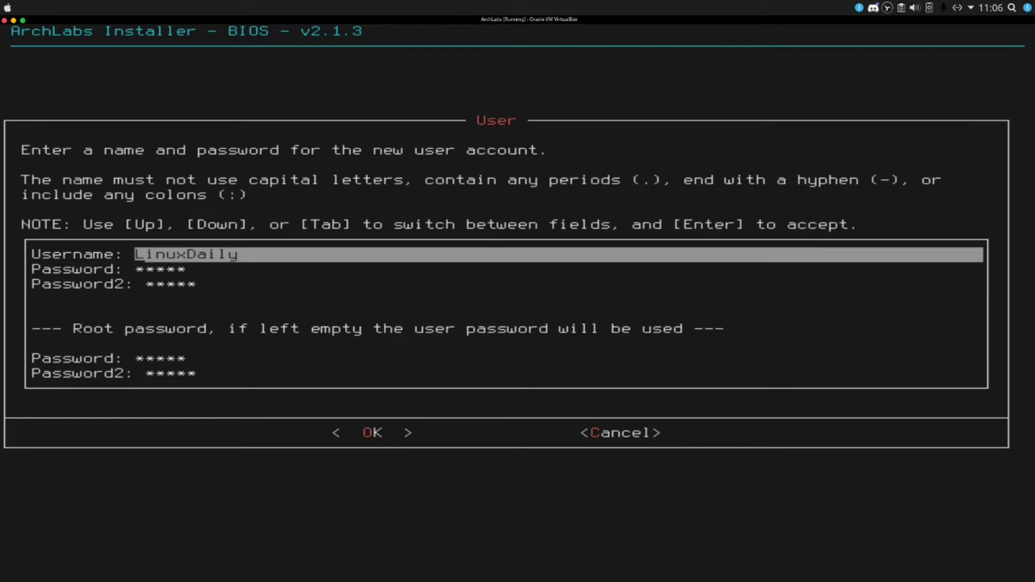
{"action": "key", "text": "Tab"}
{"action": "key", "text": "Tab"}
{"action": "key", "text": "Tab"}
{"action": "key", "text": "Tab"}
{"action": "key", "text": "Return"}
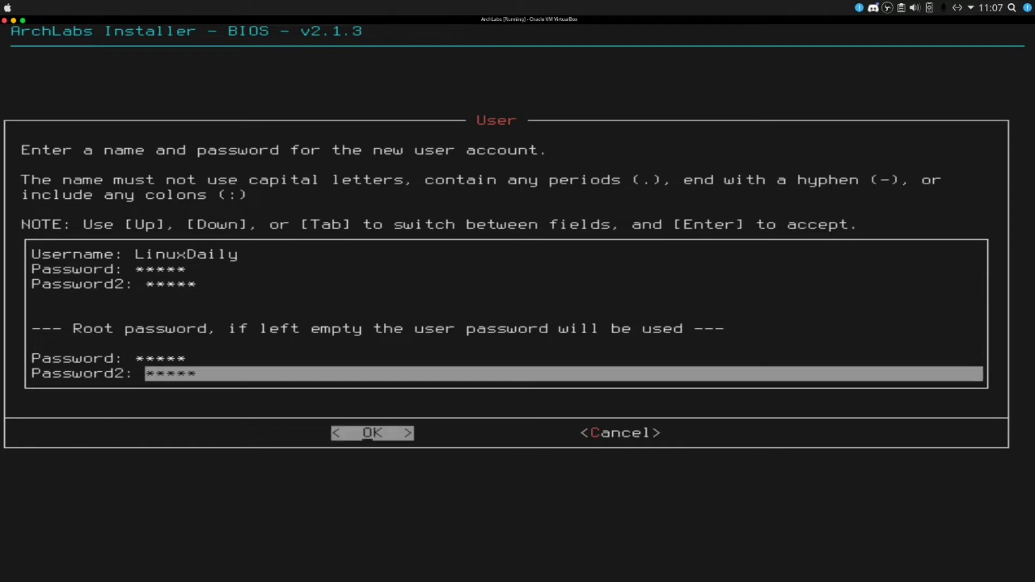
{"action": "key", "text": "Return"}
{"action": "key", "text": "Return"}
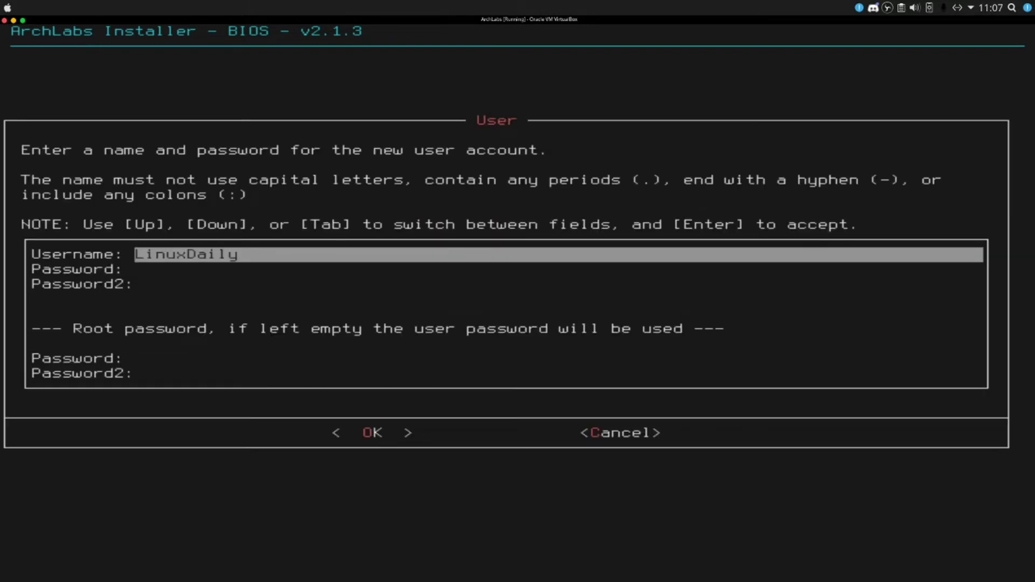
Step: Re-enter the username as lowercase linuxdaily, retype both password pairs, and submit
{"action": "key", "text": "End"}
{"action": "key", "text": "BackSpace"}
{"action": "key", "text": "BackSpace"}
{"action": "key", "text": "BackSpace"}
{"action": "key", "text": "BackSpace"}
{"action": "key", "text": "BackSpace"}
{"action": "key", "text": "BackSpace"}
{"action": "key", "text": "BackSpace"}
{"action": "key", "text": "BackSpace"}
{"action": "key", "text": "BackSpace"}
{"action": "key", "text": "BackSpace"}
{"action": "type", "text": "linuxdaily"}
{"action": "key", "text": "Tab"}
{"action": "type", "text": "*****"}
{"action": "key", "text": "Tab"}
{"action": "type", "text": "*****"}
{"action": "key", "text": "Tab"}
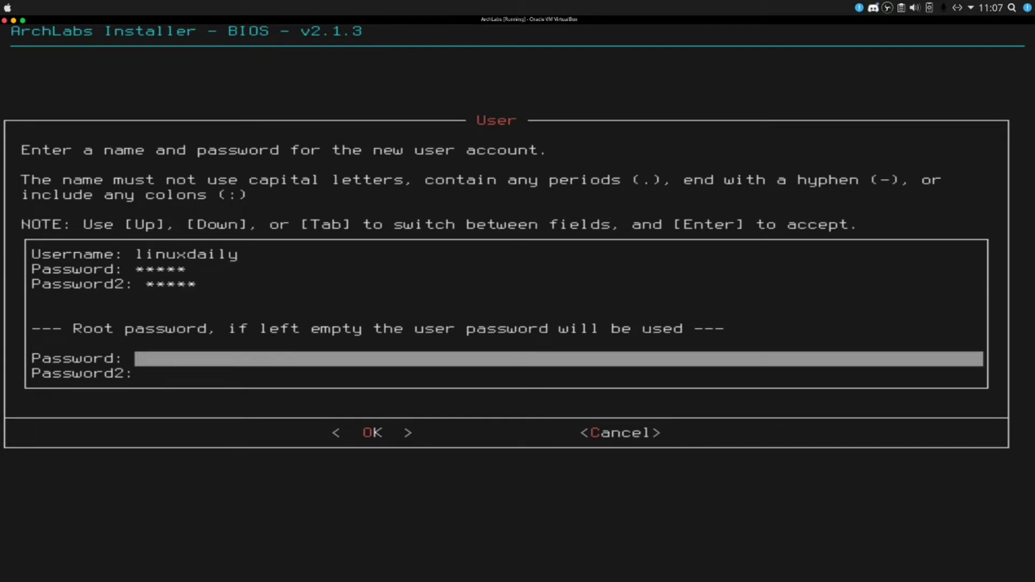
{"action": "type", "text": "*****"}
{"action": "key", "text": "Tab"}
{"action": "type", "text": "*****"}
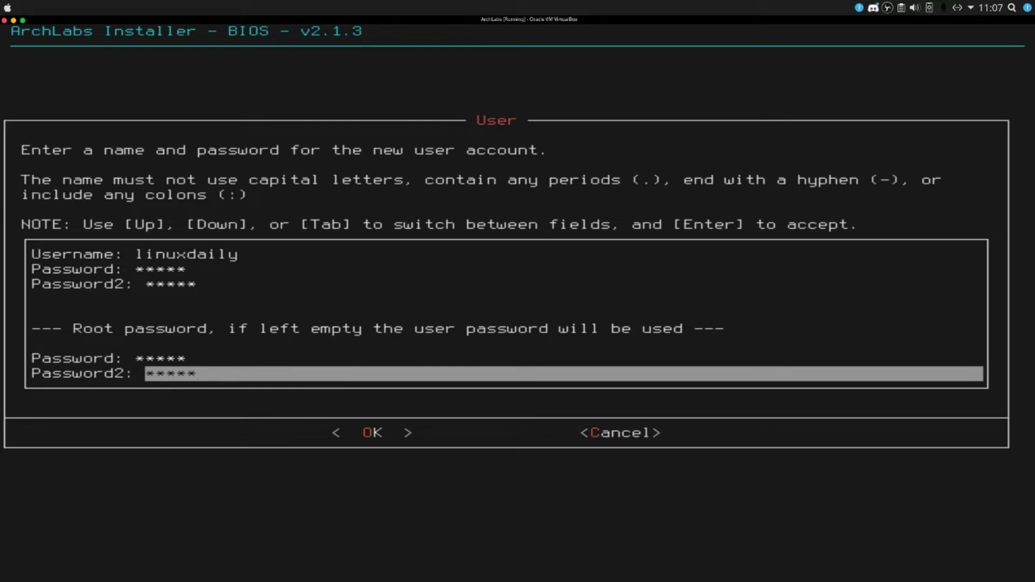
{"action": "key", "text": "Tab"}
{"action": "key", "text": "Return"}
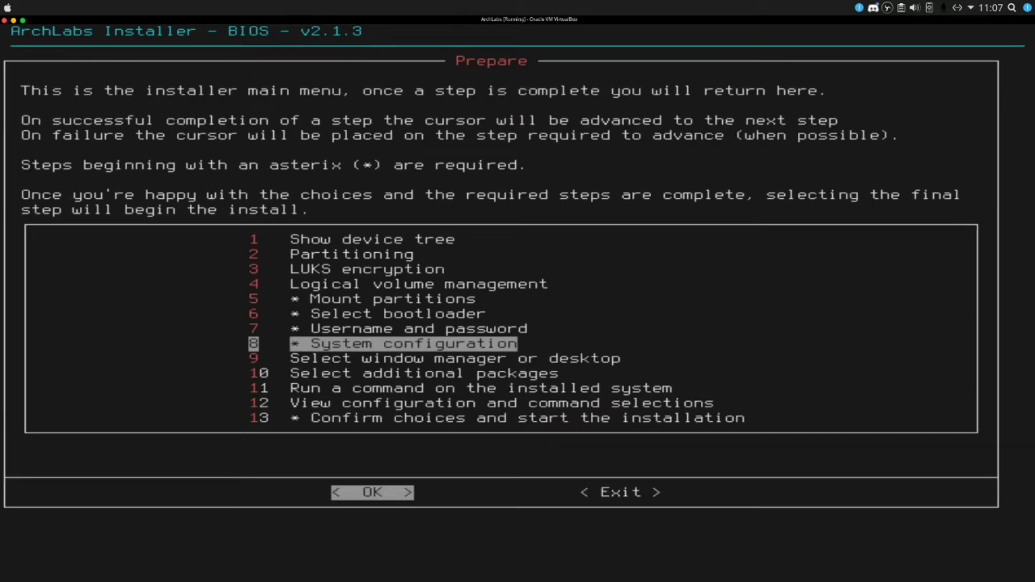
Step: Open System configuration and accept zsh as the shell
{"action": "key", "text": "Return"}
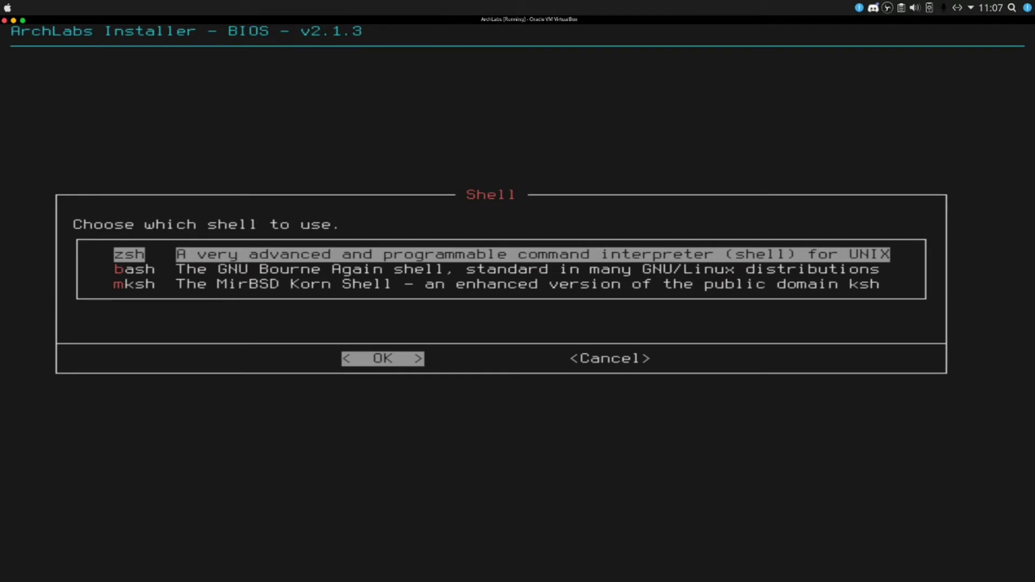
{"action": "key", "text": "Right"}
{"action": "key", "text": "Left"}
{"action": "key", "text": "Return"}
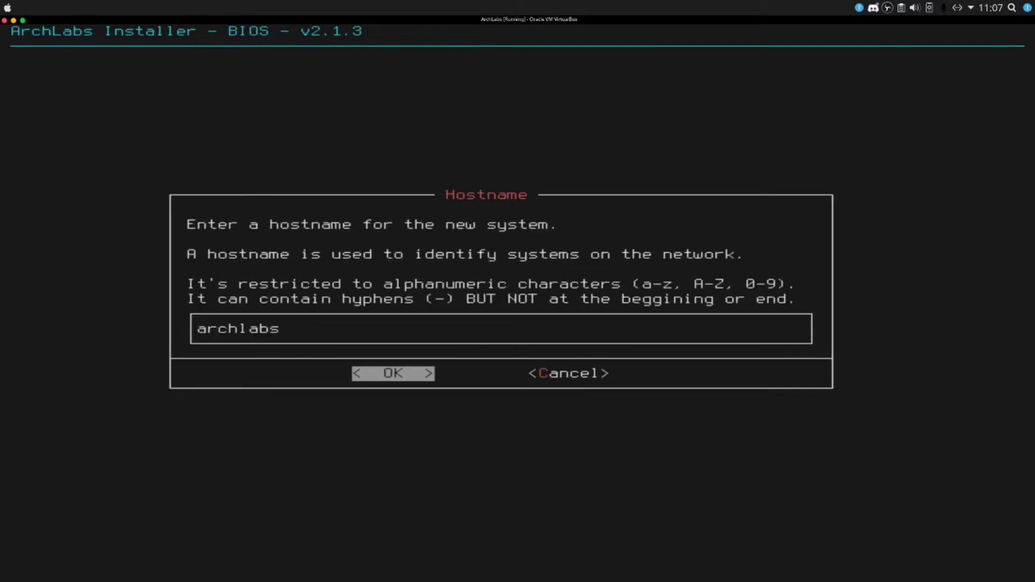
Step: Set the hostname to archlabs
{"action": "key", "text": "BackSpace"}
{"action": "key", "text": "BackSpace"}
{"action": "key", "text": "BackSpace"}
{"action": "key", "text": "BackSpace"}
{"action": "key", "text": "BackSpace"}
{"action": "key", "text": "BackSpace"}
{"action": "key", "text": "BackSpace"}
{"action": "key", "text": "BackSpace"}
{"action": "type", "text": "archlin"}
{"action": "key", "text": "BackSpace"}
{"action": "key", "text": "BackSpace"}
{"action": "type", "text": "abs"}
{"action": "key", "text": "Return"}
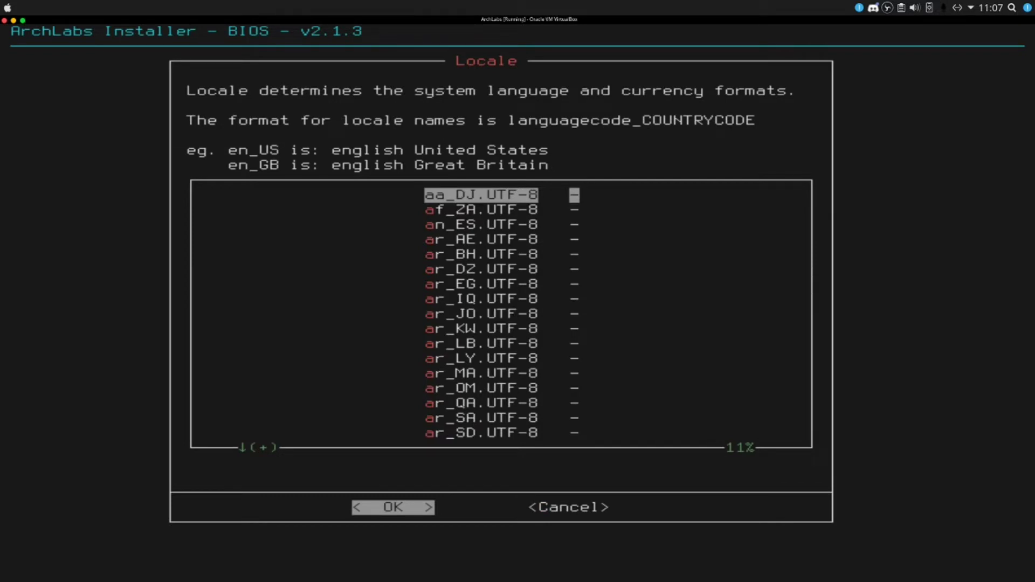
Step: Set the system locale to en_US.UTF-8
{"action": "key", "text": "Down"}
{"action": "key", "text": "Down"}
{"action": "key", "text": "Down"}
{"action": "key", "text": "Down"}
{"action": "key", "text": "Down"}
{"action": "key", "text": "Down"}
{"action": "key", "text": "Down"}
{"action": "key", "text": "Down"}
{"action": "key", "text": "Down"}
{"action": "key", "text": "Down"}
{"action": "key", "text": "Down"}
{"action": "key", "text": "Down"}
{"action": "key", "text": "Down"}
{"action": "key", "text": "Down"}
{"action": "key", "text": "Down"}
{"action": "key", "text": "Down"}
{"action": "key", "text": "Down"}
{"action": "key", "text": "Down"}
{"action": "key", "text": "Down"}
{"action": "key", "text": "Down"}
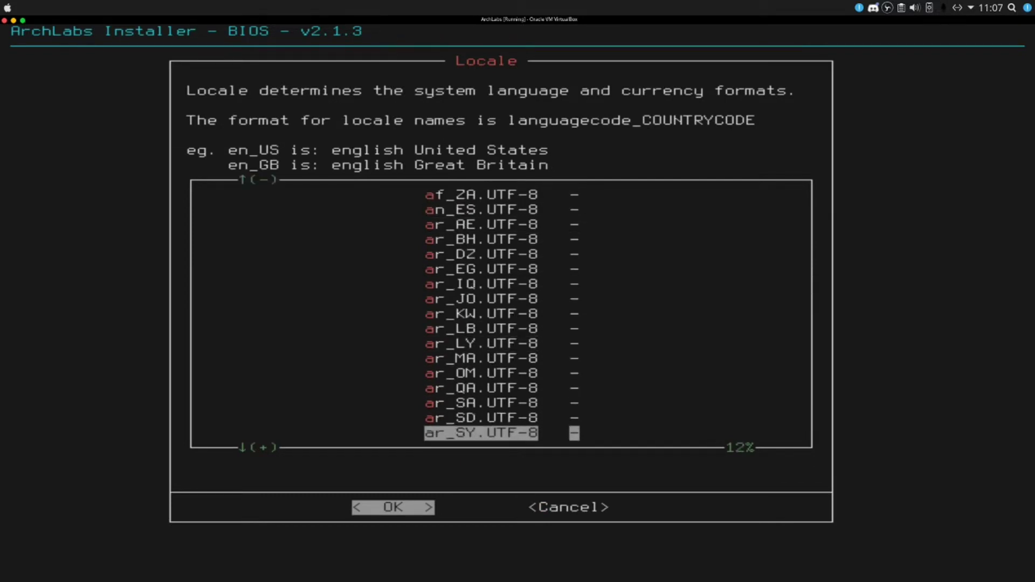
{"action": "key", "text": "Down"}
{"action": "key", "text": "Down"}
{"action": "key", "text": "Down"}
{"action": "key", "text": "Down"}
{"action": "key", "text": "Down"}
{"action": "key", "text": "Down"}
{"action": "key", "text": "Down"}
{"action": "key", "text": "Down"}
{"action": "key", "text": "Down"}
{"action": "key", "text": "Down"}
{"action": "key", "text": "Down"}
{"action": "key", "text": "Down"}
{"action": "key", "text": "Down"}
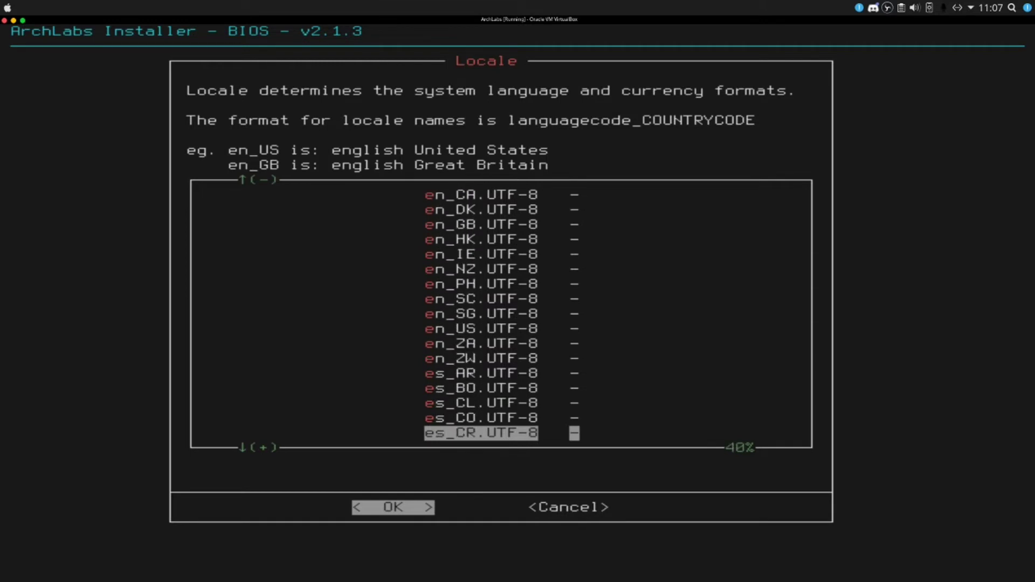
{"action": "key", "text": "Up"}
{"action": "key", "text": "Up"}
{"action": "key", "text": "Up"}
{"action": "key", "text": "Up"}
{"action": "key", "text": "Up"}
{"action": "key", "text": "Up"}
{"action": "key", "text": "Up"}
{"action": "key", "text": "Up"}
{"action": "key", "text": "Up"}
{"action": "key", "text": "Up"}
{"action": "key", "text": "Up"}
{"action": "key", "text": "Up"}
{"action": "key", "text": "Up"}
{"action": "key", "text": "Up"}
{"action": "key", "text": "Up"}
{"action": "key", "text": "Up"}
{"action": "key", "text": "Up"}
{"action": "key", "text": "Up"}
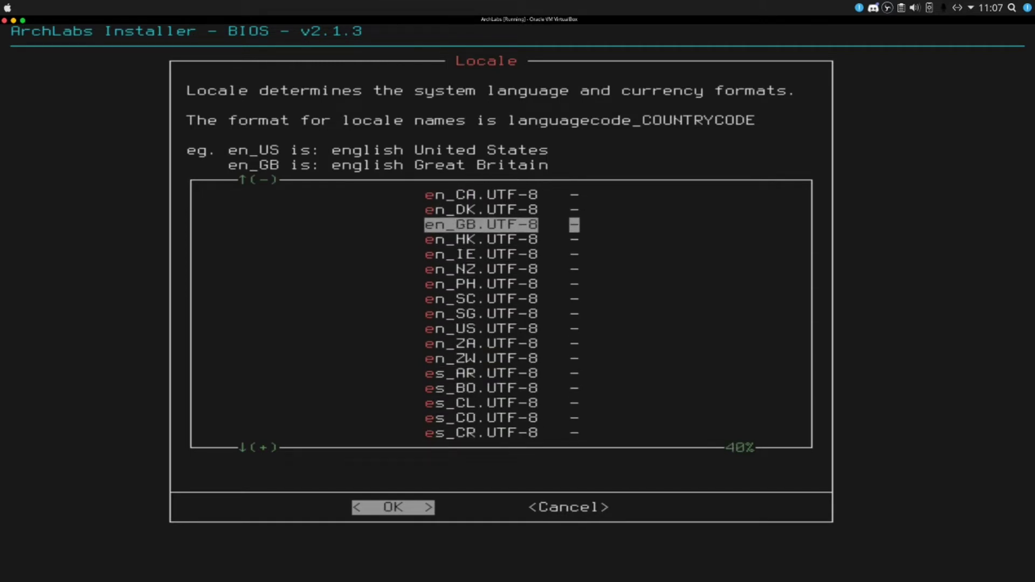
{"action": "key", "text": "Up"}
{"action": "key", "text": "Up"}
{"action": "key", "text": "Down"}
{"action": "key", "text": "Down"}
{"action": "key", "text": "Down"}
{"action": "key", "text": "Down"}
{"action": "key", "text": "Down"}
{"action": "key", "text": "Down"}
{"action": "key", "text": "Down"}
{"action": "key", "text": "Down"}
{"action": "key", "text": "Down"}
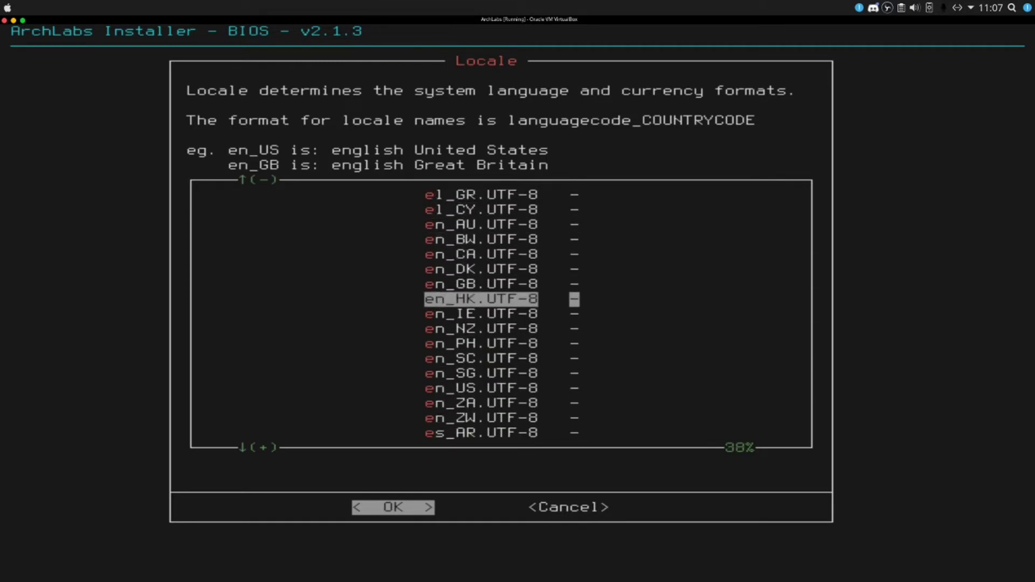
{"action": "key", "text": "Down"}
{"action": "key", "text": "Down"}
{"action": "key", "text": "Down"}
{"action": "key", "text": "Down"}
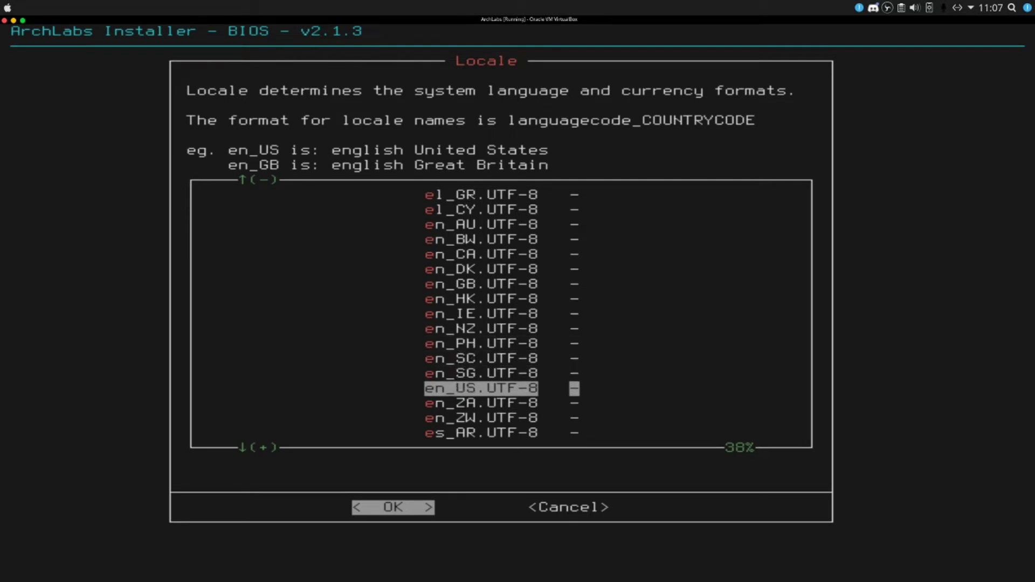
{"action": "key", "text": "Return"}
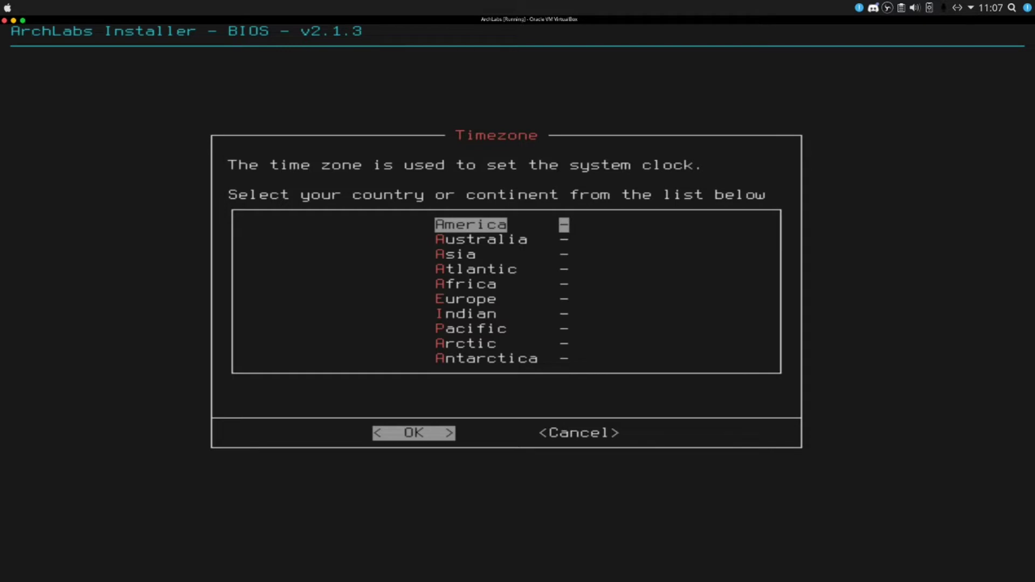
Step: Set the timezone to America/Chicago
{"action": "key", "text": "Return"}
{"action": "key", "text": "Down"}
{"action": "key", "text": "Down"}
{"action": "key", "text": "Down"}
{"action": "key", "text": "Down"}
{"action": "key", "text": "Down"}
{"action": "key", "text": "Down"}
{"action": "key", "text": "Down"}
{"action": "key", "text": "Down"}
{"action": "key", "text": "Down"}
{"action": "key", "text": "Down"}
{"action": "key", "text": "Down"}
{"action": "key", "text": "Down"}
{"action": "key", "text": "Down"}
{"action": "key", "text": "Down"}
{"action": "key", "text": "Down"}
{"action": "key", "text": "Down"}
{"action": "key", "text": "Down"}
{"action": "key", "text": "Down"}
{"action": "key", "text": "Down"}
{"action": "key", "text": "Down"}
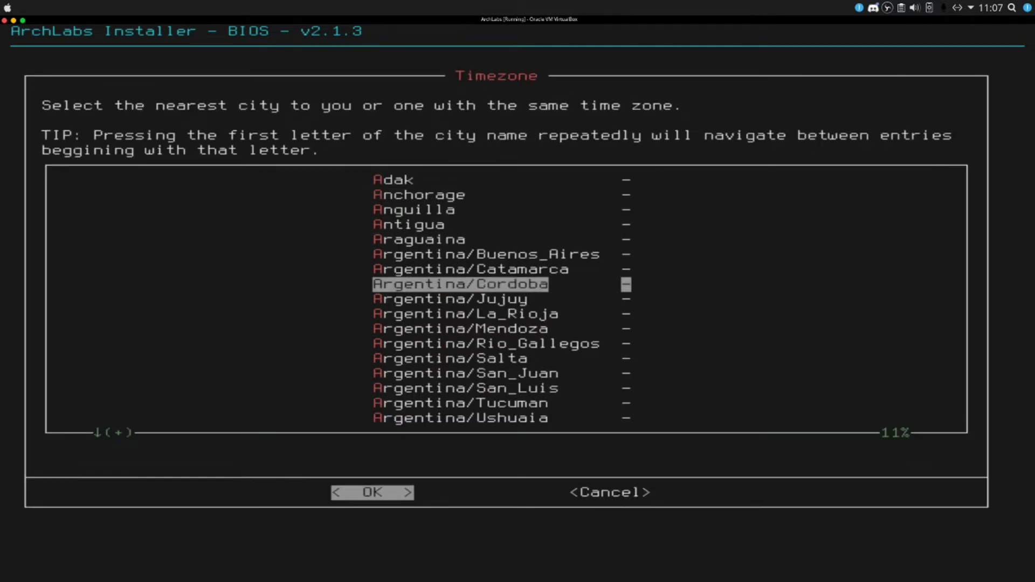
{"action": "key", "text": "Down"}
{"action": "key", "text": "Up"}
{"action": "key", "text": "Up"}
{"action": "key", "text": "Up"}
{"action": "key", "text": "Up"}
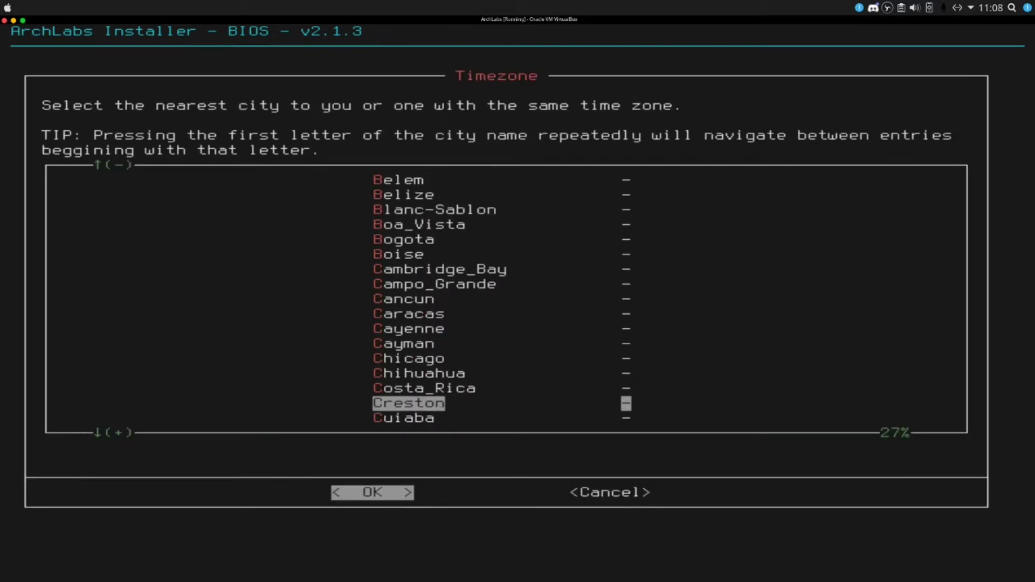
{"action": "key", "text": "Return"}
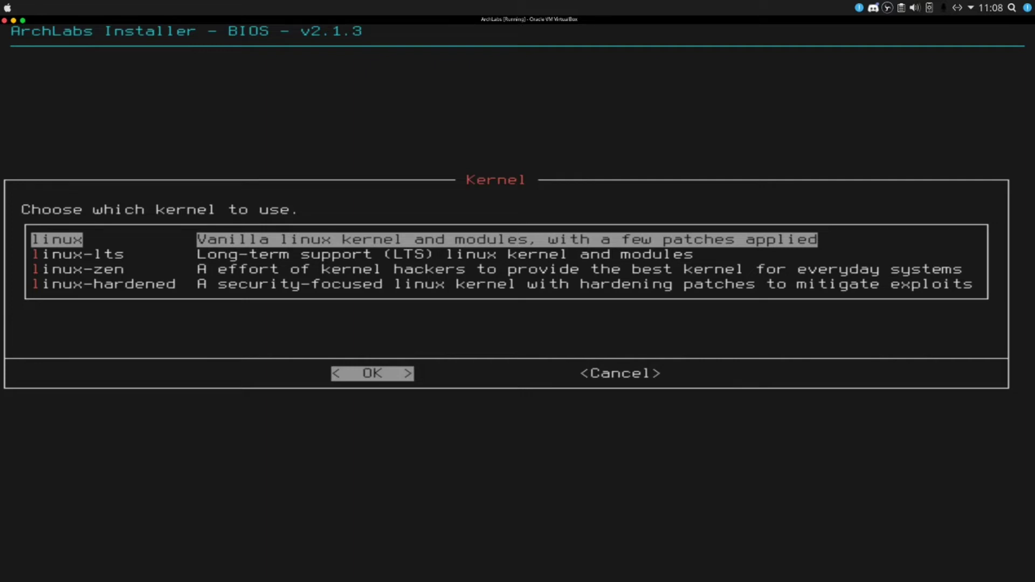
Step: Look over linux-lts and linux-zen, then settle on the vanilla linux kernel
{"action": "key", "text": "Down"}
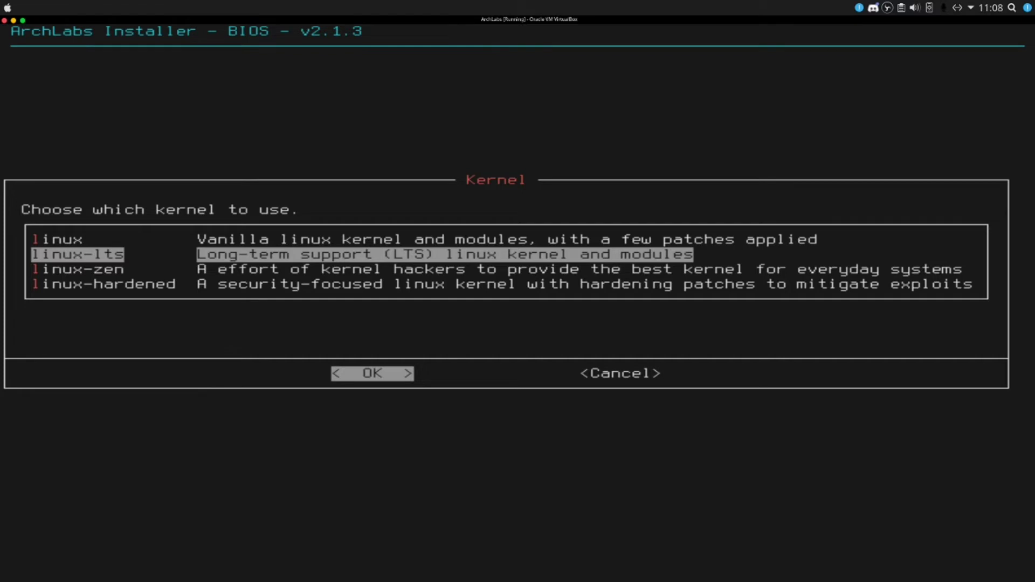
{"action": "key", "text": "Down"}
{"action": "key", "text": "Down"}
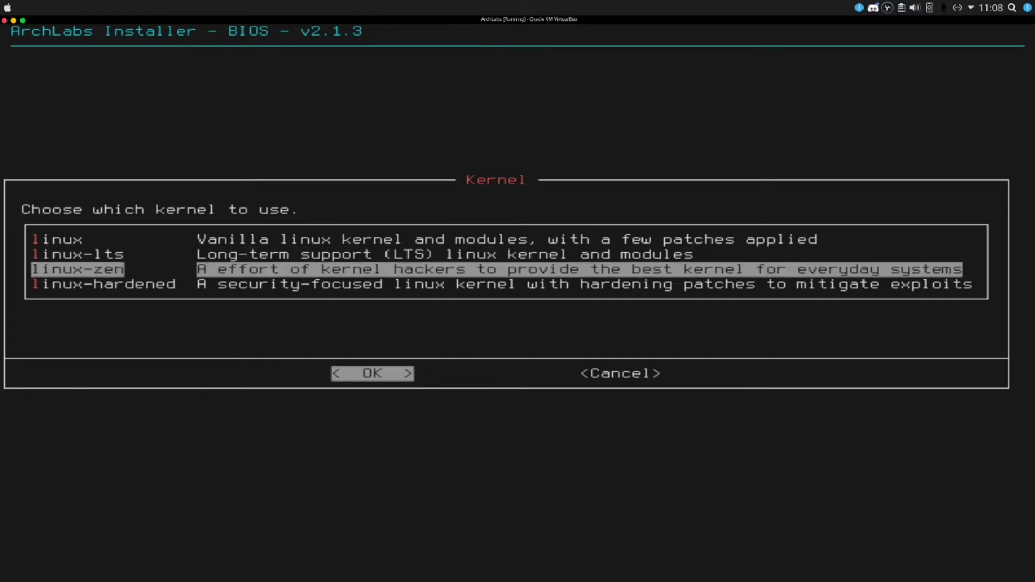
{"action": "key", "text": "Up"}
{"action": "left_click", "coordinate": [57, 240]}
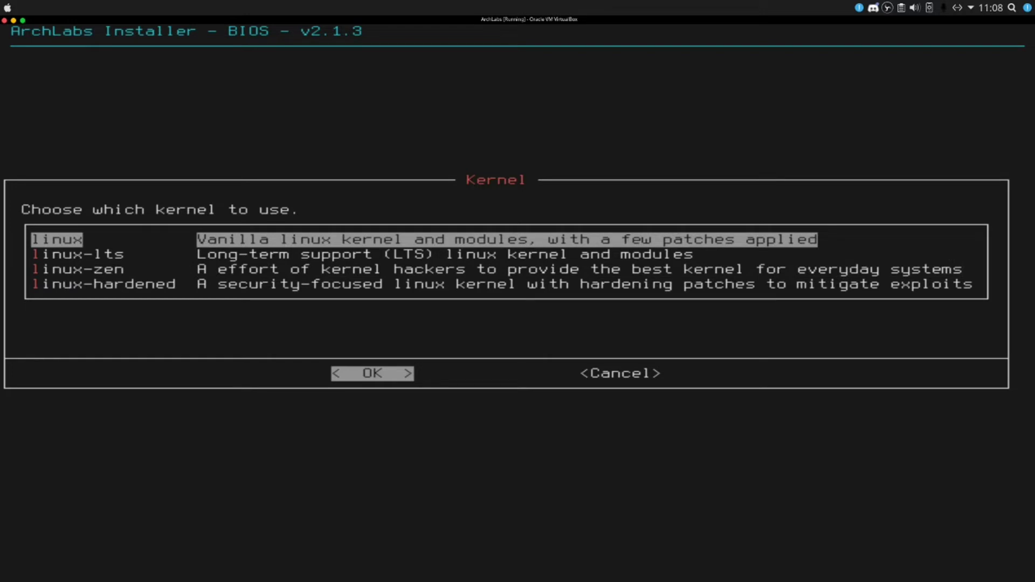
{"action": "key", "text": "Return"}
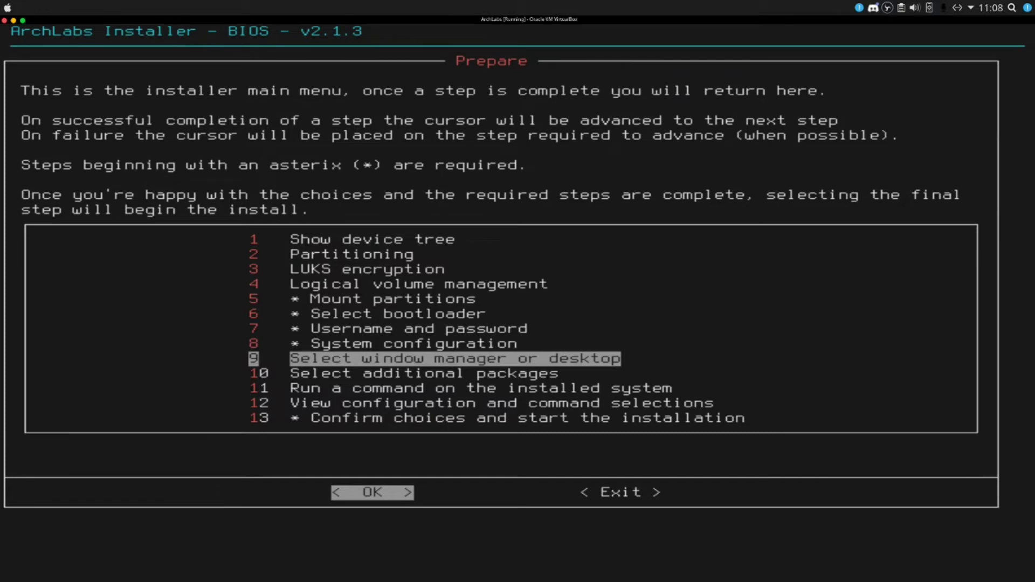
{"action": "key", "text": "Return"}
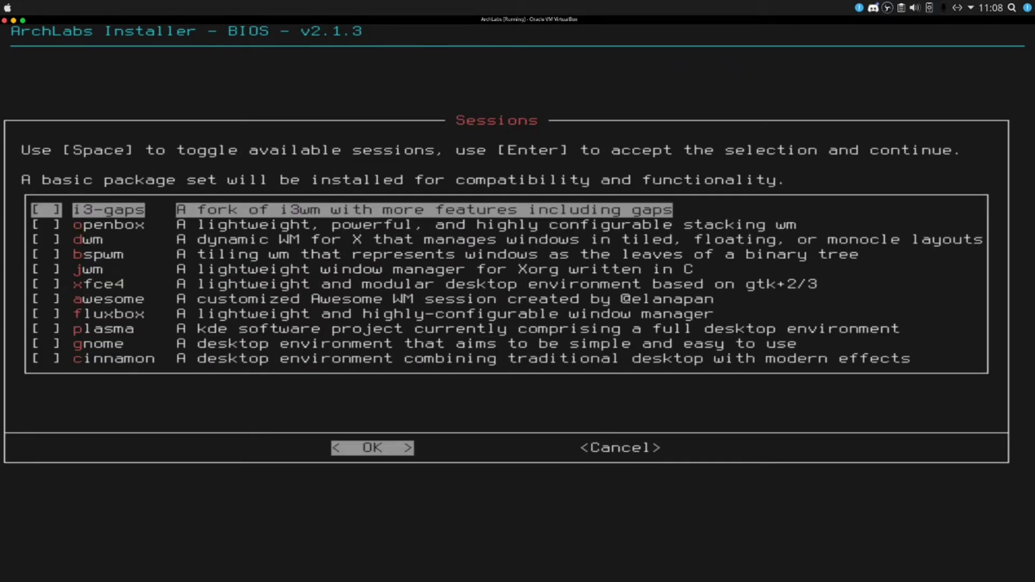
{"action": "key", "text": "Down"}
{"action": "key", "text": "Down"}
{"action": "key", "text": "Down"}
{"action": "key", "text": "Down"}
{"action": "key", "text": "Down"}
{"action": "key", "text": "Down"}
{"action": "key", "text": "Down"}
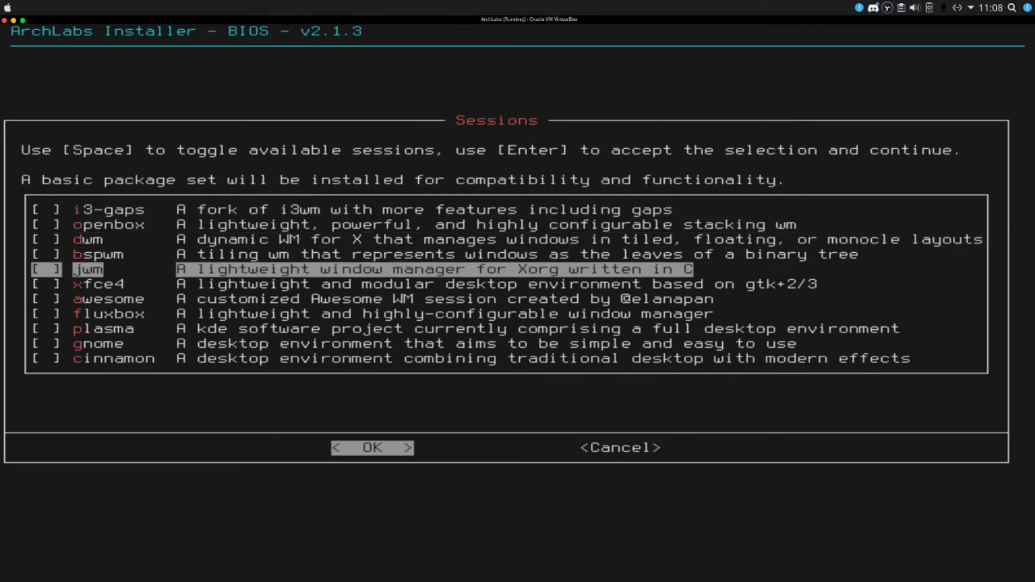
{"action": "key", "text": "Down"}
{"action": "key", "text": "Down"}
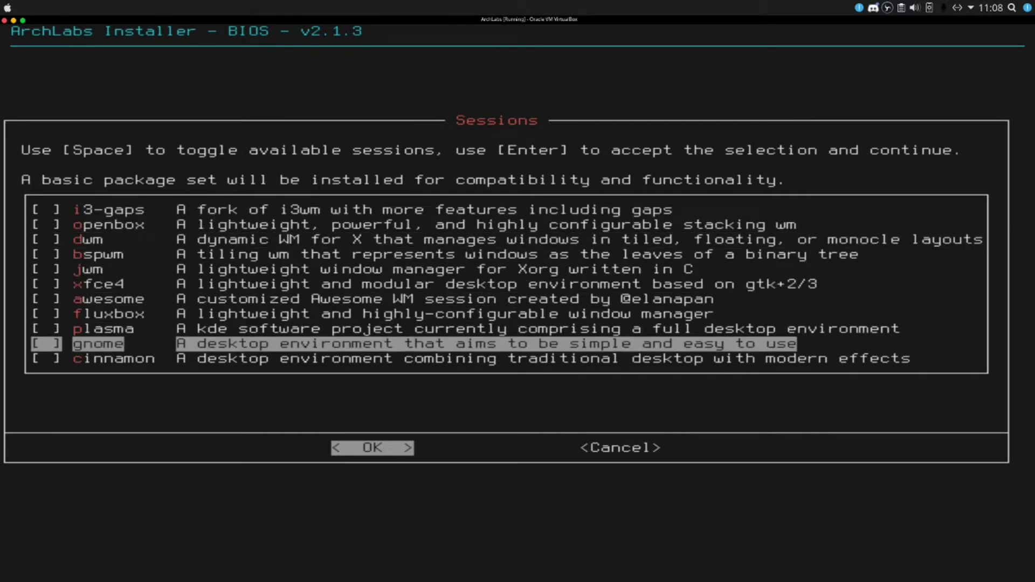
{"action": "key", "text": "Up"}
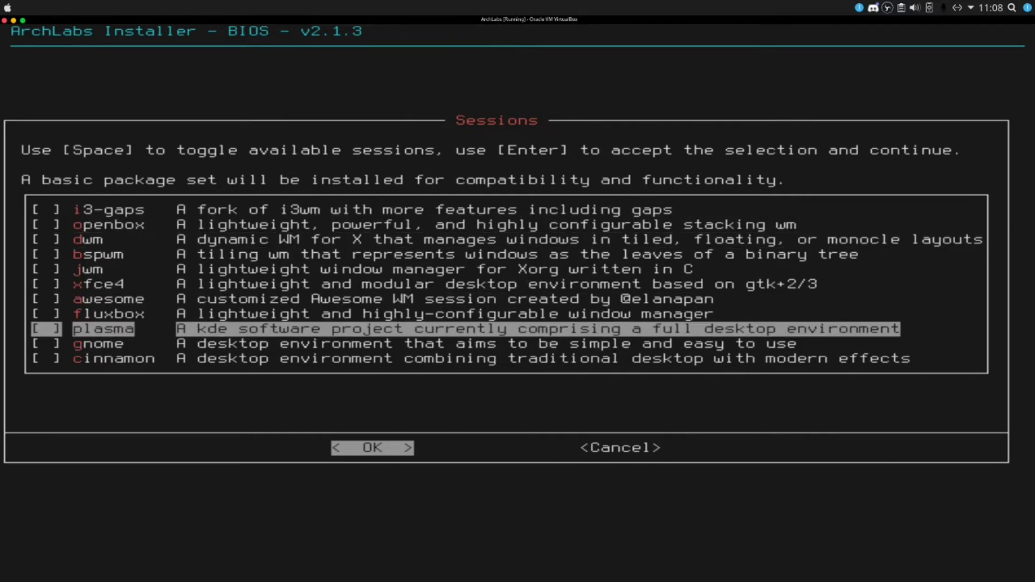
{"action": "key", "text": "Return"}
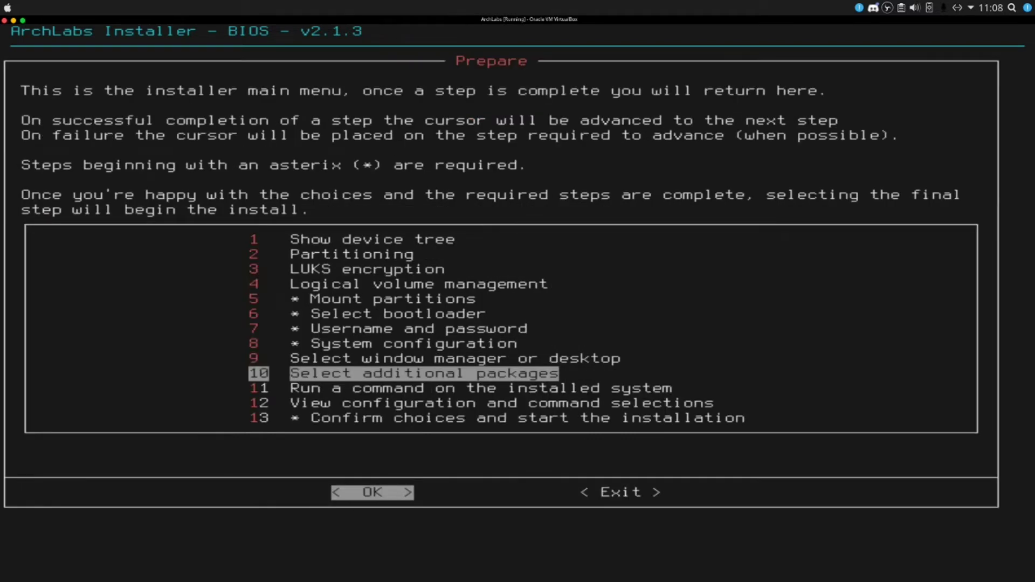
Step: Browse the additional packages list, reopening it after an accidental exit
{"action": "key", "text": "Return"}
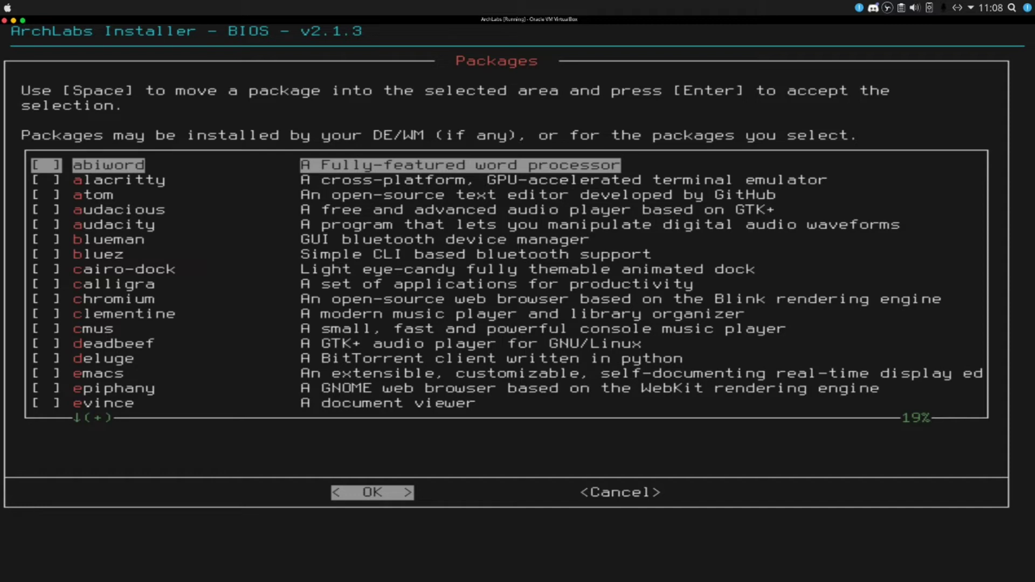
{"action": "key", "text": "Down"}
{"action": "key", "text": "Down"}
{"action": "key", "text": "Down"}
{"action": "key", "text": "Down"}
{"action": "key", "text": "Down"}
{"action": "key", "text": "Down"}
{"action": "key", "text": "Down"}
{"action": "key", "text": "Down"}
{"action": "key", "text": "Down"}
{"action": "key", "text": "Down"}
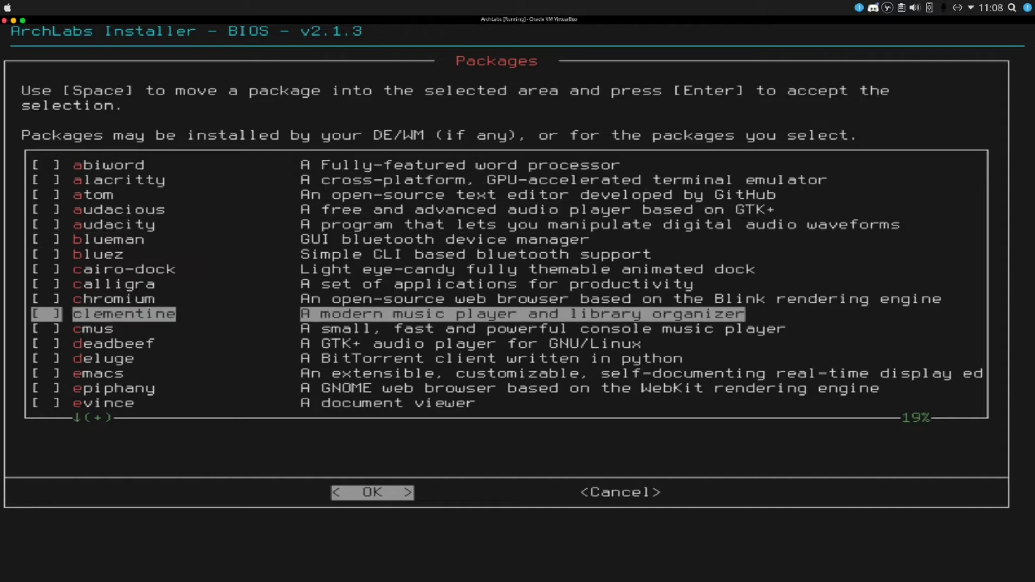
{"action": "key", "text": "Up"}
{"action": "key", "text": "Up"}
{"action": "key", "text": "Up"}
{"action": "key", "text": "Up"}
{"action": "key", "text": "Up"}
{"action": "key", "text": "Up"}
{"action": "key", "text": "Up"}
{"action": "key", "text": "Up"}
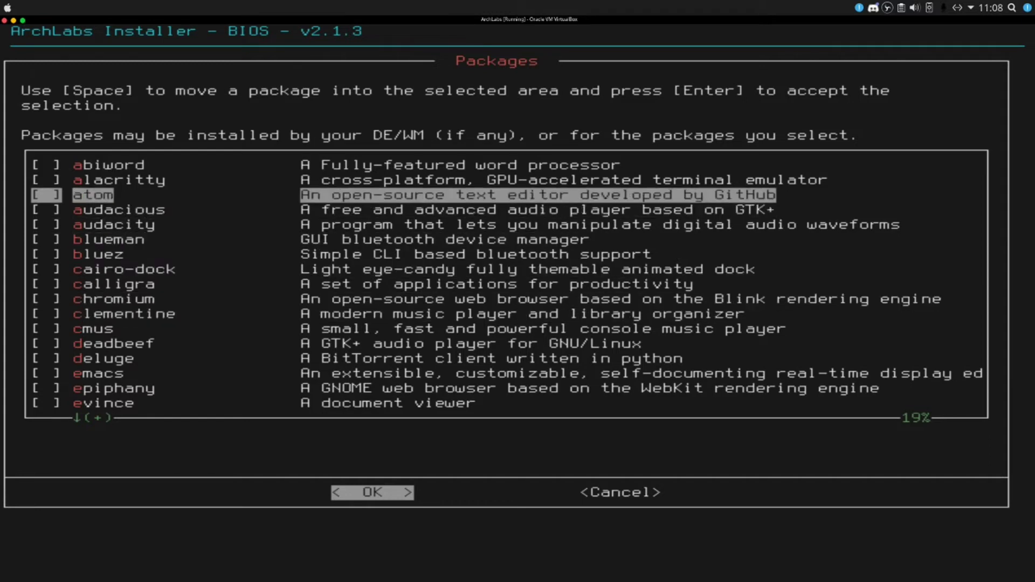
{"action": "key", "text": "Down"}
{"action": "key", "text": "Down"}
{"action": "key", "text": "Return"}
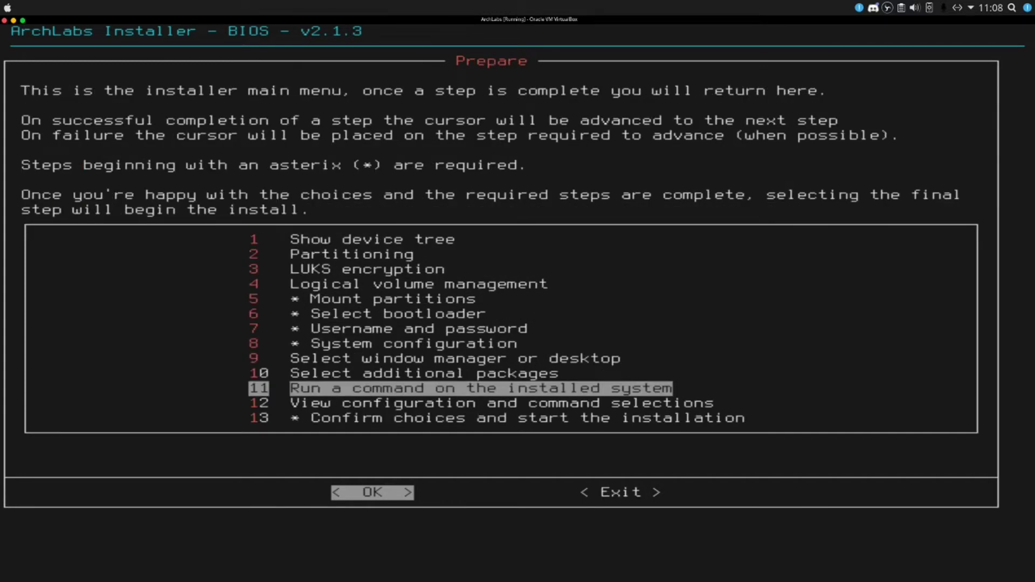
{"action": "key", "text": "Up"}
{"action": "key", "text": "Return"}
Step: Mark libreoffice-fresh and inkscape, among other packages, for installation
{"action": "key", "text": "Down"}
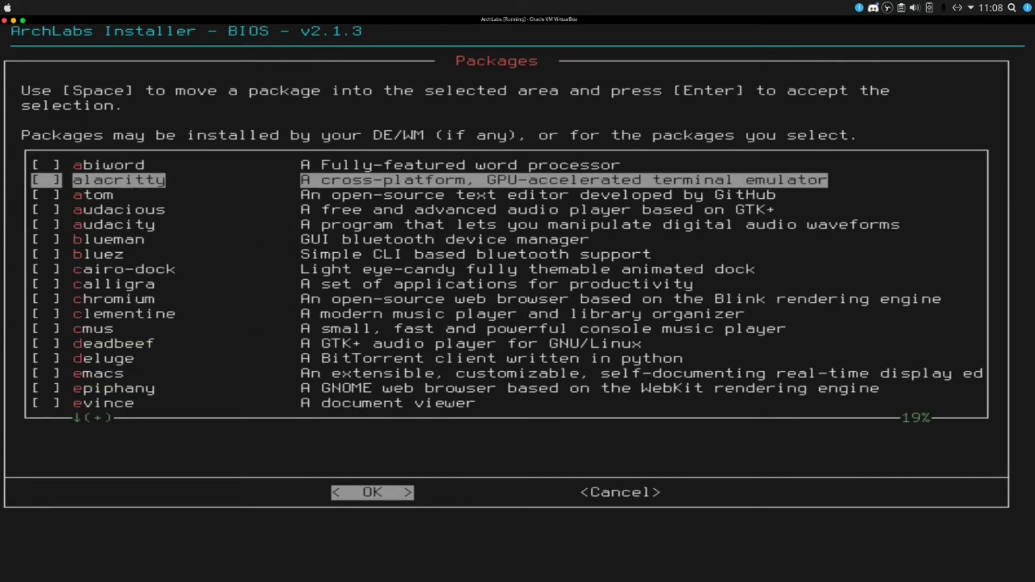
{"action": "key", "text": "Down"}
{"action": "key", "text": "Down"}
{"action": "key", "text": "Down"}
{"action": "key", "text": "space"}
{"action": "key", "text": "Down"}
{"action": "key", "text": "Down"}
{"action": "key", "text": "Down"}
{"action": "key", "text": "Down"}
{"action": "key", "text": "Down"}
{"action": "key", "text": "Down"}
{"action": "key", "text": "Down"}
{"action": "key", "text": "Down"}
{"action": "key", "text": "Down"}
{"action": "key", "text": "Down"}
{"action": "key", "text": "Down"}
{"action": "key", "text": "Down"}
{"action": "key", "text": "Down"}
{"action": "key", "text": "Down"}
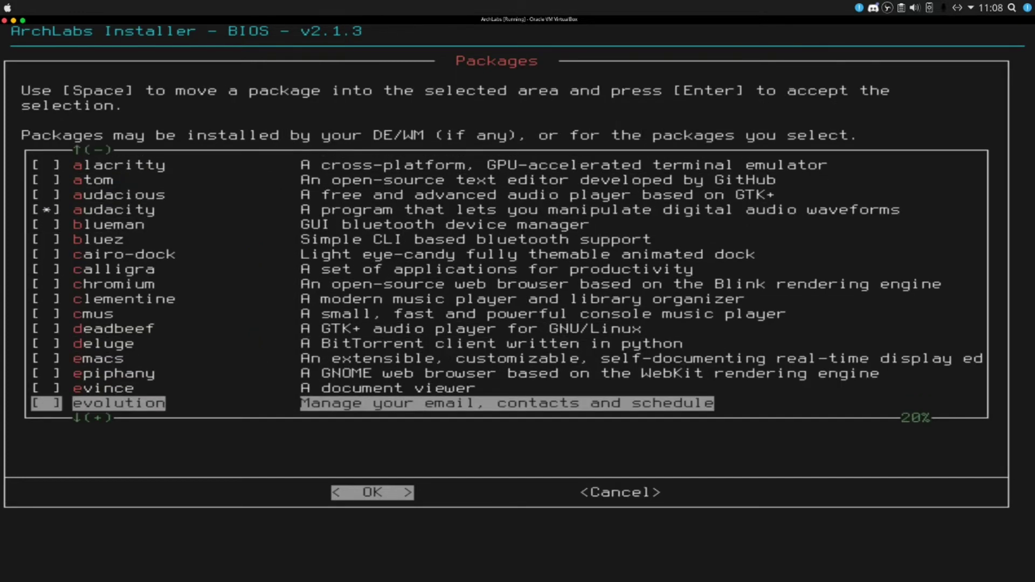
{"action": "key", "text": "Down"}
{"action": "key", "text": "Down"}
{"action": "key", "text": "Up"}
{"action": "key", "text": "Up"}
{"action": "key", "text": "Up"}
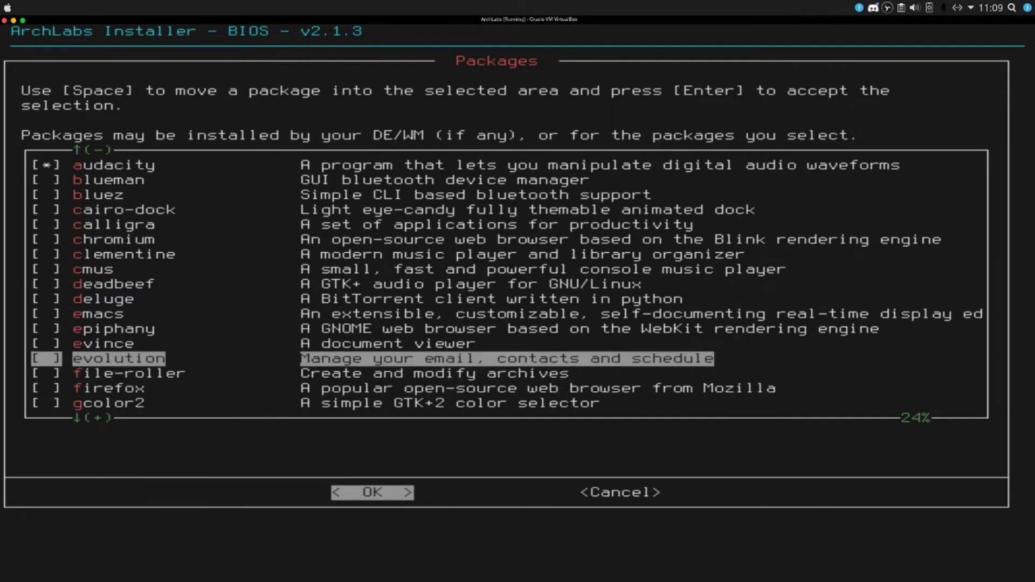
{"action": "key", "text": "space"}
{"action": "key", "text": "Down"}
{"action": "key", "text": "Down"}
{"action": "key", "text": "Down"}
{"action": "key", "text": "Down"}
{"action": "key", "text": "Down"}
{"action": "key", "text": "Down"}
{"action": "key", "text": "Down"}
{"action": "key", "text": "Down"}
{"action": "key", "text": "Down"}
{"action": "key", "text": "Down"}
{"action": "key", "text": "Down"}
{"action": "key", "text": "Down"}
{"action": "key", "text": "Down"}
{"action": "key", "text": "Down"}
{"action": "key", "text": "Down"}
{"action": "key", "text": "Down"}
{"action": "key", "text": "Down"}
{"action": "key", "text": "Down"}
{"action": "key", "text": "Down"}
{"action": "key", "text": "space"}
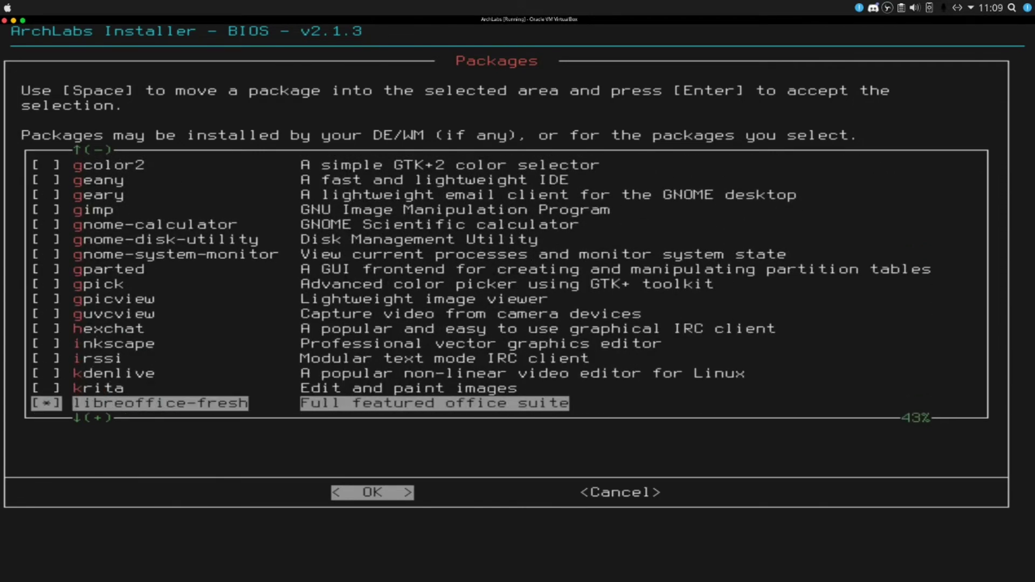
{"action": "key", "text": "Up"}
{"action": "key", "text": "Up"}
{"action": "key", "text": "Up"}
{"action": "key", "text": "Up"}
{"action": "key", "text": "Up"}
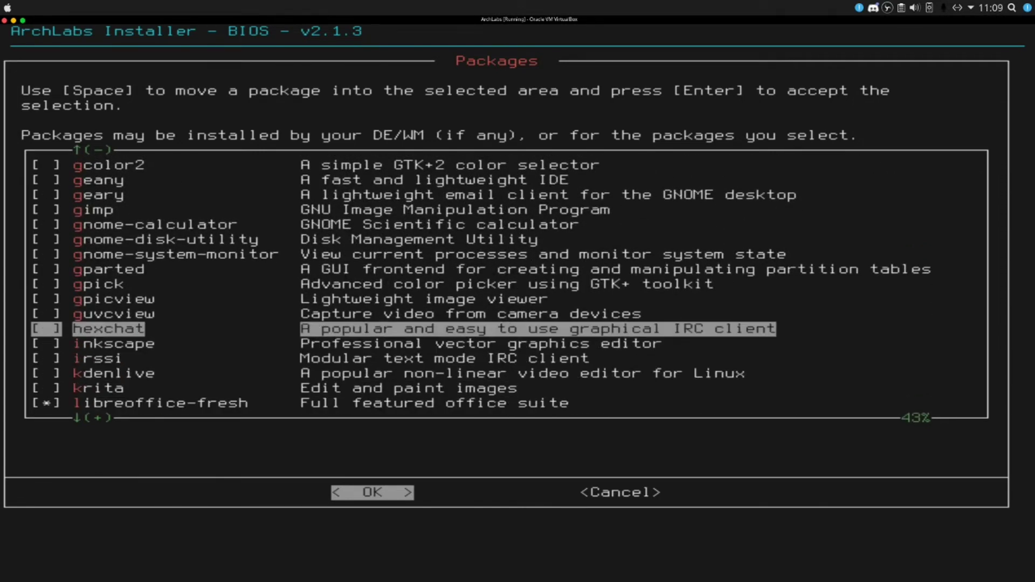
{"action": "key", "text": "Down"}
{"action": "key", "text": "space"}
Step: Also mark steam and vlc, then accept the package selection
{"action": "key", "text": "Down"}
{"action": "key", "text": "Down"}
{"action": "key", "text": "Down"}
{"action": "key", "text": "Down"}
{"action": "key", "text": "Down"}
{"action": "key", "text": "Down"}
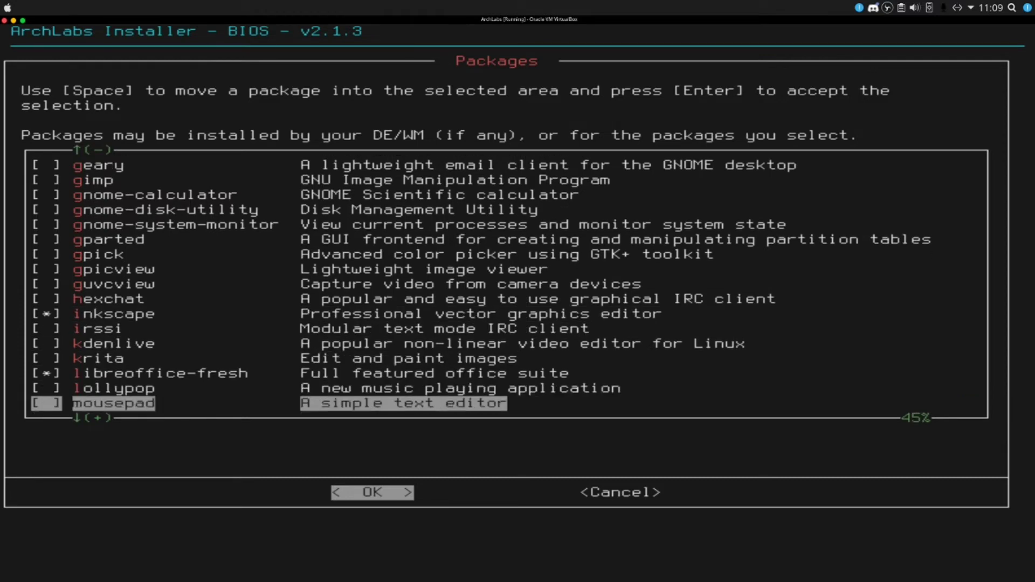
{"action": "key", "text": "Down"}
{"action": "key", "text": "Down"}
{"action": "key", "text": "Down"}
{"action": "key", "text": "Down"}
{"action": "key", "text": "Down"}
{"action": "key", "text": "Down"}
{"action": "key", "text": "Down"}
{"action": "key", "text": "Down"}
{"action": "key", "text": "Down"}
{"action": "key", "text": "Down"}
{"action": "key", "text": "Down"}
{"action": "key", "text": "Down"}
{"action": "key", "text": "Down"}
{"action": "key", "text": "Down"}
{"action": "key", "text": "Down"}
{"action": "key", "text": "Down"}
{"action": "key", "text": "Down"}
{"action": "key", "text": "Down"}
{"action": "key", "text": "Down"}
{"action": "key", "text": "Down"}
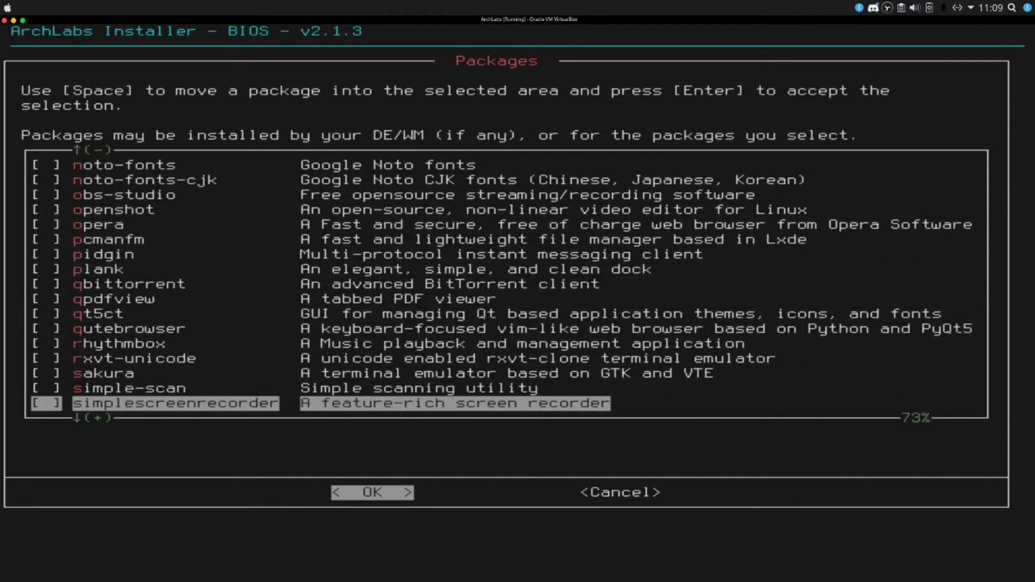
{"action": "key", "text": "Down"}
{"action": "key", "text": "Down"}
{"action": "key", "text": "Down"}
{"action": "key", "text": "Down"}
{"action": "key", "text": "Down"}
{"action": "key", "text": "Down"}
{"action": "key", "text": "Down"}
{"action": "key", "text": "Down"}
{"action": "key", "text": "Down"}
{"action": "key", "text": "Down"}
{"action": "key", "text": "Down"}
{"action": "key", "text": "Down"}
{"action": "key", "text": "Up"}
{"action": "key", "text": "Up"}
{"action": "key", "text": "Up"}
{"action": "key", "text": "Up"}
{"action": "key", "text": "Up"}
{"action": "key", "text": "Up"}
{"action": "key", "text": "Up"}
{"action": "key", "text": "Up"}
{"action": "key", "text": "Up"}
{"action": "key", "text": "Up"}
{"action": "key", "text": "Up"}
{"action": "key", "text": "Up"}
{"action": "key", "text": "Up"}
{"action": "key", "text": "Up"}
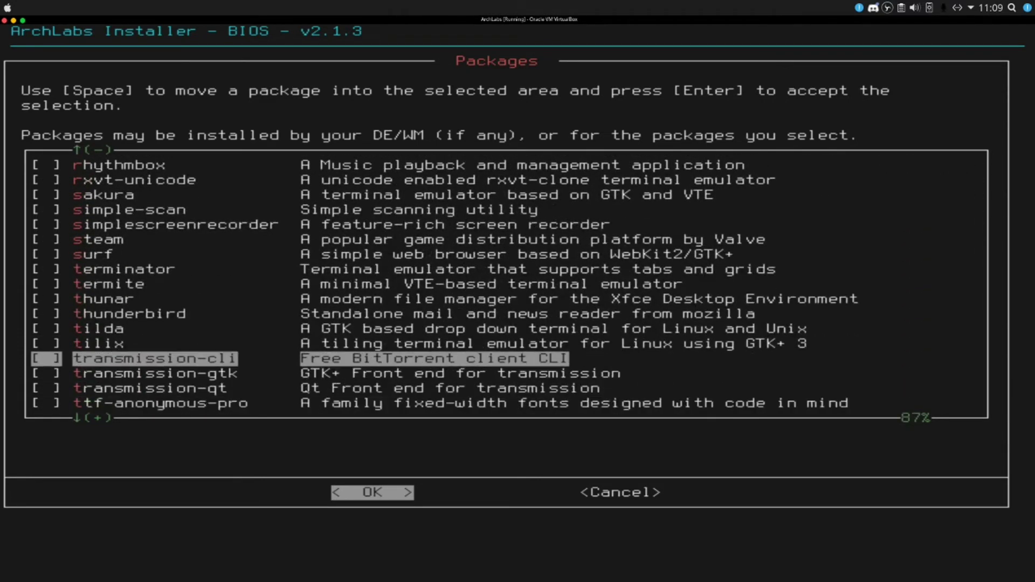
{"action": "key", "text": "Down"}
{"action": "key", "text": "Down"}
{"action": "key", "text": "Down"}
{"action": "key", "text": "space"}
{"action": "key", "text": "Down"}
{"action": "key", "text": "Down"}
{"action": "key", "text": "Down"}
{"action": "key", "text": "Down"}
{"action": "key", "text": "Down"}
{"action": "key", "text": "Down"}
{"action": "key", "text": "Down"}
{"action": "key", "text": "Down"}
{"action": "key", "text": "Down"}
{"action": "key", "text": "Down"}
{"action": "key", "text": "Down"}
{"action": "key", "text": "Down"}
{"action": "key", "text": "Down"}
{"action": "key", "text": "Down"}
{"action": "key", "text": "Down"}
{"action": "key", "text": "Down"}
{"action": "key", "text": "Down"}
{"action": "key", "text": "Down"}
{"action": "key", "text": "Down"}
{"action": "key", "text": "Down"}
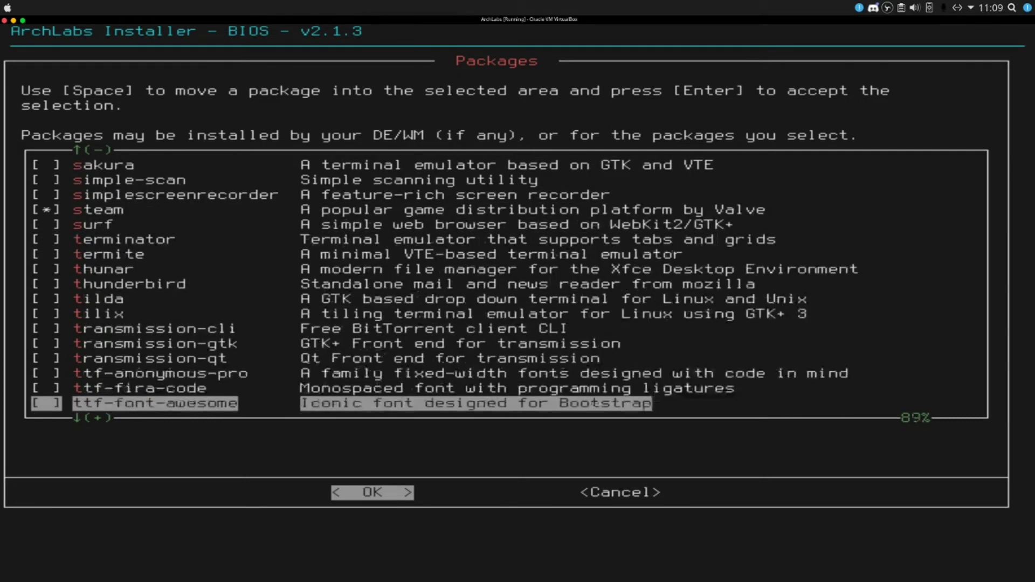
{"action": "key", "text": "Up"}
{"action": "key", "text": "Up"}
{"action": "key", "text": "Up"}
{"action": "key", "text": "Up"}
{"action": "key", "text": "Up"}
{"action": "key", "text": "Up"}
{"action": "key", "text": "Up"}
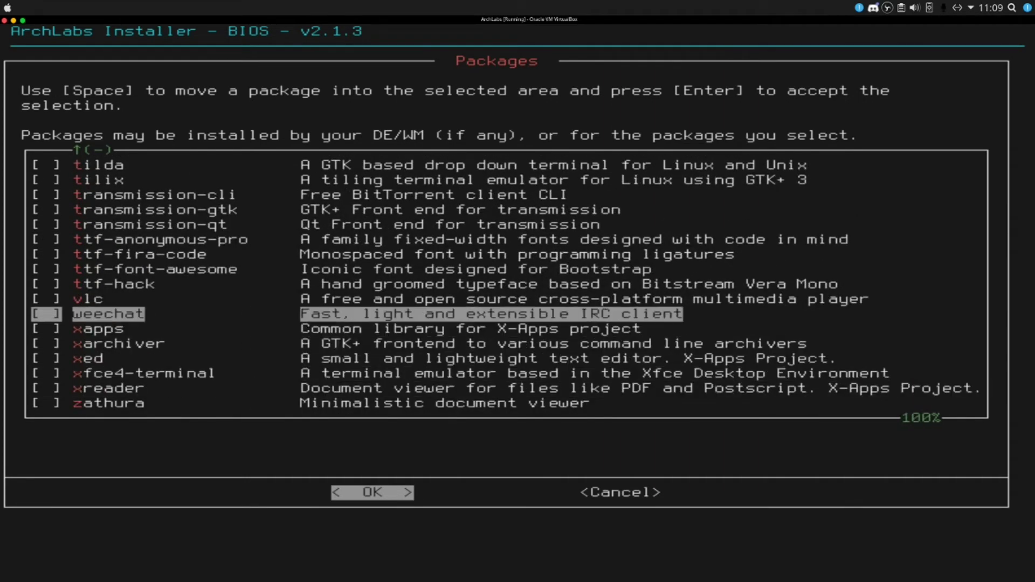
{"action": "key", "text": "space"}
{"action": "key", "text": "Return"}
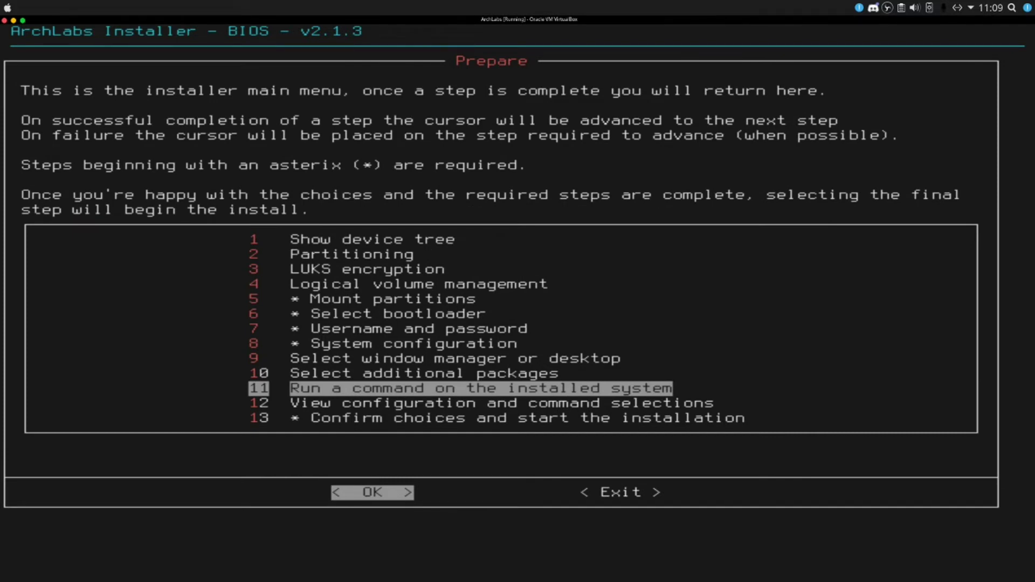
Step: Skip the optional user command and start the ArchLabs installation from step 13
{"action": "key", "text": "Return"}
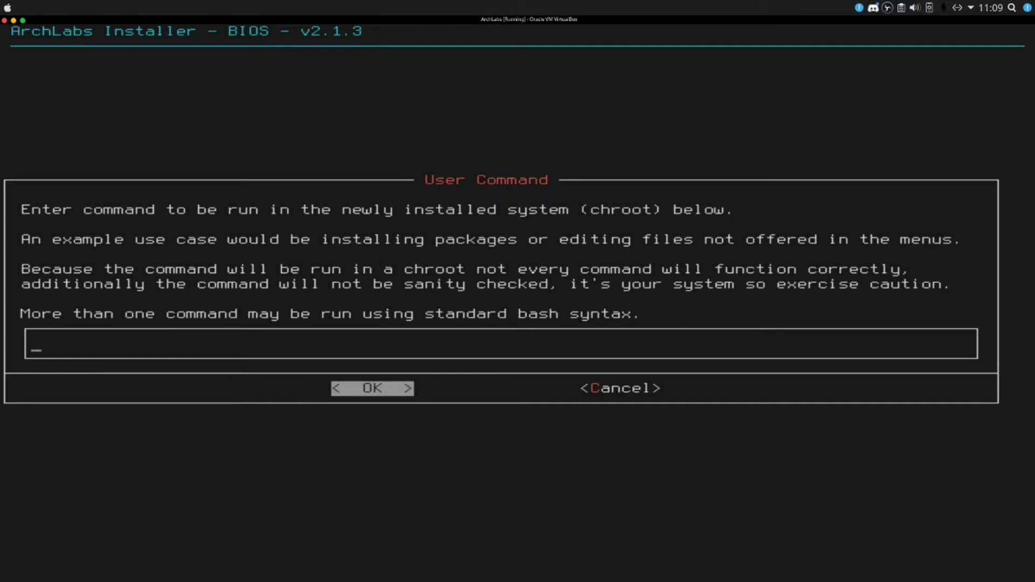
{"action": "key", "text": "Tab"}
{"action": "key", "text": "Tab"}
{"action": "key", "text": "Return"}
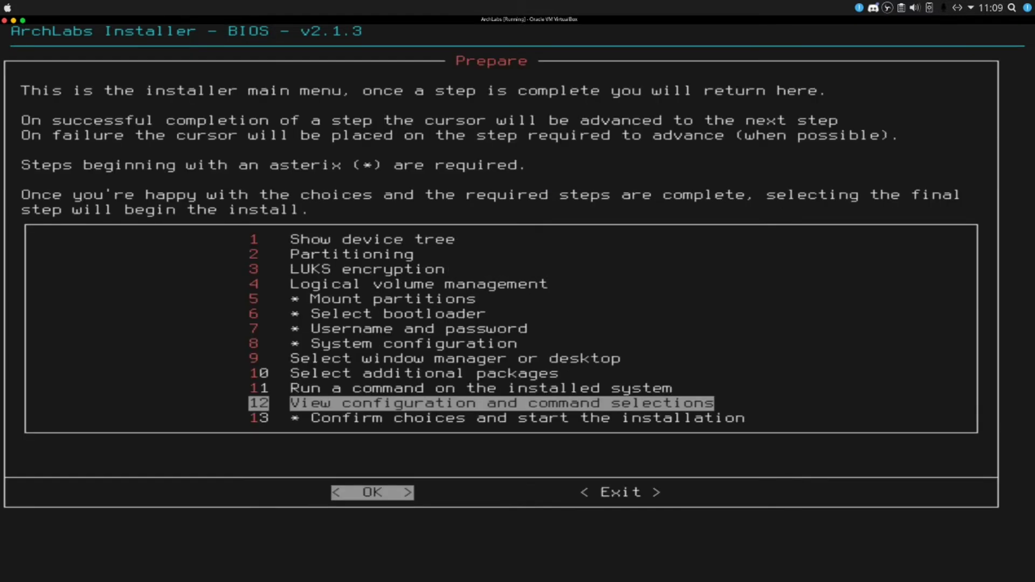
{"action": "key", "text": "Down"}
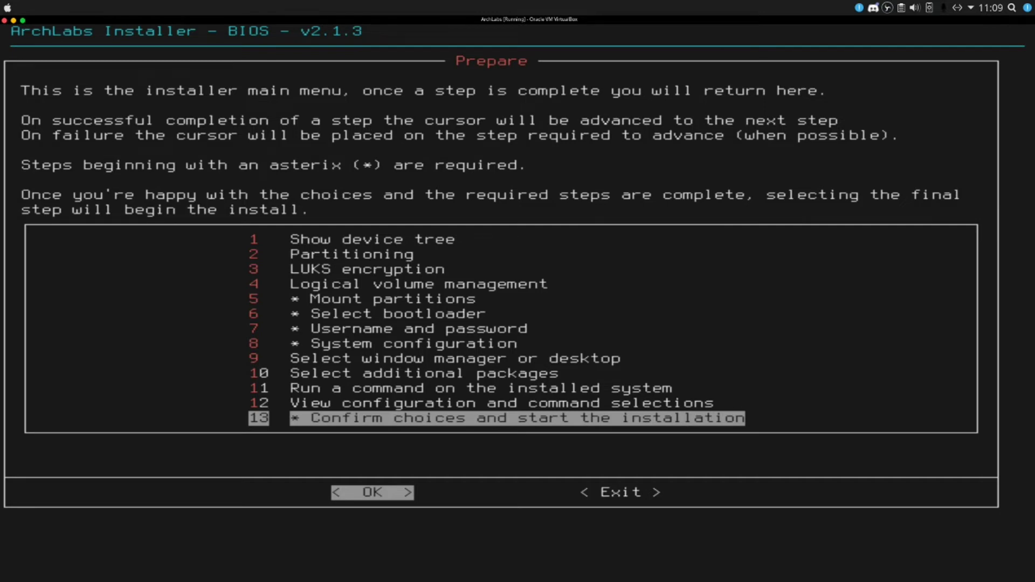
{"action": "key", "text": "Return"}
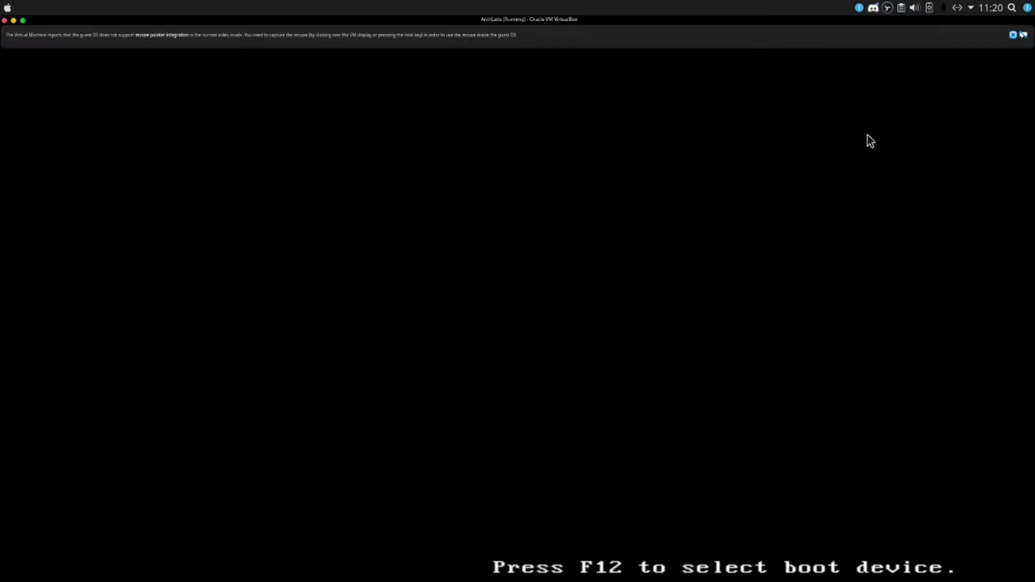
Step: Boot the 'ArchLabs Linux' GRUB entry after dismissing the mouse-integration notices
{"action": "left_click", "coordinate": [1012, 35]}
{"action": "left_click", "coordinate": [624, 152]}
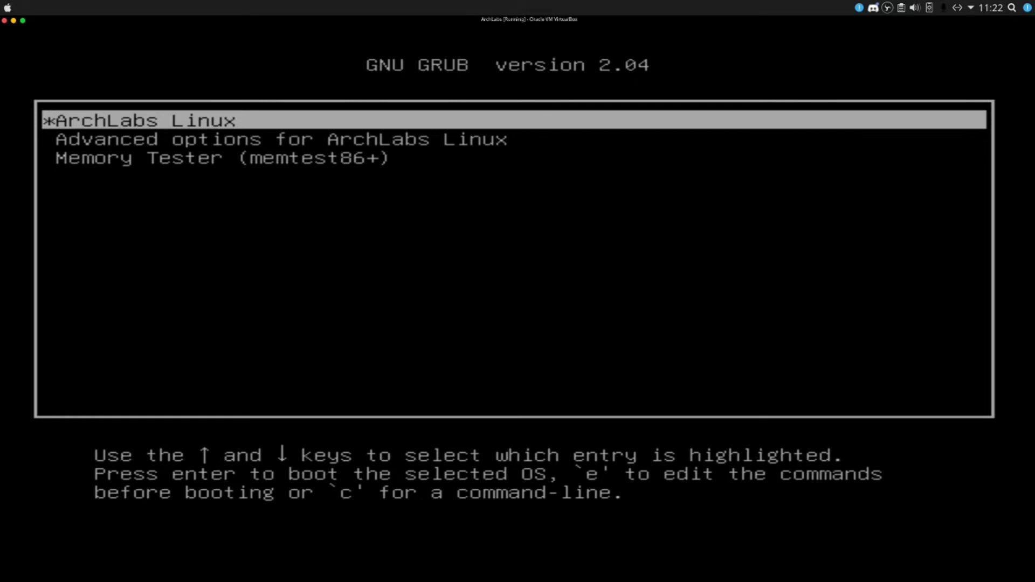
{"action": "key", "text": "Down"}
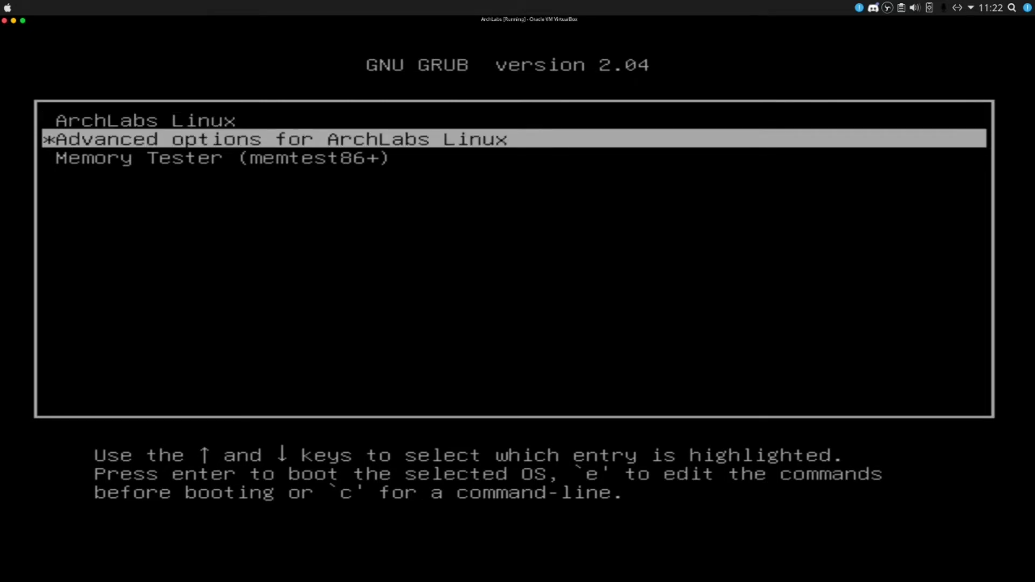
{"action": "key", "text": "Down"}
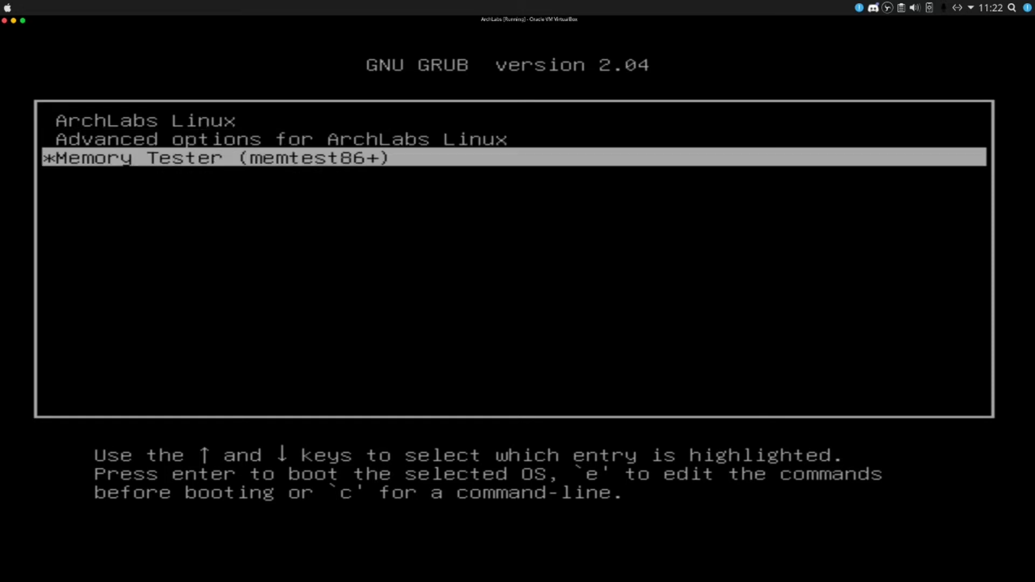
{"action": "key", "text": "Up"}
{"action": "key", "text": "Up"}
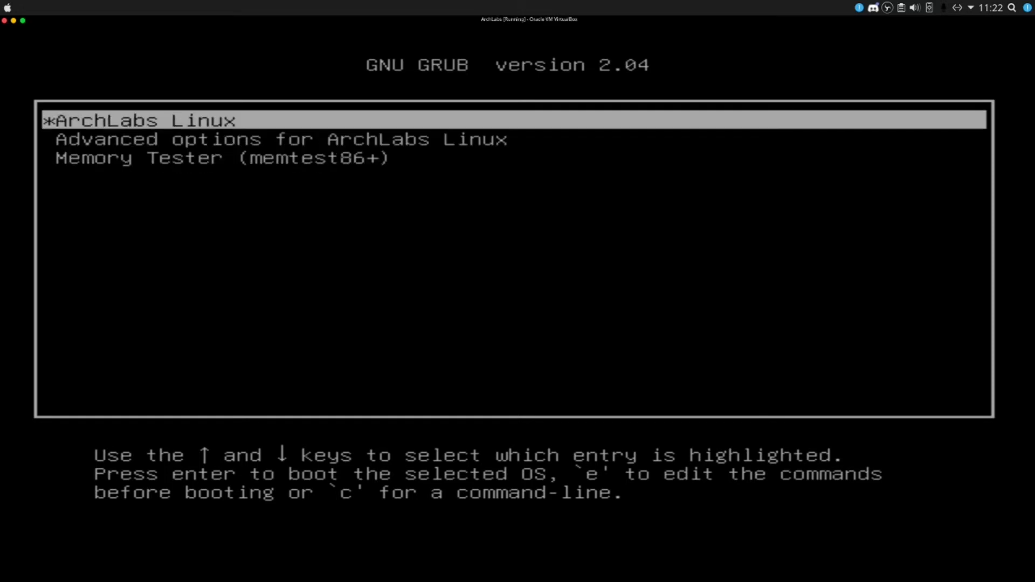
{"action": "key", "text": "Return"}
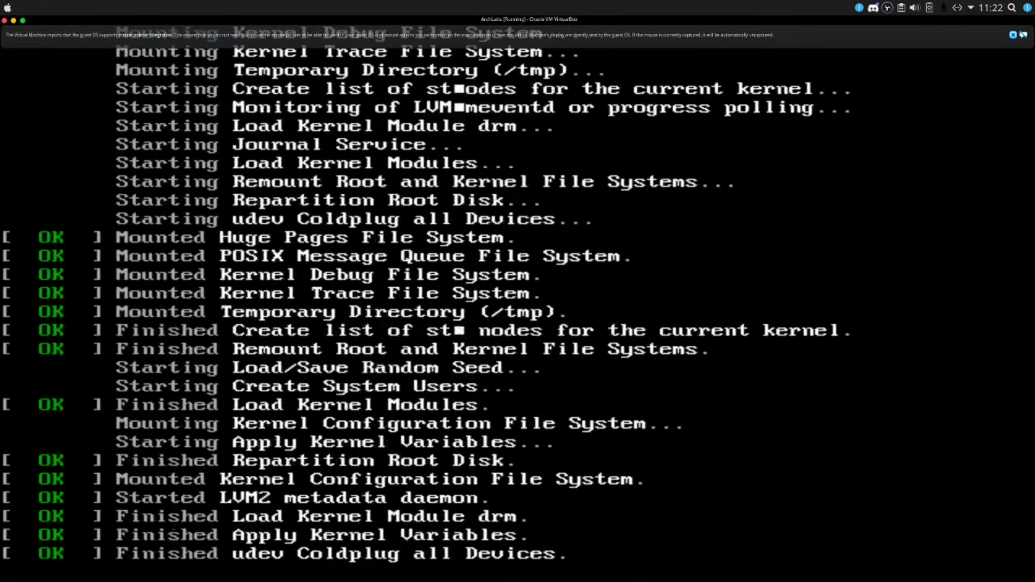
{"action": "left_click", "coordinate": [1012, 35]}
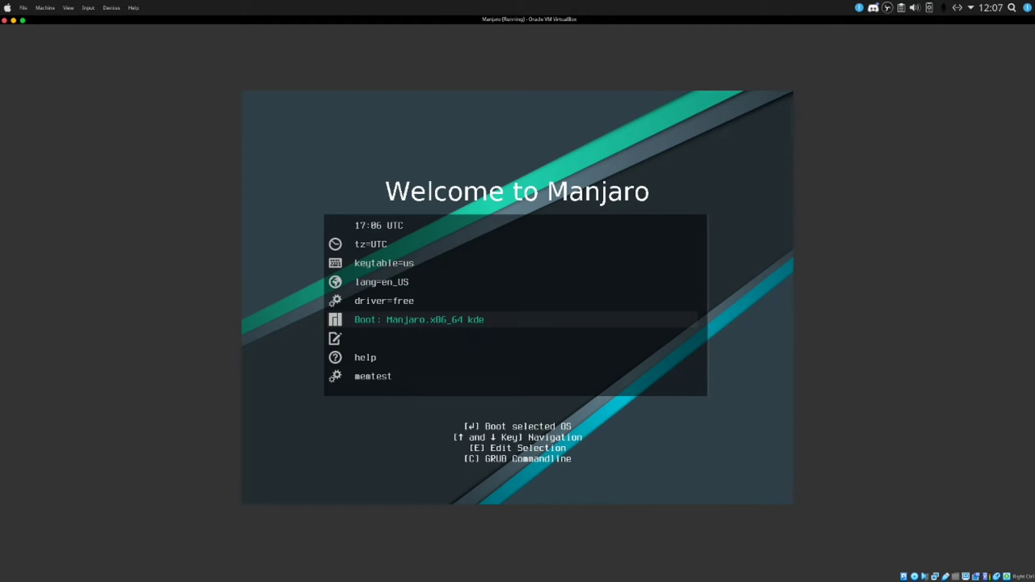
Step: Leave the Manjaro boot menu's driver setting on free and boot the KDE live session
{"action": "key", "text": "Up"}
{"action": "key", "text": "Down"}
{"action": "key", "text": "Up"}
{"action": "key", "text": "Return"}
{"action": "key", "text": "Down"}
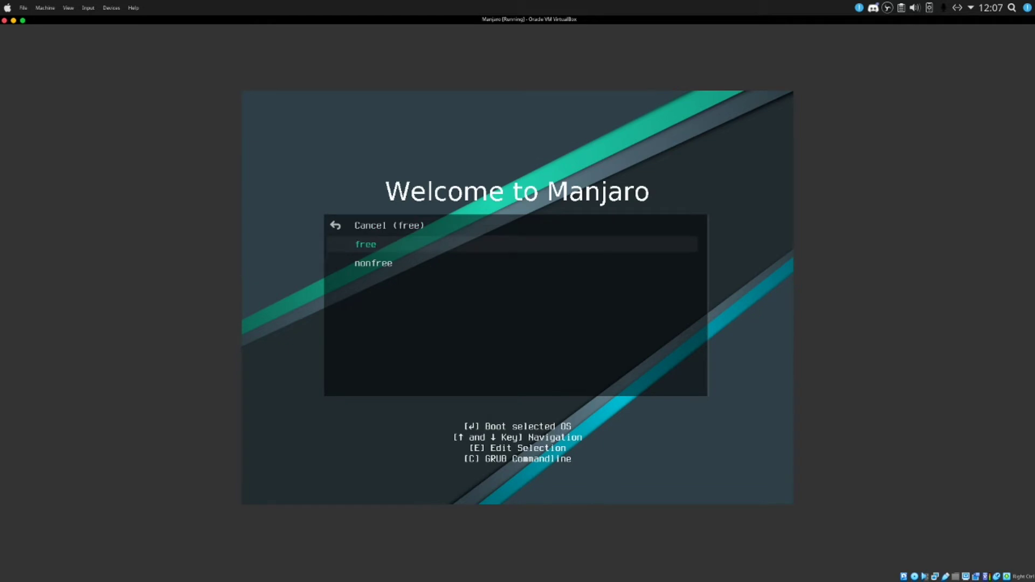
{"action": "key", "text": "Down"}
{"action": "key", "text": "Up"}
{"action": "key", "text": "Down"}
{"action": "key", "text": "Down"}
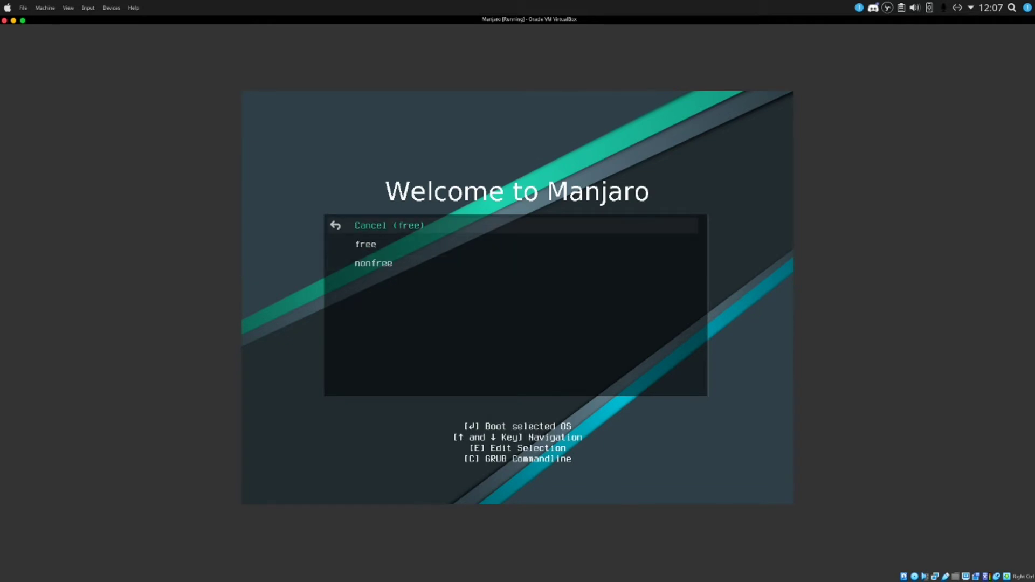
{"action": "key", "text": "Return"}
{"action": "key", "text": "Up"}
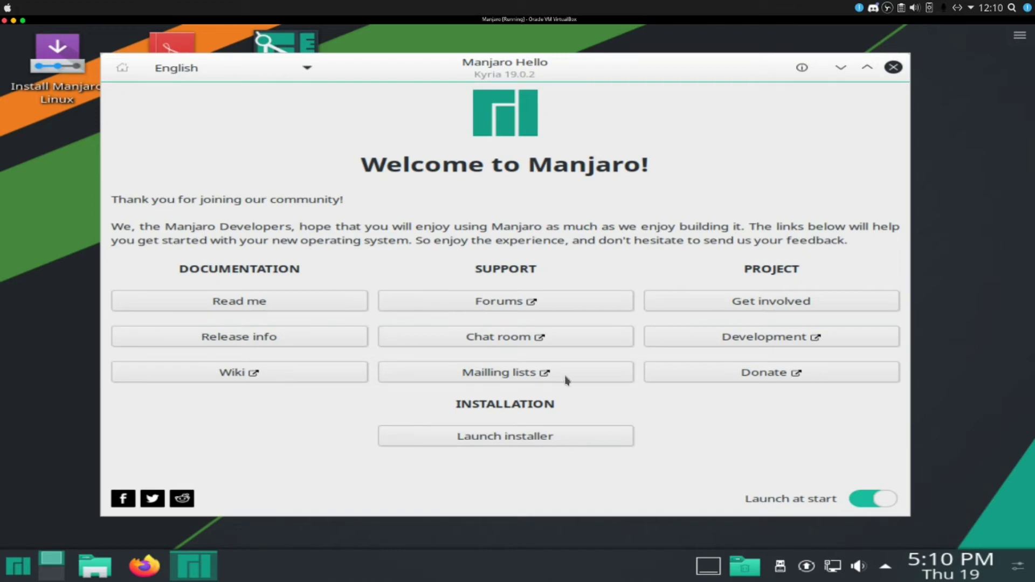
Step: Launch the installer, keep default location and keyboard, and choose Erase disk for the 103.4 GiB drive
{"action": "left_click", "coordinate": [527, 440]}
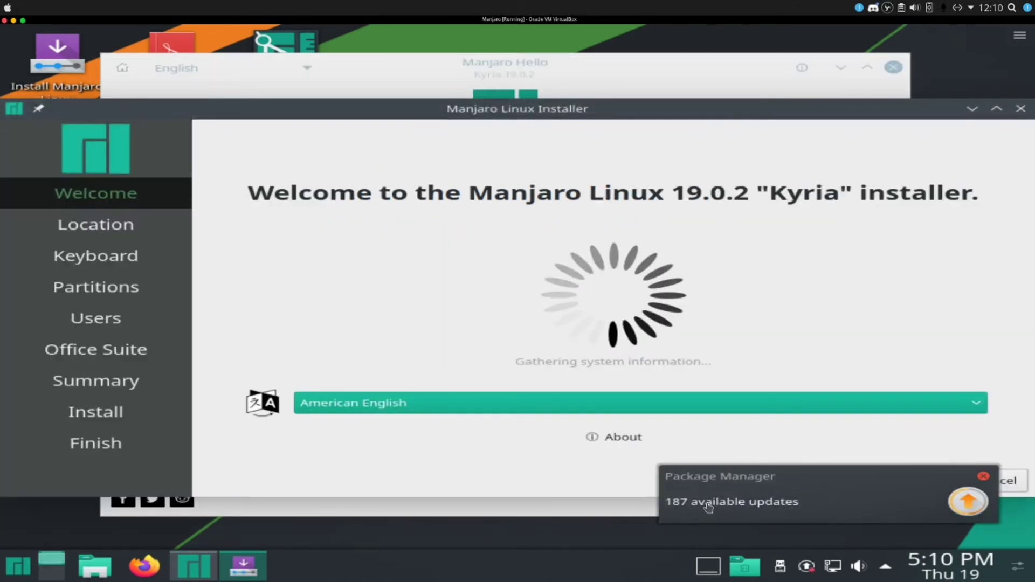
{"action": "left_click", "coordinate": [984, 477]}
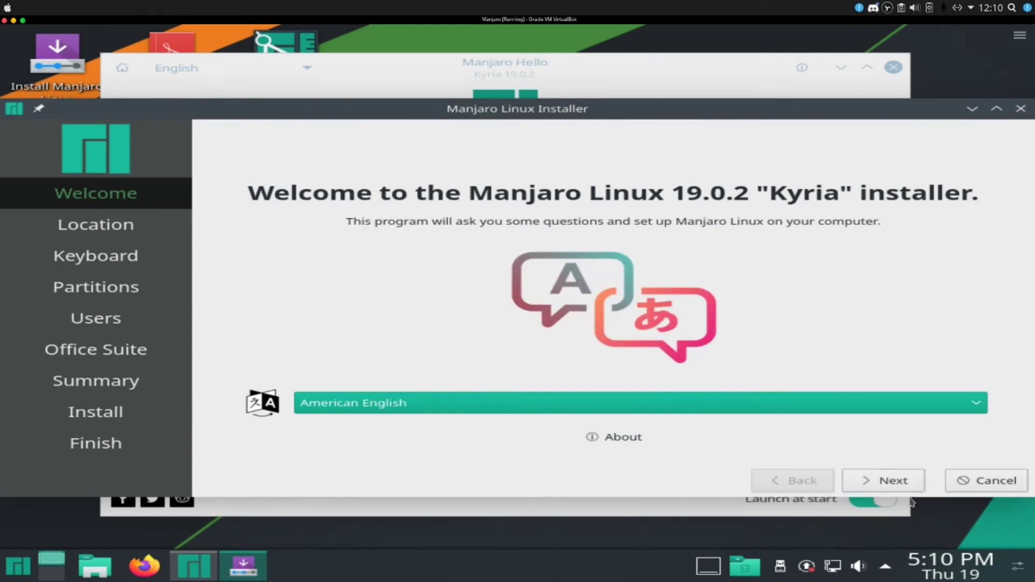
{"action": "left_click", "coordinate": [884, 480]}
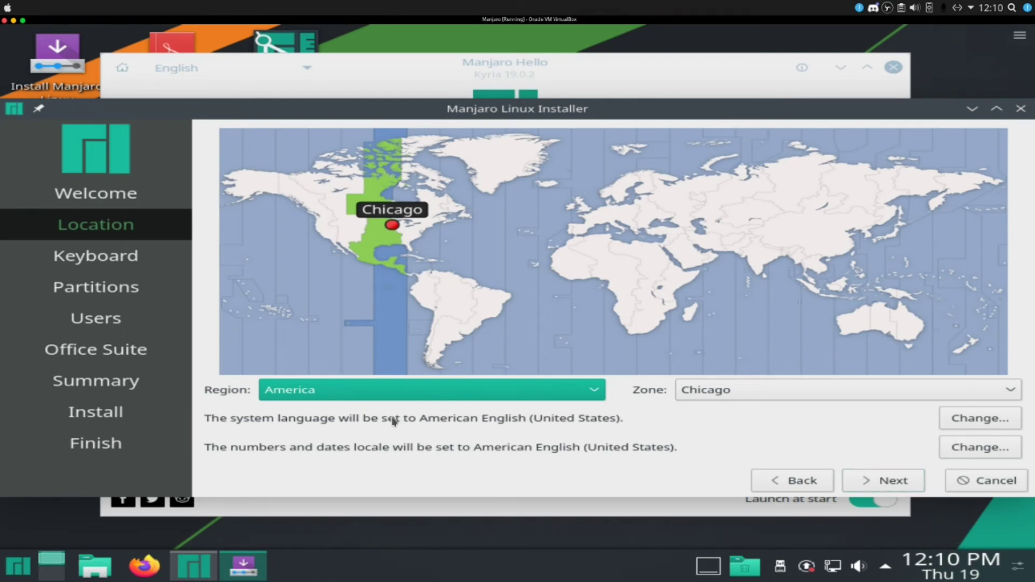
{"action": "left_click", "coordinate": [884, 480]}
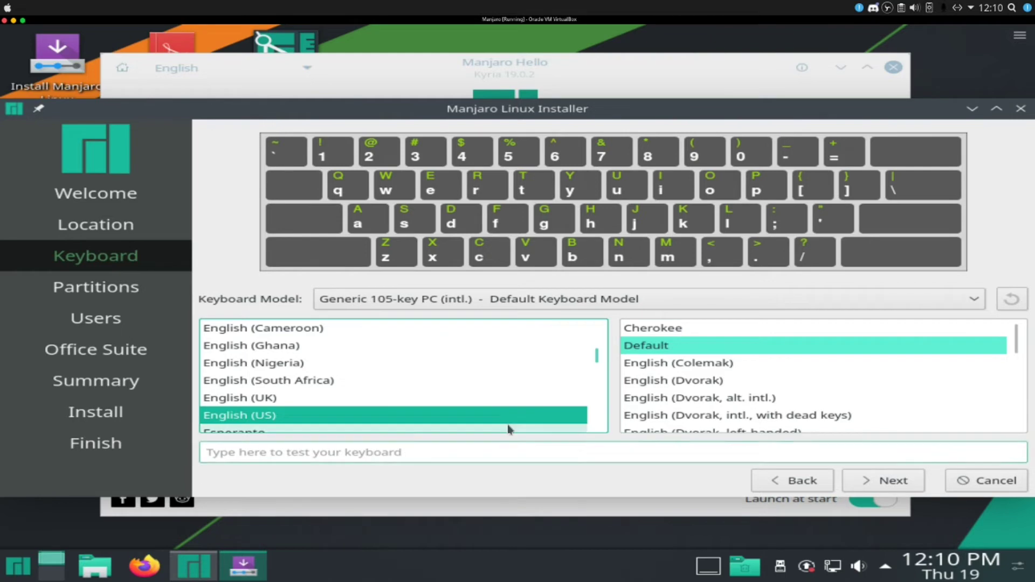
{"action": "left_click", "coordinate": [894, 480]}
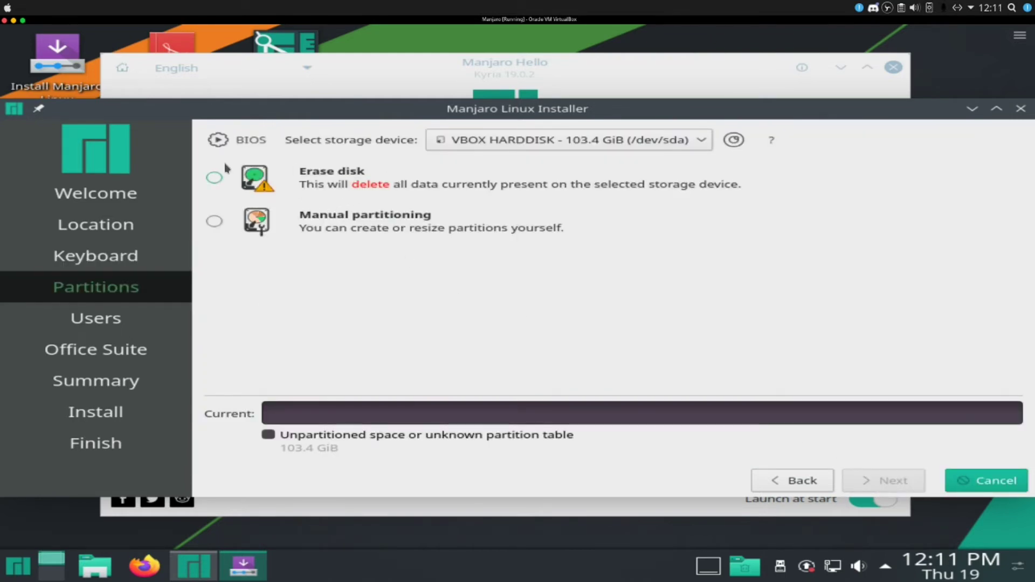
{"action": "left_click", "coordinate": [214, 178]}
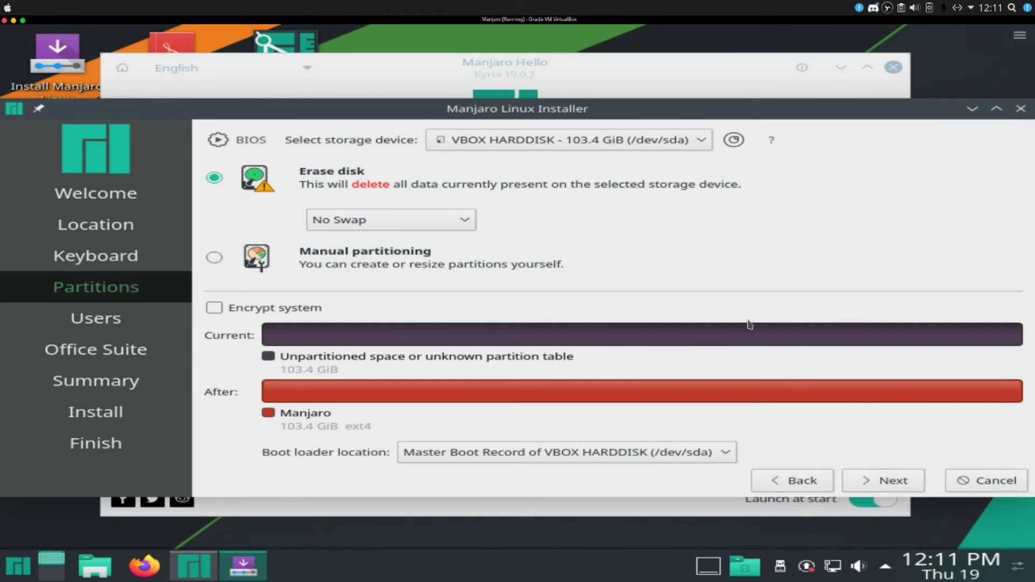
{"action": "left_click", "coordinate": [874, 478]}
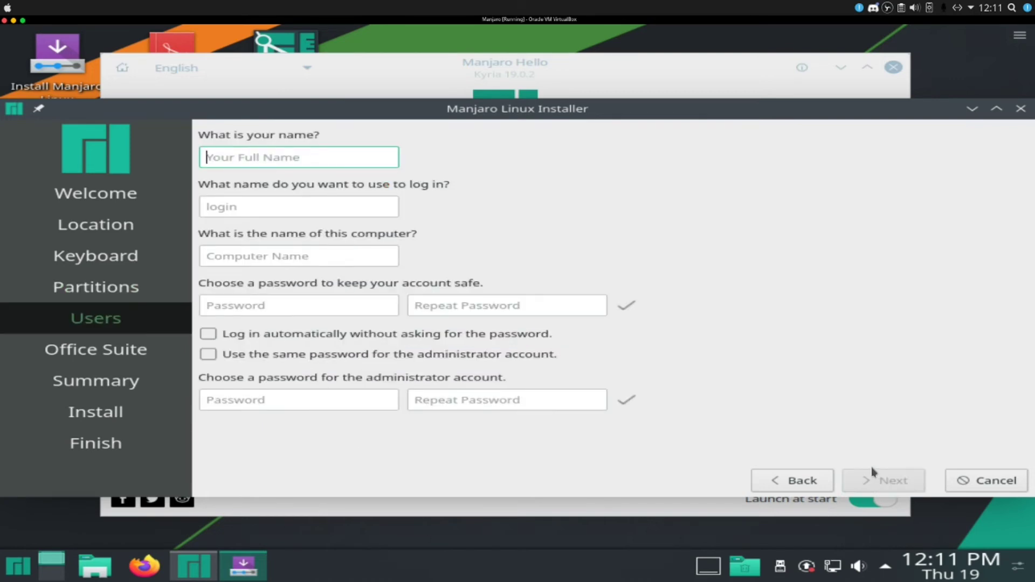
Step: Fill in the user's name and set and confirm the account password
{"action": "type", "text": "LinuxDaily"}
{"action": "key", "text": "Tab"}
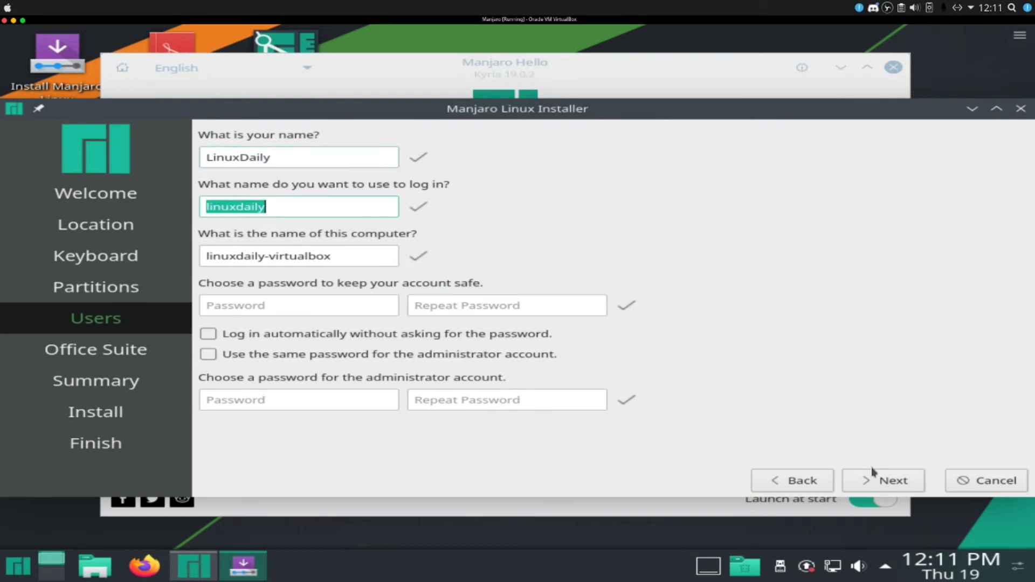
{"action": "key", "text": "Tab"}
{"action": "left_click", "coordinate": [335, 305]}
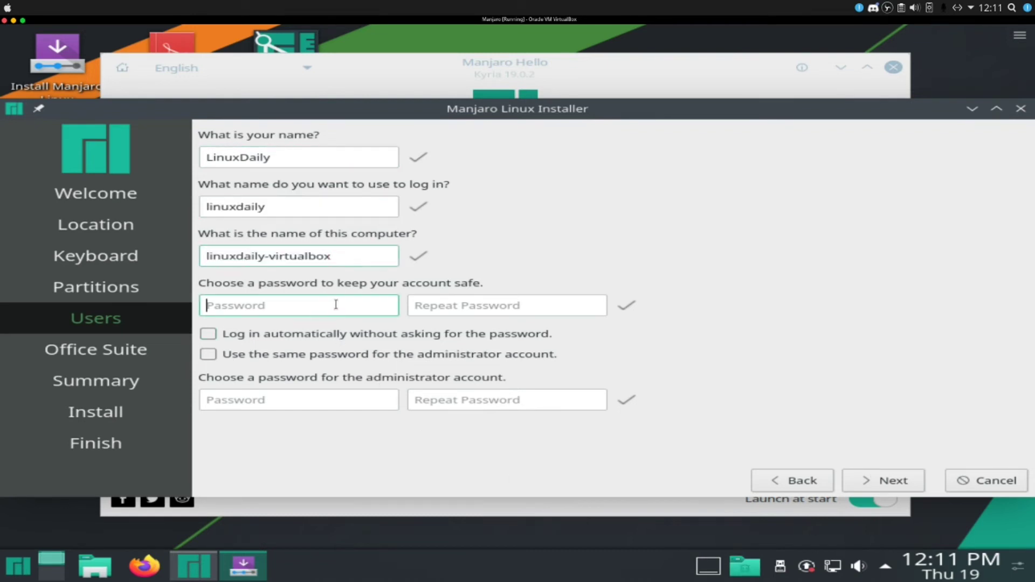
{"action": "type", "text": "•••••"}
{"action": "key", "text": "Tab"}
{"action": "type", "text": "••"}
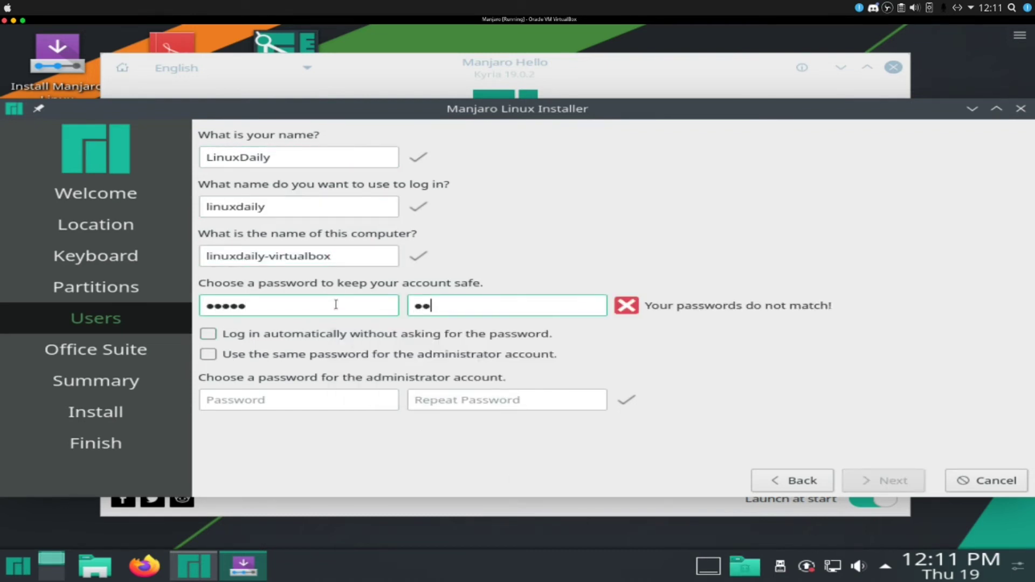
{"action": "key", "text": "BackSpace"}
{"action": "type", "text": "••••"}
Step: Set the administrator password and choose LibreOffice as the office suite
{"action": "left_click", "coordinate": [296, 391]}
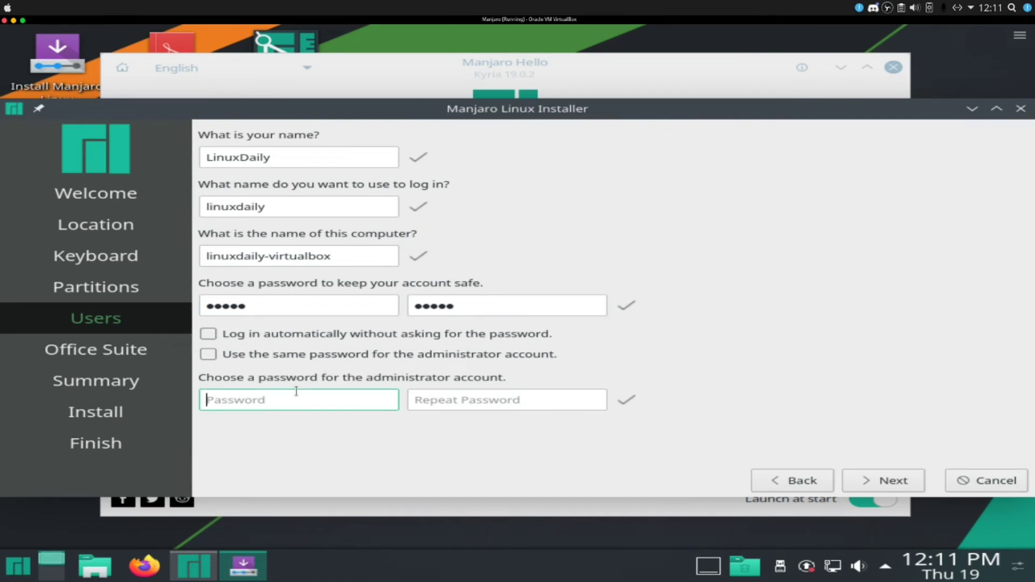
{"action": "type", "text": "•••••"}
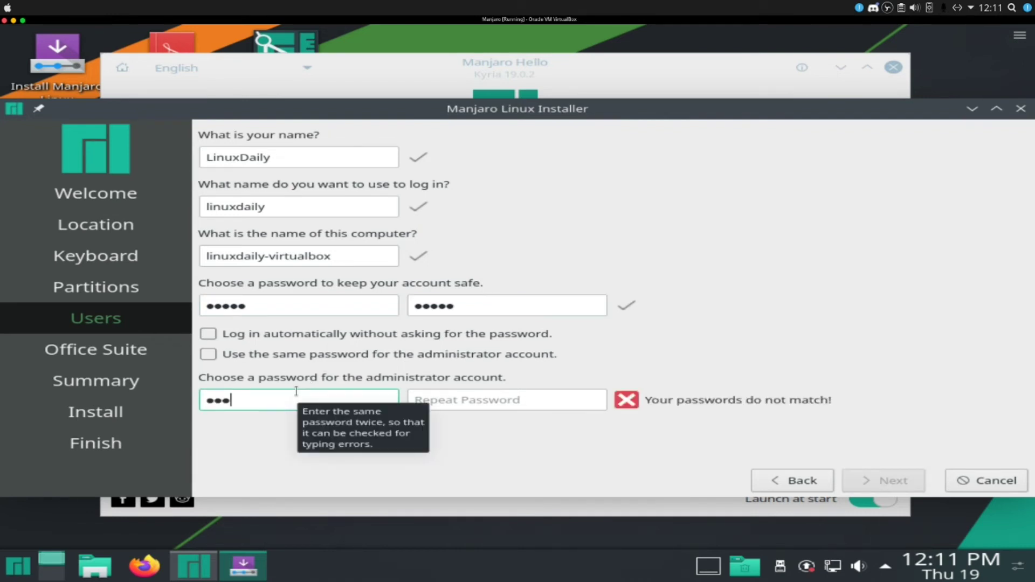
{"action": "key", "text": "Tab"}
{"action": "type", "text": "•••••"}
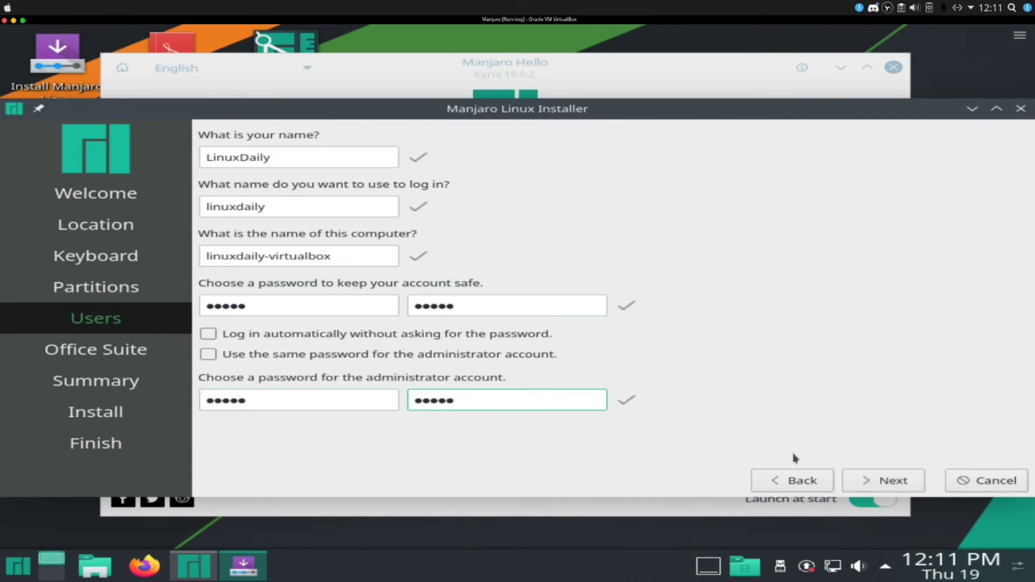
{"action": "left_click", "coordinate": [888, 481]}
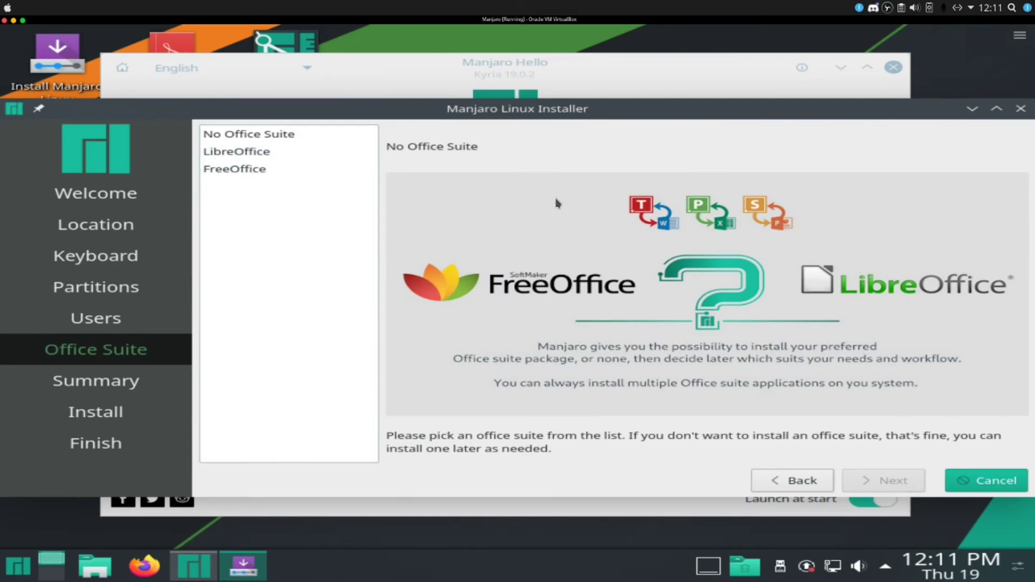
{"action": "left_click", "coordinate": [307, 152]}
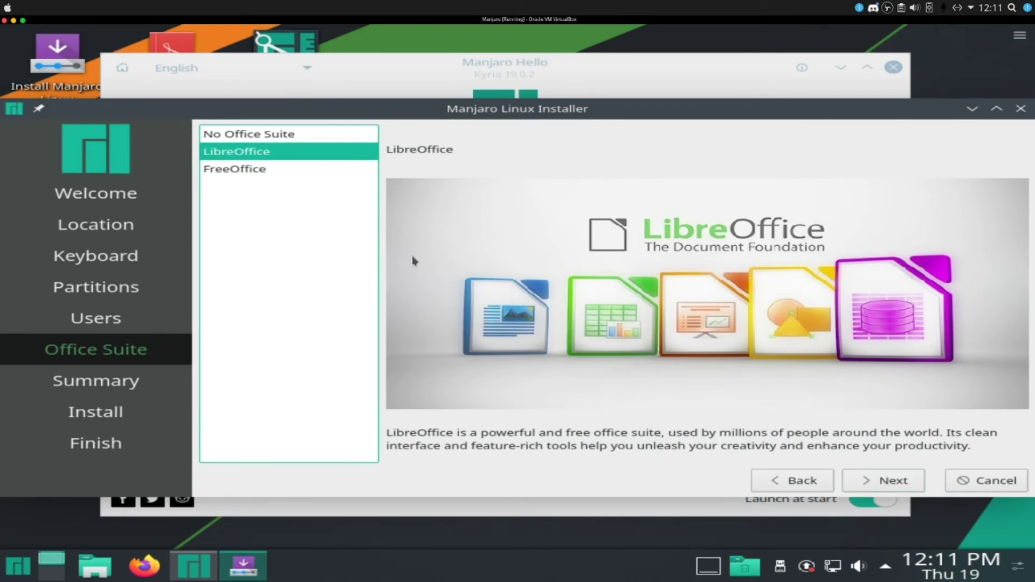
{"action": "left_click", "coordinate": [867, 491]}
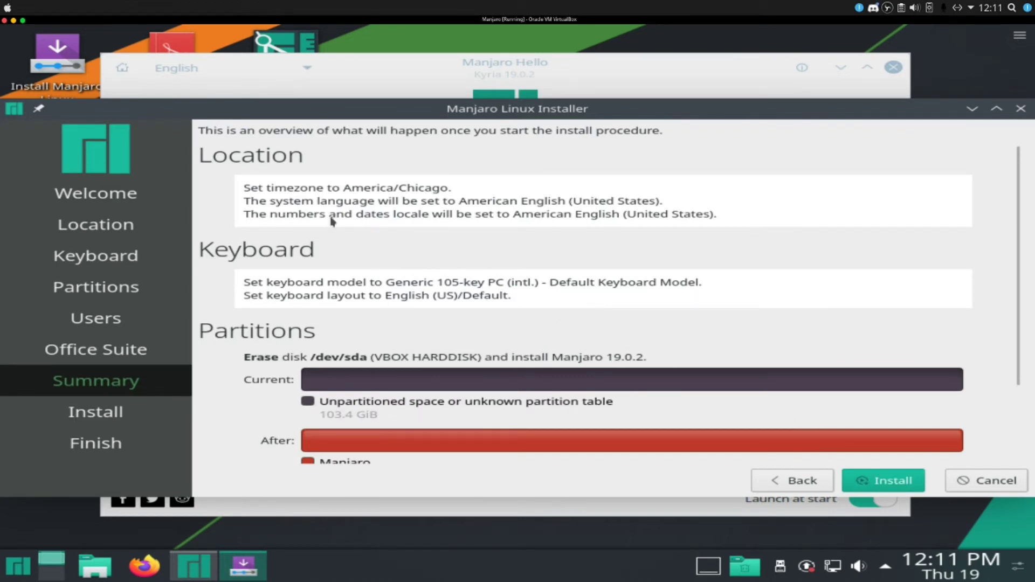
Step: Review the Summary and confirm Install now to install Manjaro onto the erased disk
{"action": "scroll", "coordinate": [1014, 334], "scroll_direction": "down", "scroll_amount": 3}
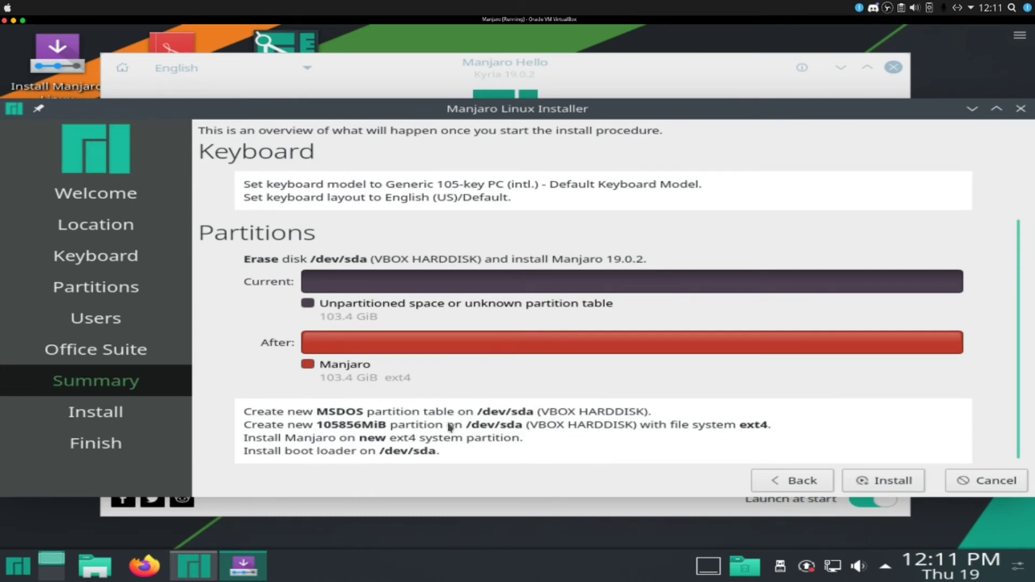
{"action": "left_click", "coordinate": [897, 486]}
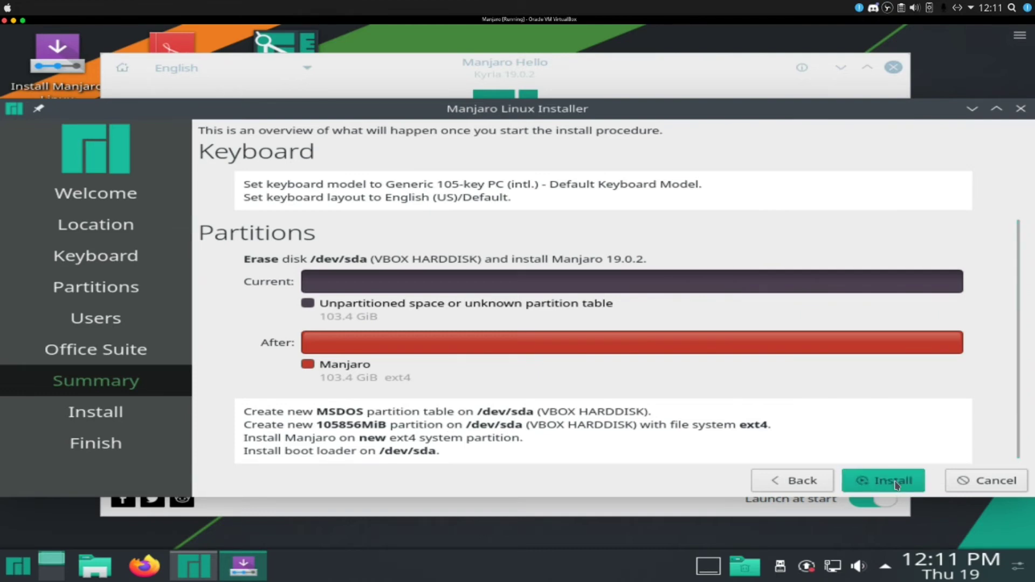
{"action": "left_click", "coordinate": [618, 306]}
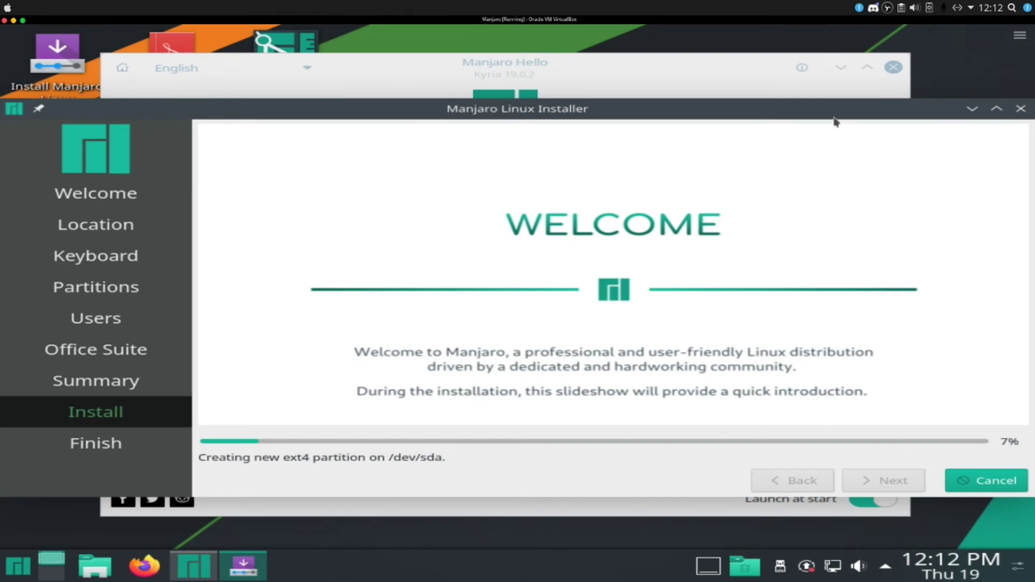
{"action": "left_click_drag", "start_coordinate": [834, 112], "coordinate": [796, 96]}
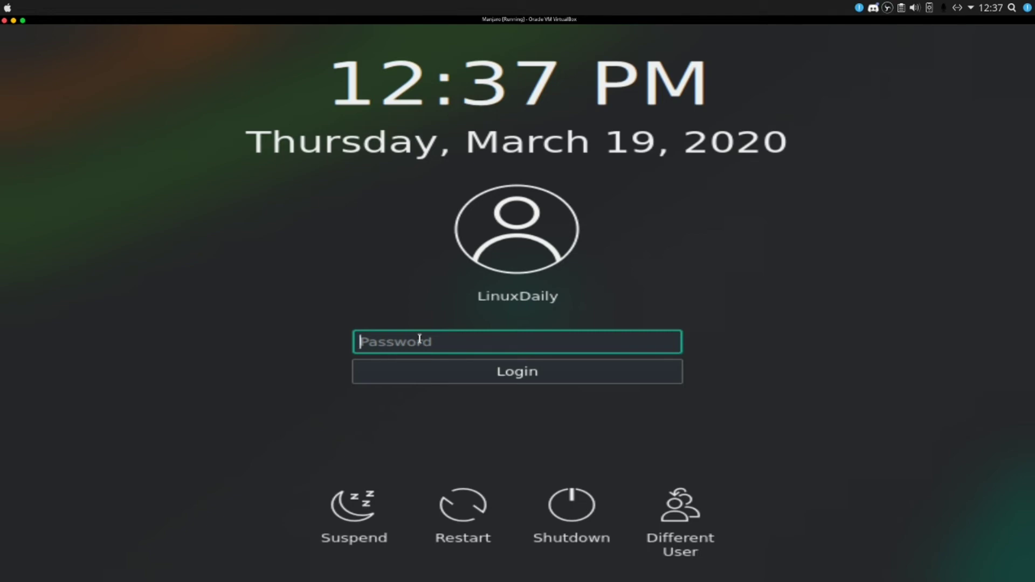
Step: Log in with the account password and close the Manjaro Hello window
{"action": "type", "text": "*****"}
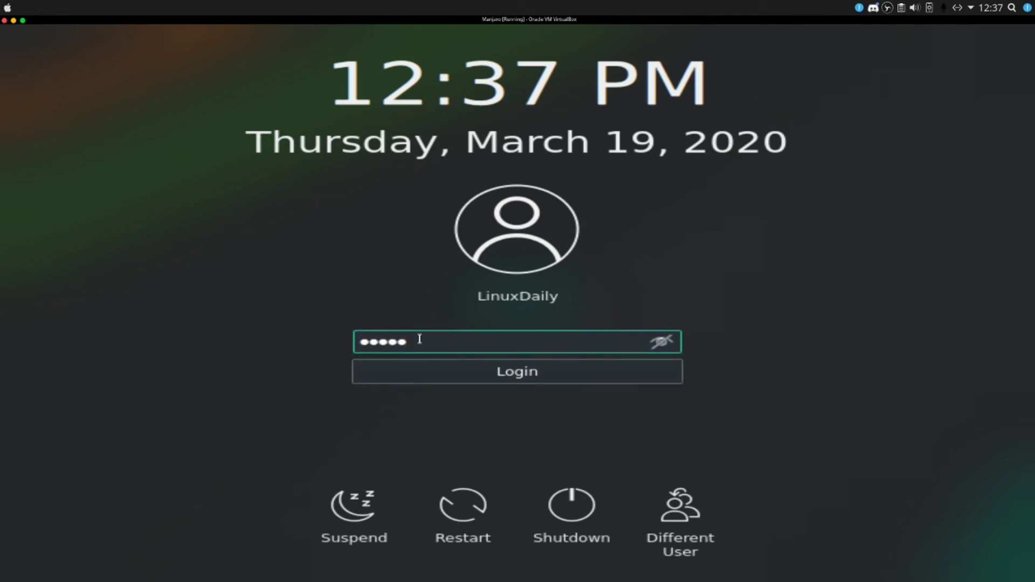
{"action": "key", "text": "Return"}
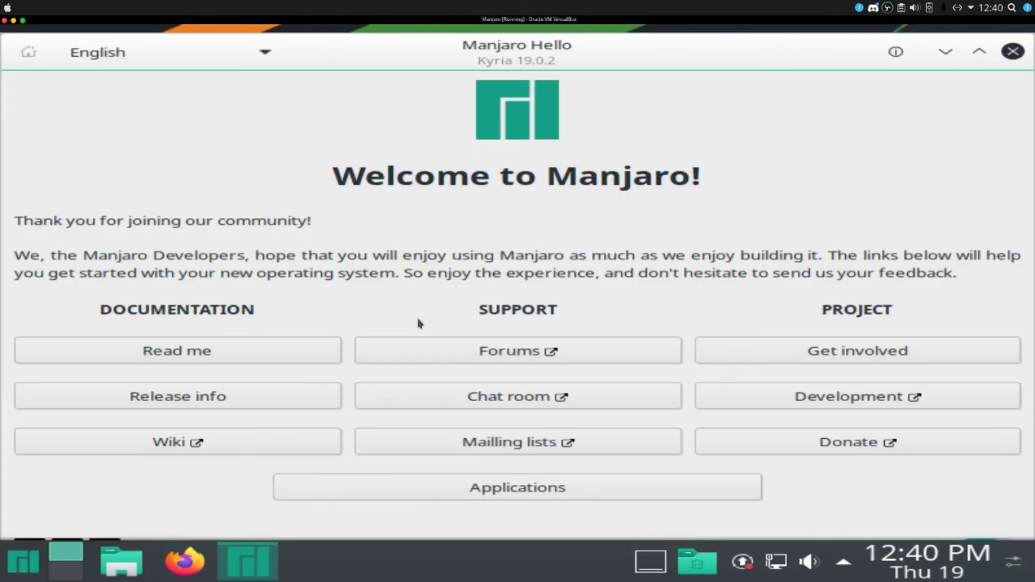
{"action": "key", "text": "super"}
{"action": "left_click", "coordinate": [247, 446]}
{"action": "type", "text": "dispa"}
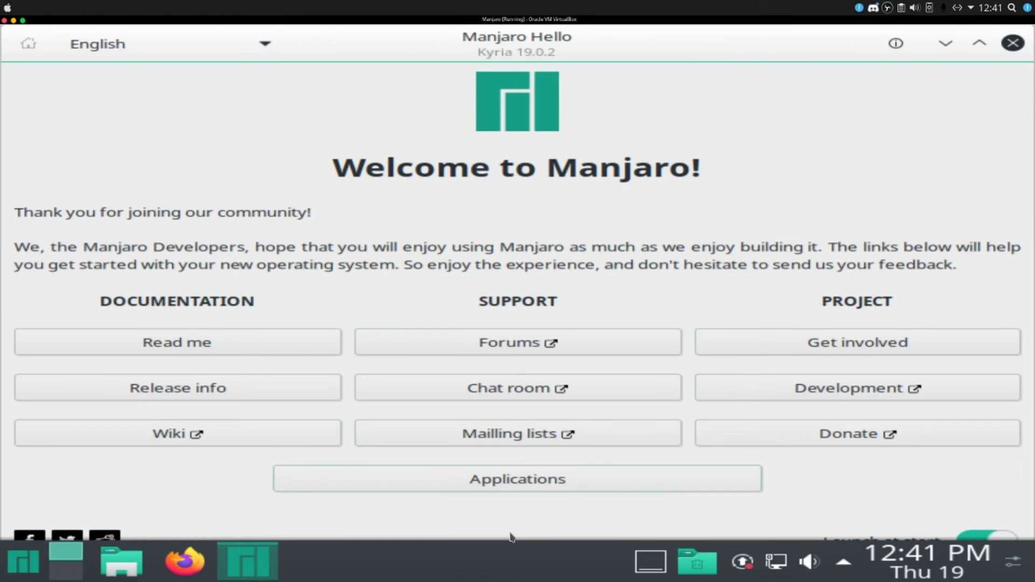
{"action": "left_click", "coordinate": [1013, 43]}
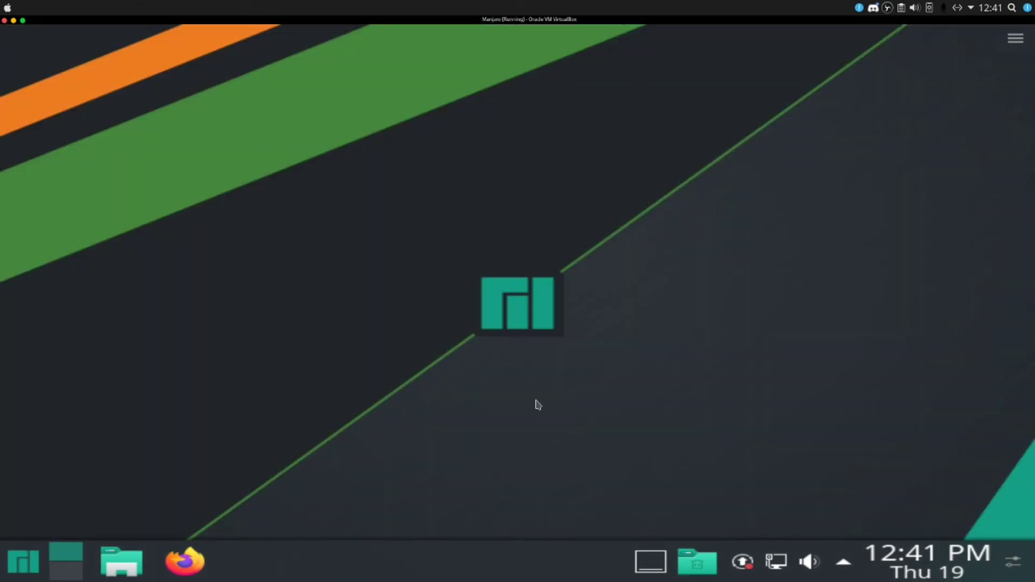
{"action": "left_click", "coordinate": [23, 561]}
{"action": "scroll", "coordinate": [237, 312], "scroll_direction": "down", "scroll_amount": 1}
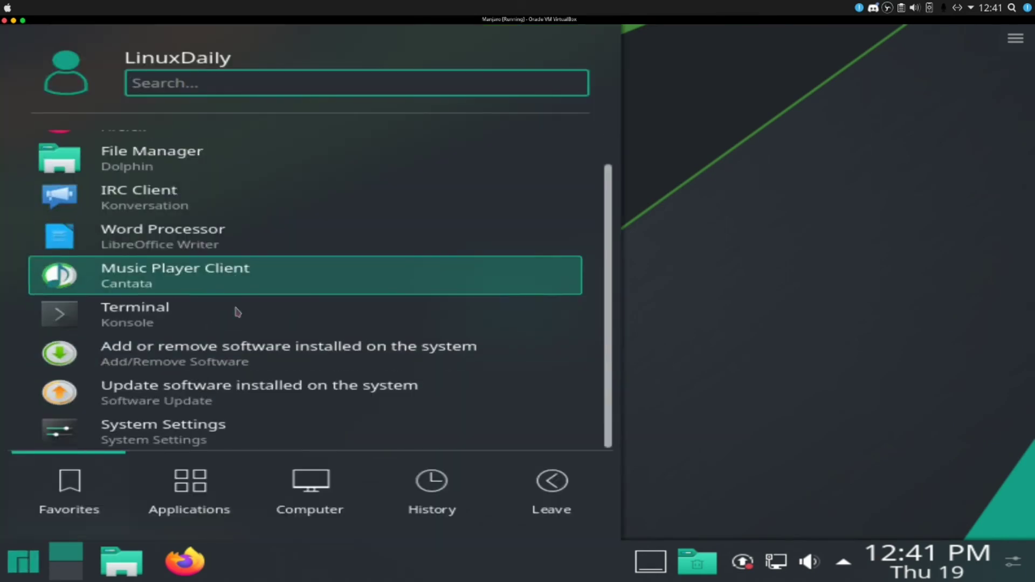
{"action": "scroll", "coordinate": [245, 309], "scroll_direction": "up", "scroll_amount": 1}
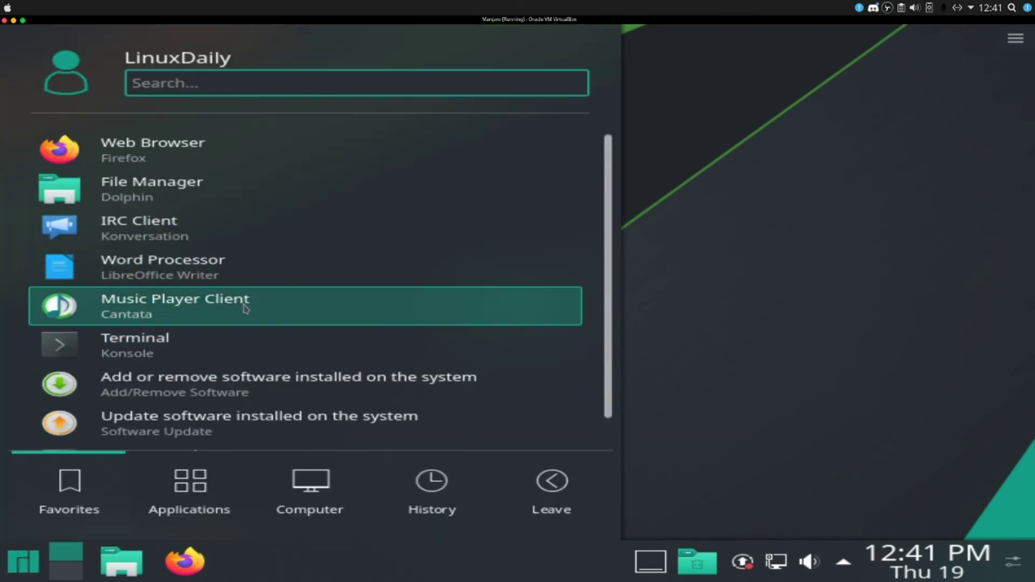
{"action": "left_click", "coordinate": [205, 510]}
{"action": "left_click", "coordinate": [548, 173]}
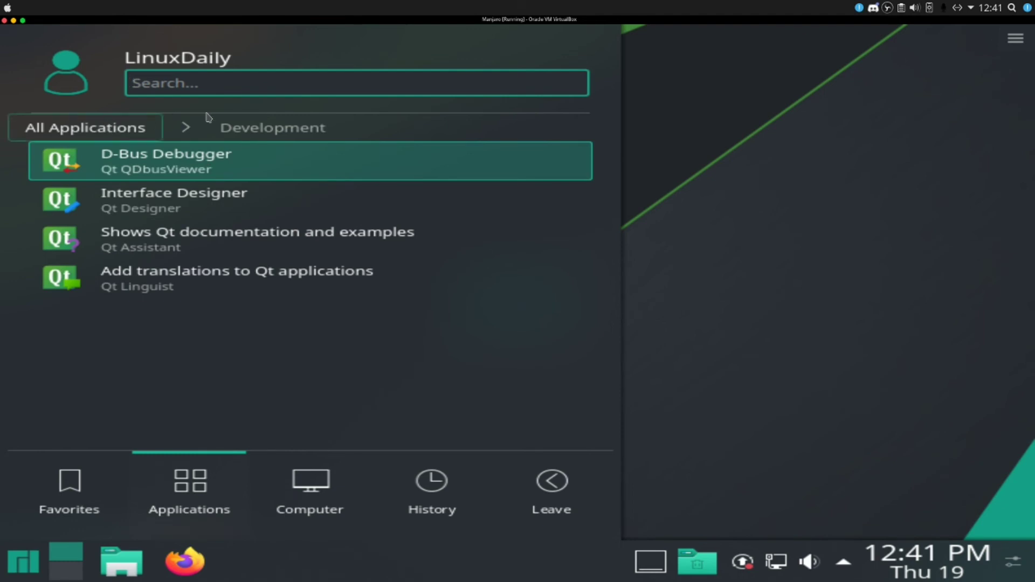
{"action": "left_click", "coordinate": [125, 125]}
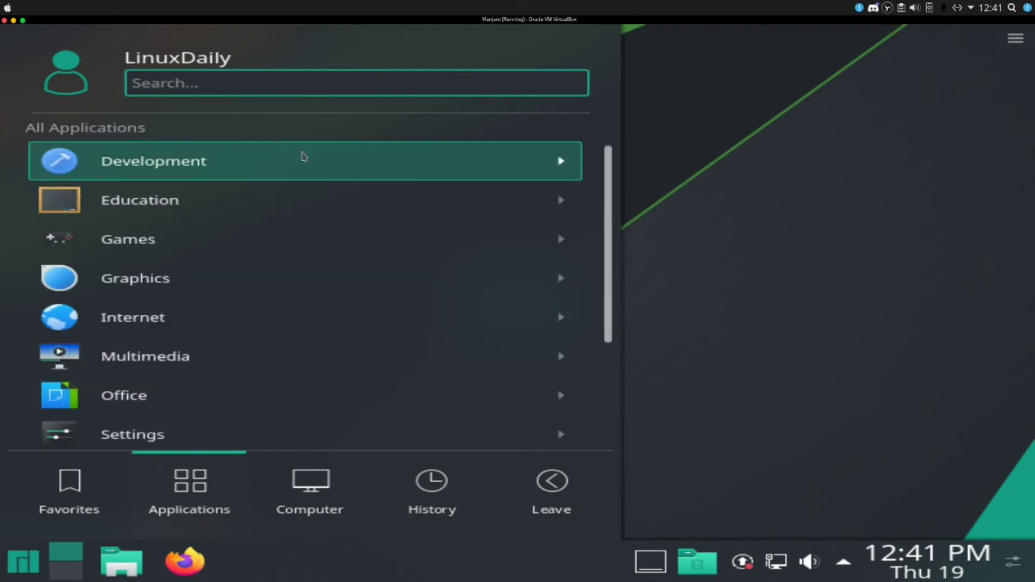
{"action": "left_click", "coordinate": [322, 158]}
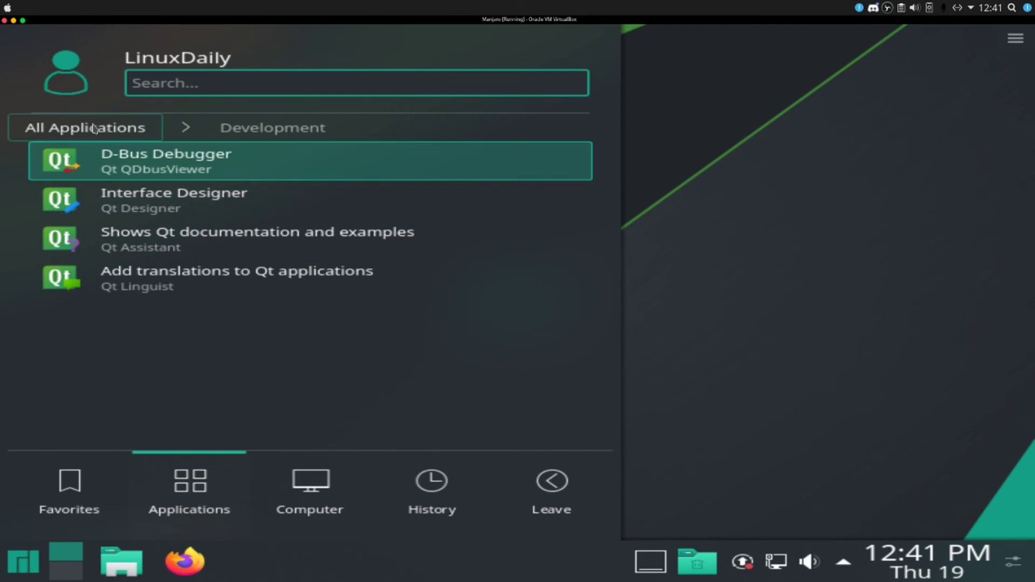
{"action": "left_click", "coordinate": [144, 128]}
{"action": "left_click", "coordinate": [358, 215]}
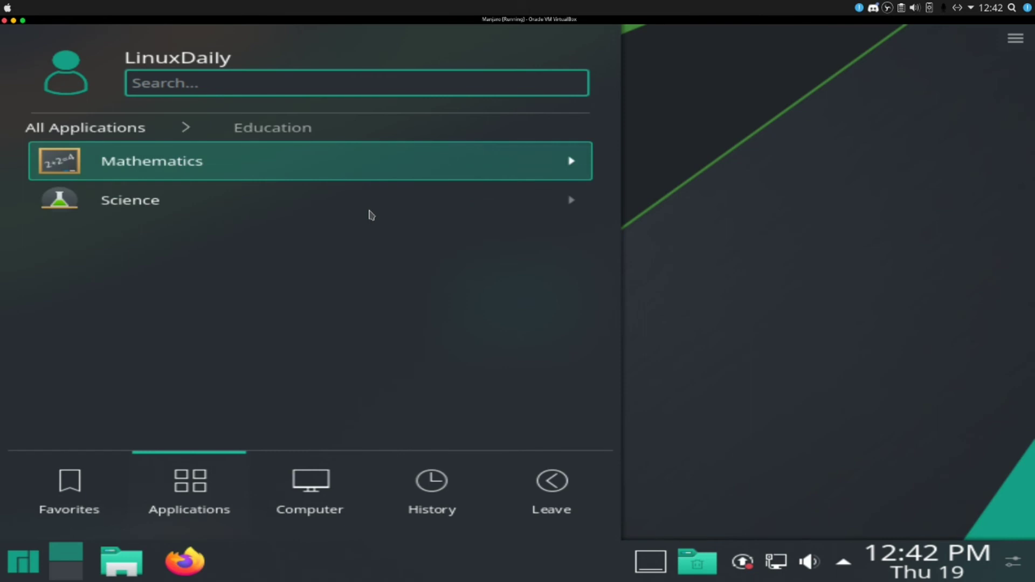
{"action": "left_click", "coordinate": [393, 174]}
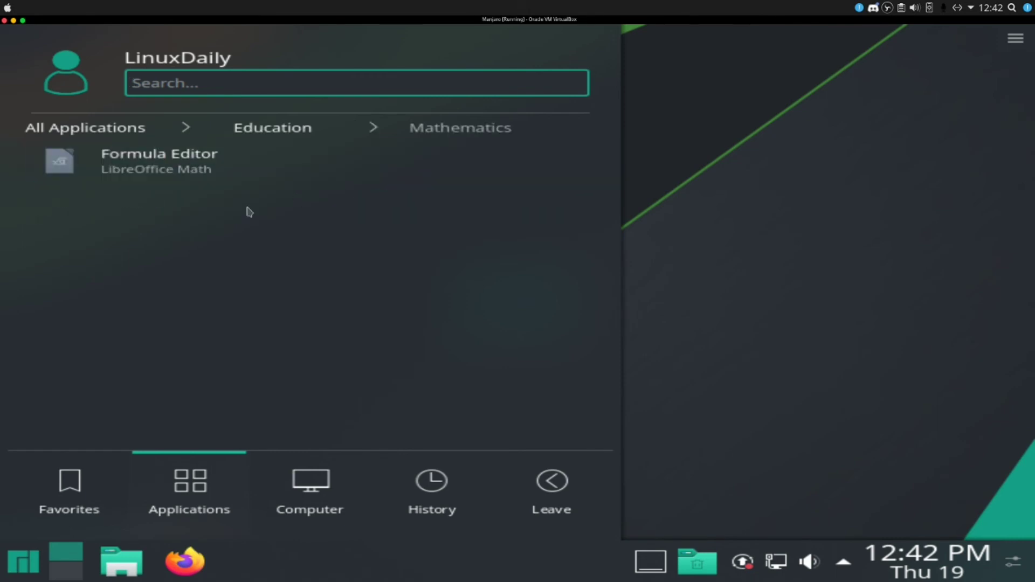
{"action": "key", "text": "BackSpace"}
{"action": "left_click", "coordinate": [284, 218]}
{"action": "key", "text": "BackSpace"}
{"action": "key", "text": "BackSpace"}
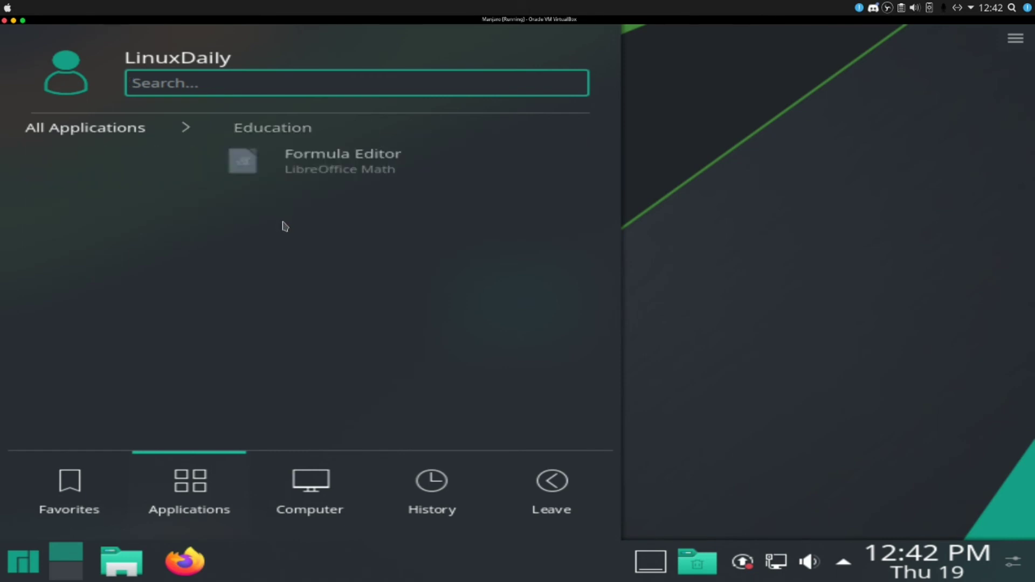
{"action": "left_click", "coordinate": [282, 226]}
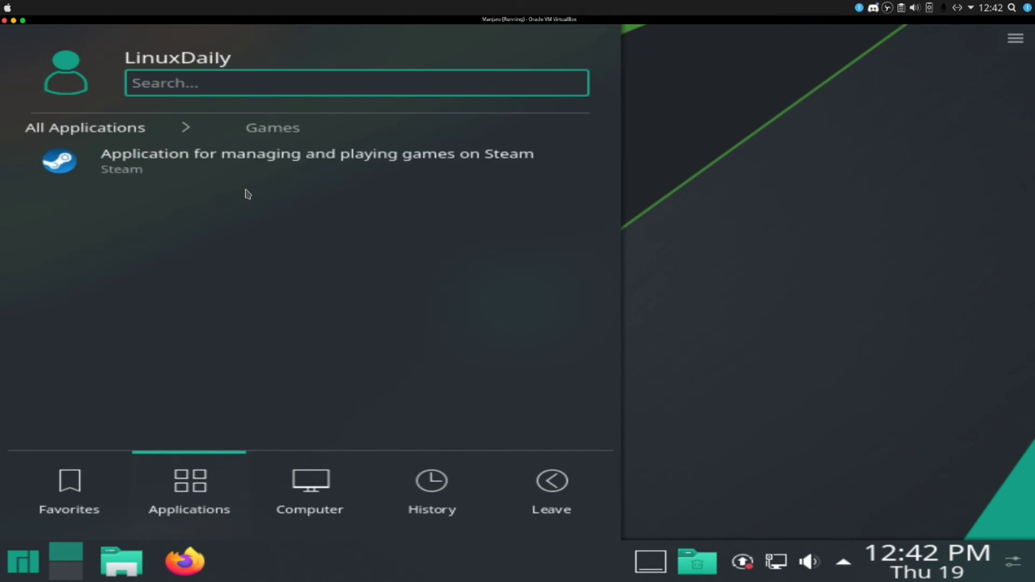
{"action": "key", "text": "BackSpace"}
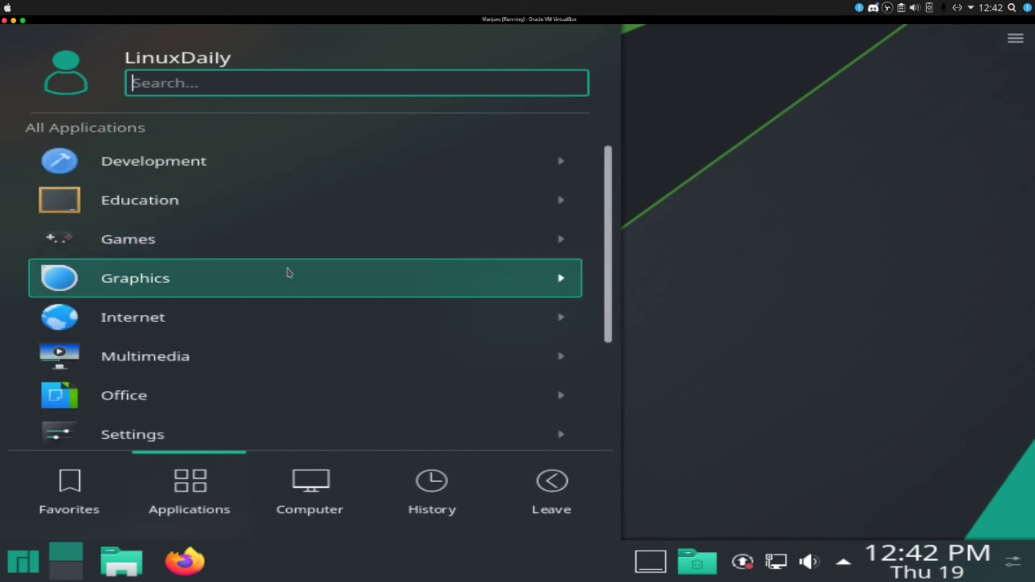
{"action": "left_click", "coordinate": [322, 282]}
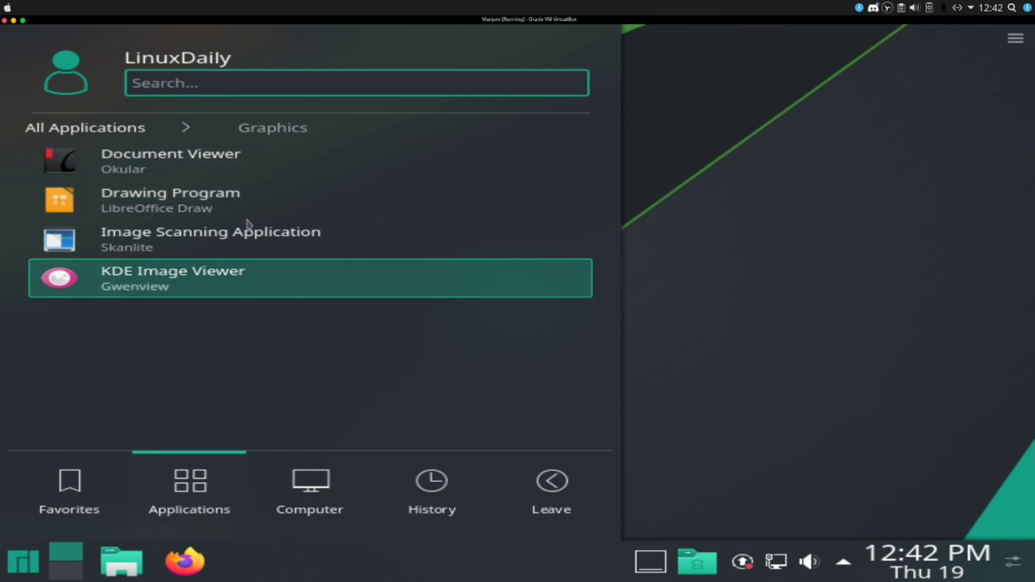
{"action": "key", "text": "BackSpace"}
{"action": "scroll", "coordinate": [291, 324], "scroll_direction": "down", "scroll_amount": 1}
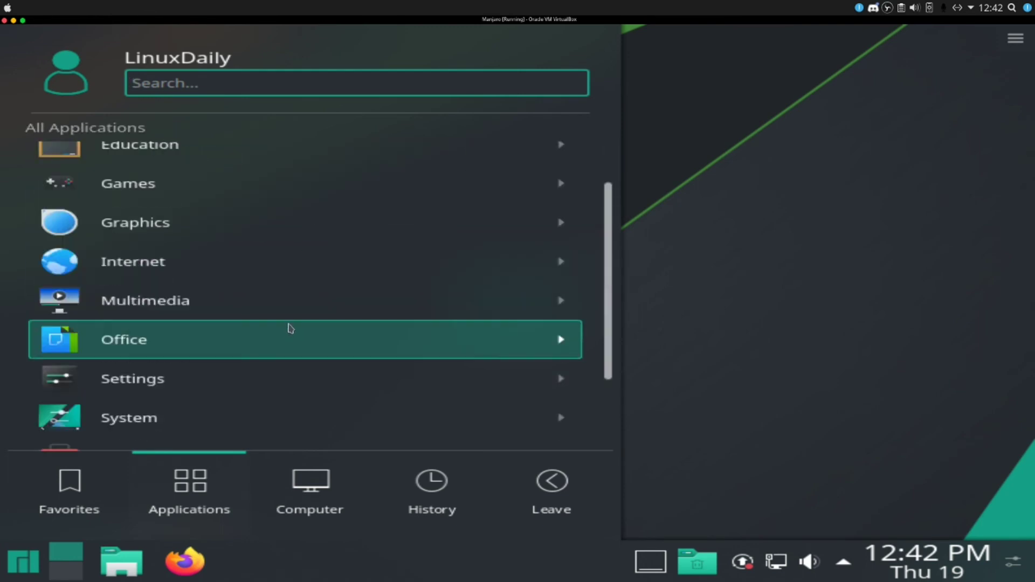
{"action": "scroll", "coordinate": [290, 328], "scroll_direction": "up", "scroll_amount": 1}
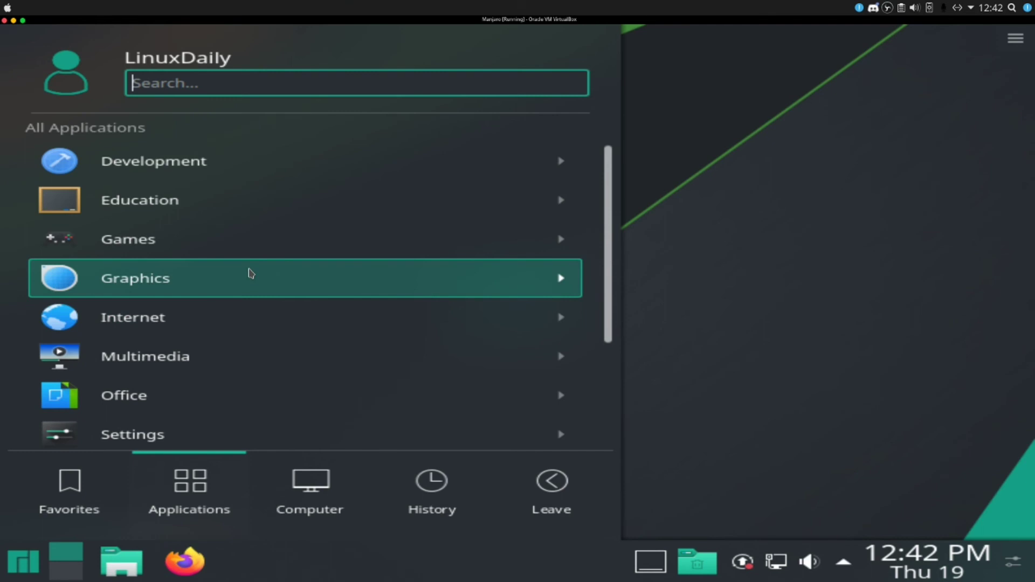
{"action": "left_click", "coordinate": [250, 274]}
{"action": "key", "text": "BackSpace"}
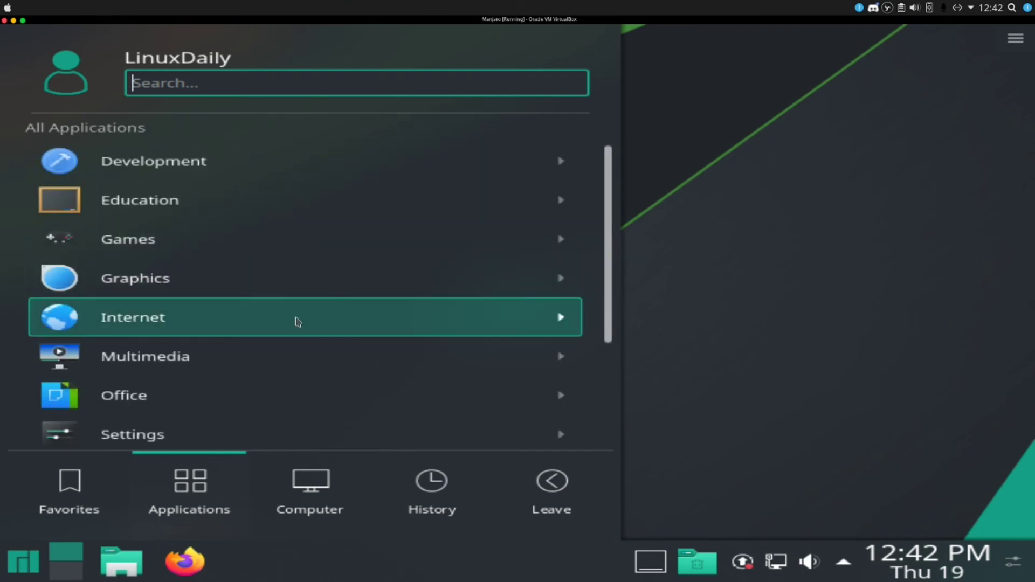
{"action": "scroll", "coordinate": [248, 326], "scroll_direction": "down", "scroll_amount": 2}
{"action": "scroll", "coordinate": [247, 326], "scroll_direction": "up", "scroll_amount": 1}
{"action": "left_click", "coordinate": [674, 205]}
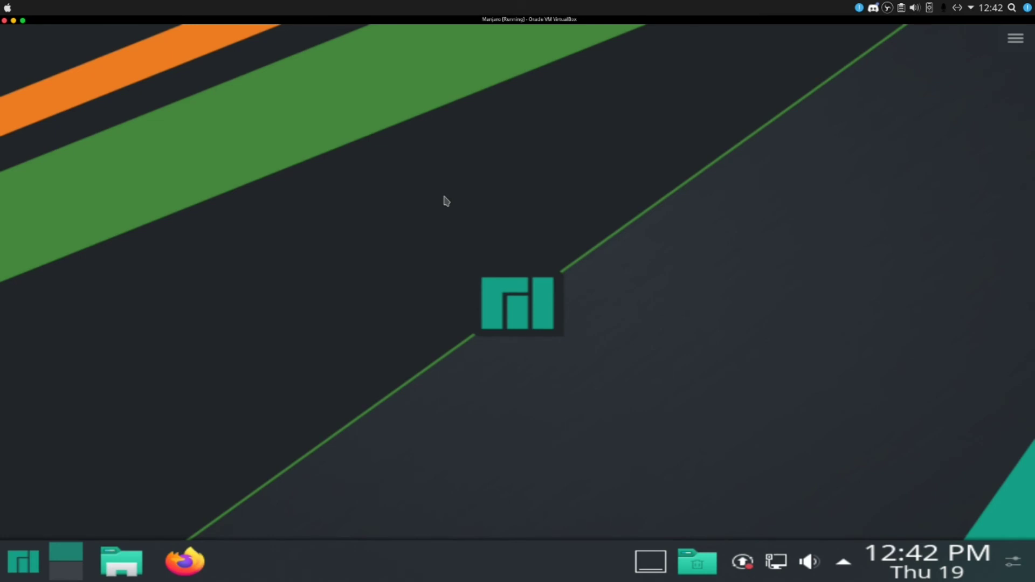
{"action": "left_click", "coordinate": [23, 560]}
{"action": "scroll", "coordinate": [301, 280], "scroll_direction": "down", "scroll_amount": 1}
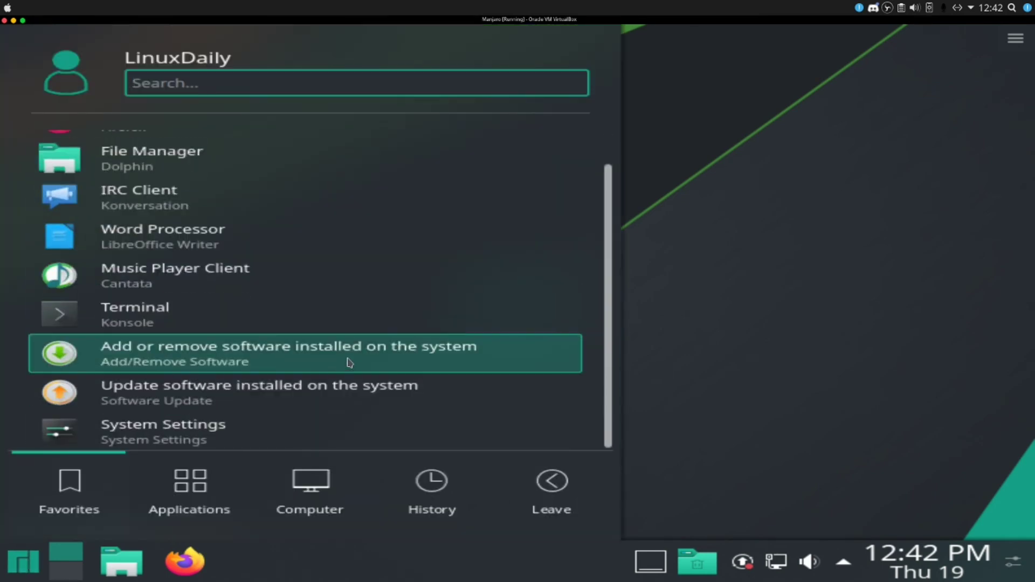
{"action": "scroll", "coordinate": [348, 367], "scroll_direction": "up", "scroll_amount": 1}
{"action": "left_click", "coordinate": [192, 468]}
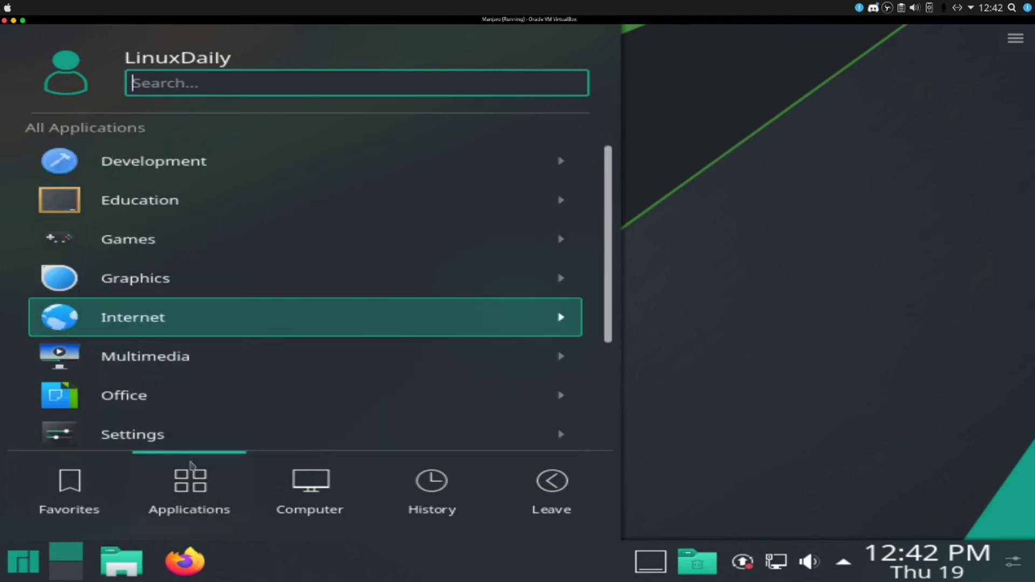
{"action": "scroll", "coordinate": [339, 416], "scroll_direction": "down", "scroll_amount": 4}
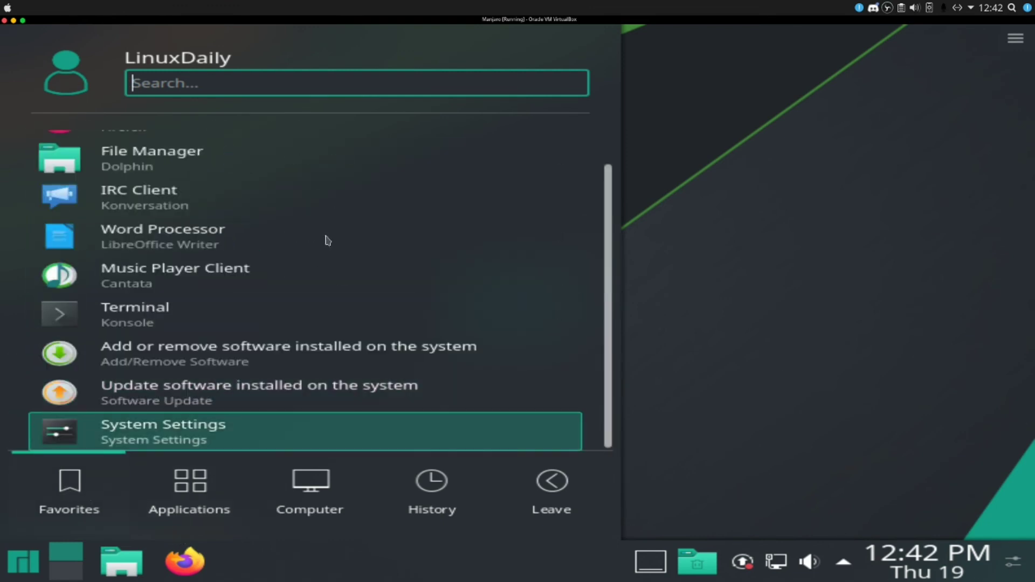
{"action": "mouse_move", "coordinate": [357, 456]}
{"action": "mouse_move", "coordinate": [145, 531]}
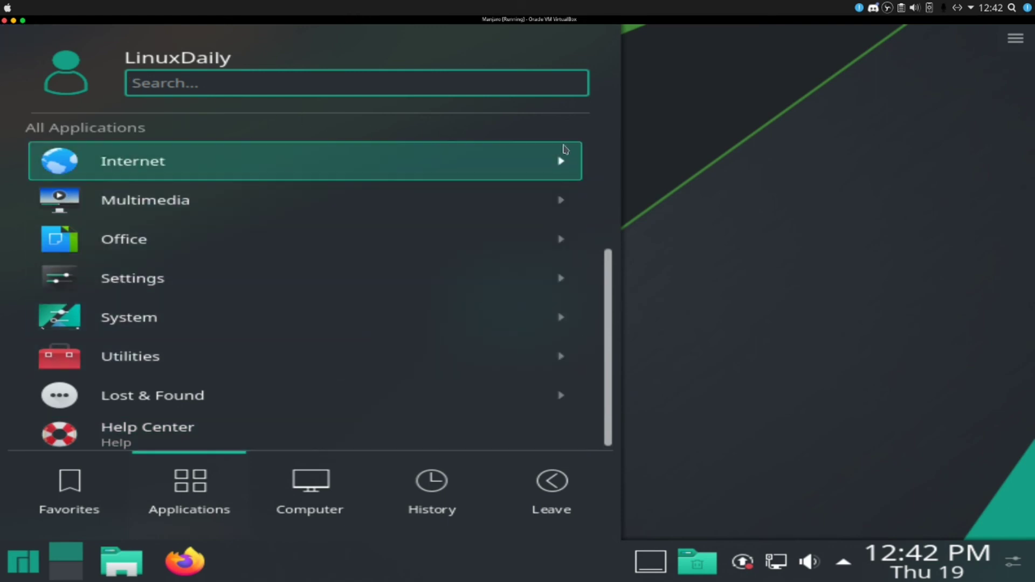
{"action": "left_click", "coordinate": [756, 178]}
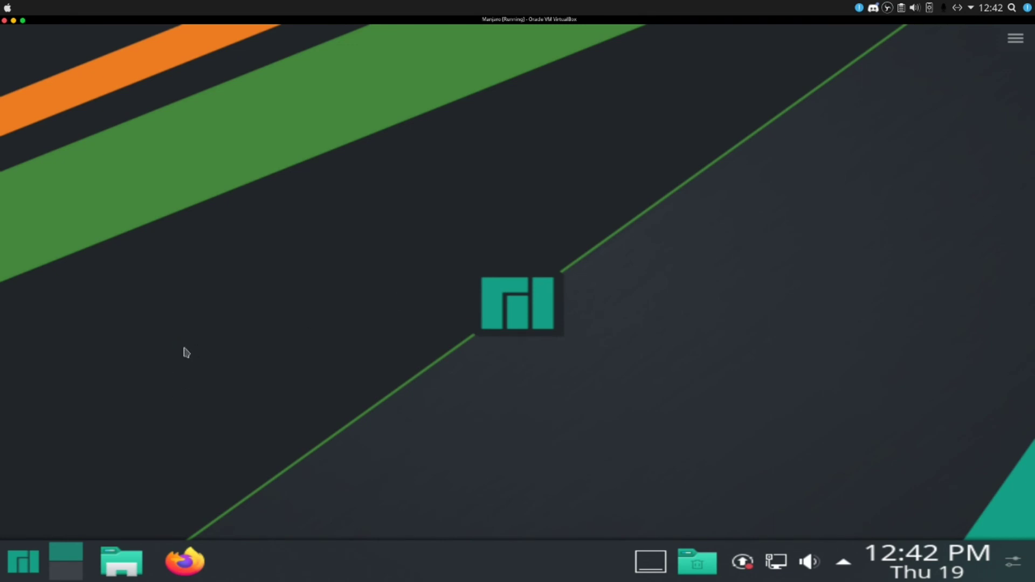
{"action": "left_click", "coordinate": [5, 555]}
{"action": "scroll", "coordinate": [302, 302], "scroll_direction": "down", "scroll_amount": 1}
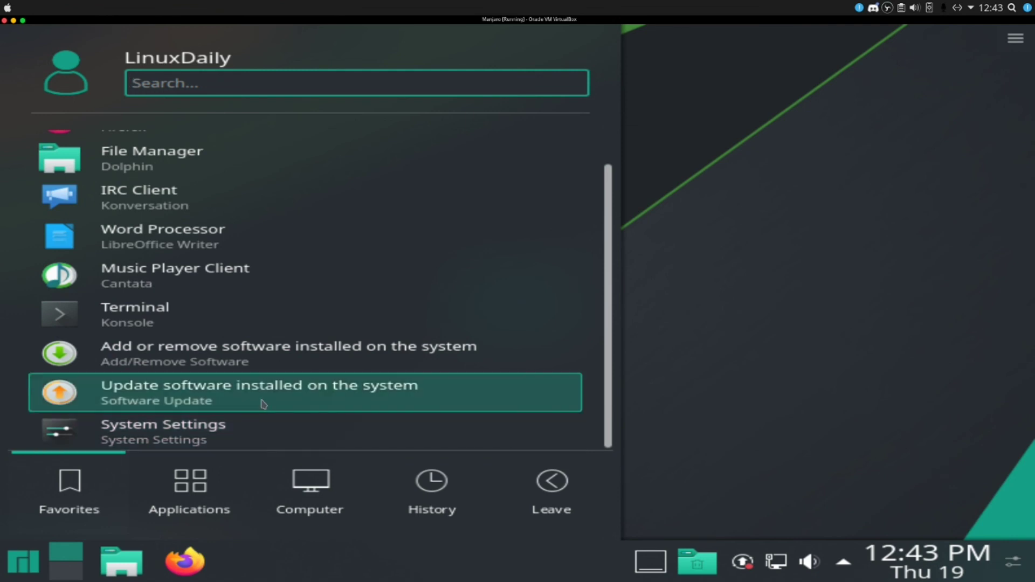
{"action": "left_click", "coordinate": [652, 292]}
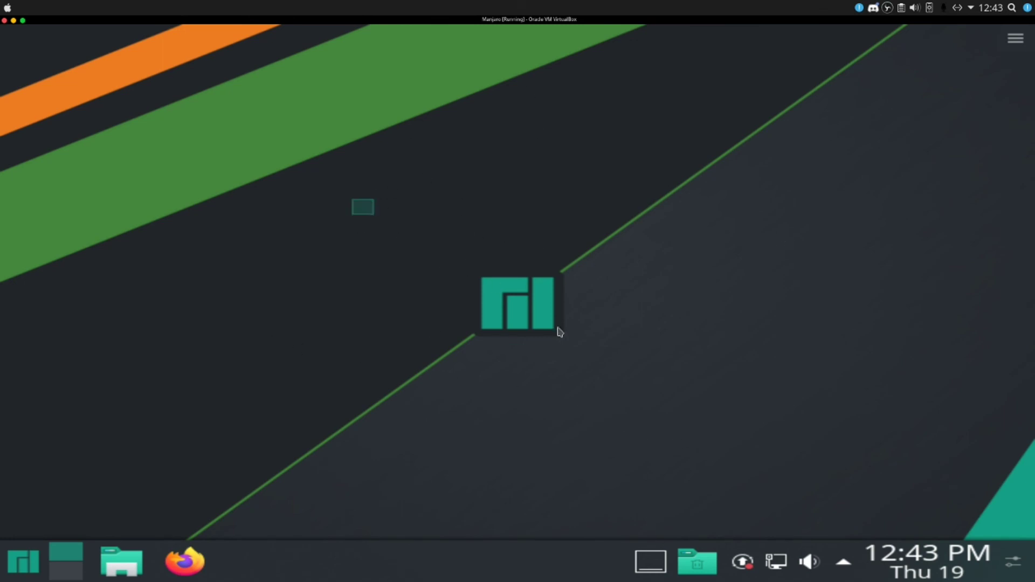
{"action": "left_click", "coordinate": [38, 565]}
{"action": "left_click", "coordinate": [238, 439]}
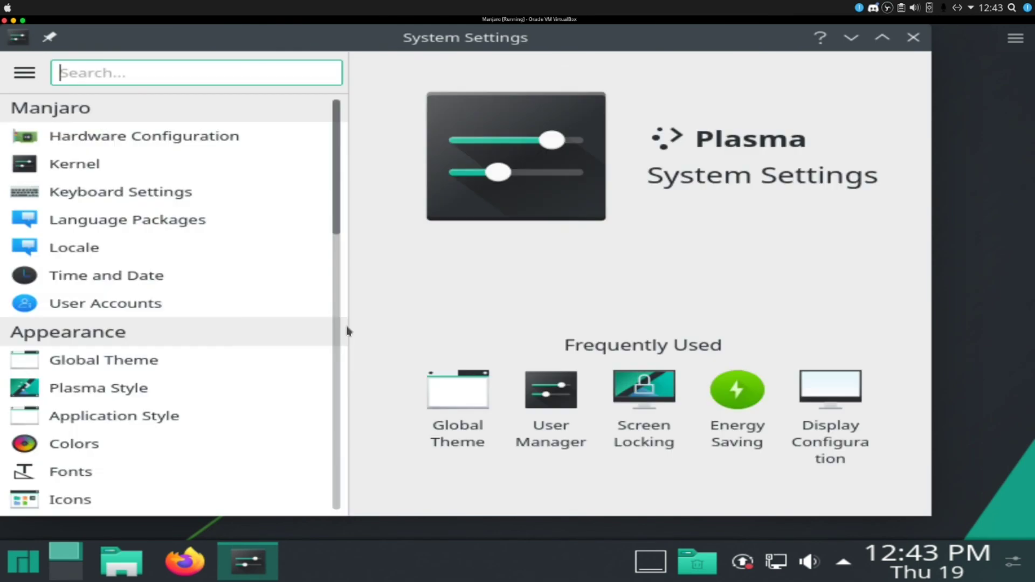
{"action": "scroll", "coordinate": [208, 399], "scroll_direction": "down", "scroll_amount": 10}
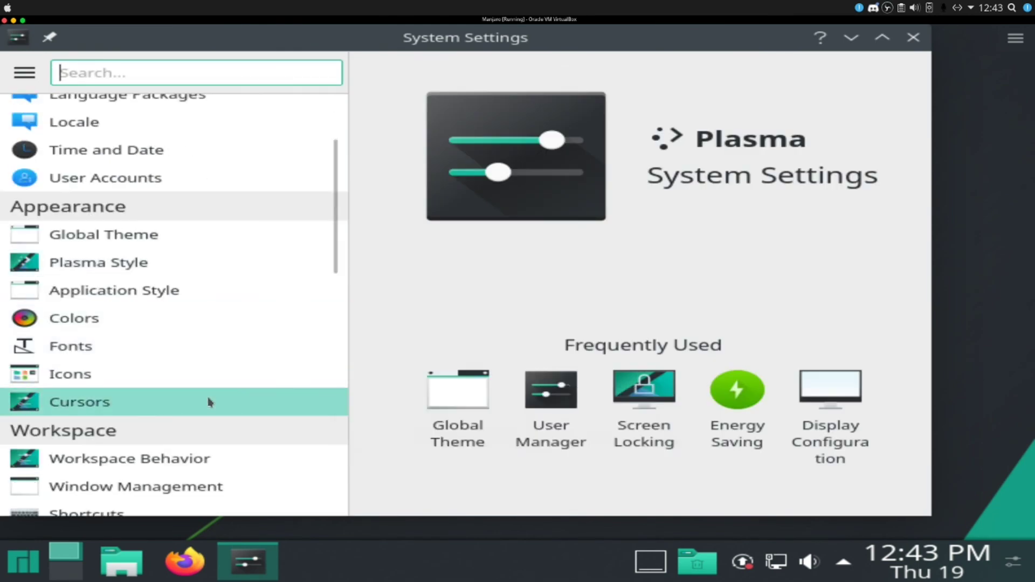
{"action": "scroll", "coordinate": [210, 401], "scroll_direction": "down", "scroll_amount": 10}
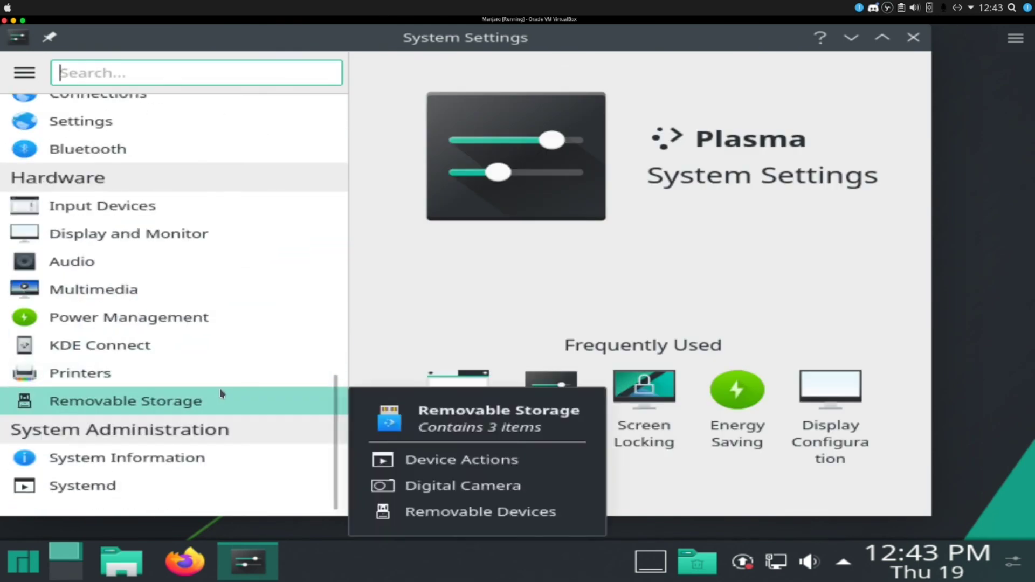
{"action": "scroll", "coordinate": [219, 388], "scroll_direction": "up", "scroll_amount": 5}
{"action": "scroll", "coordinate": [219, 386], "scroll_direction": "up", "scroll_amount": 10}
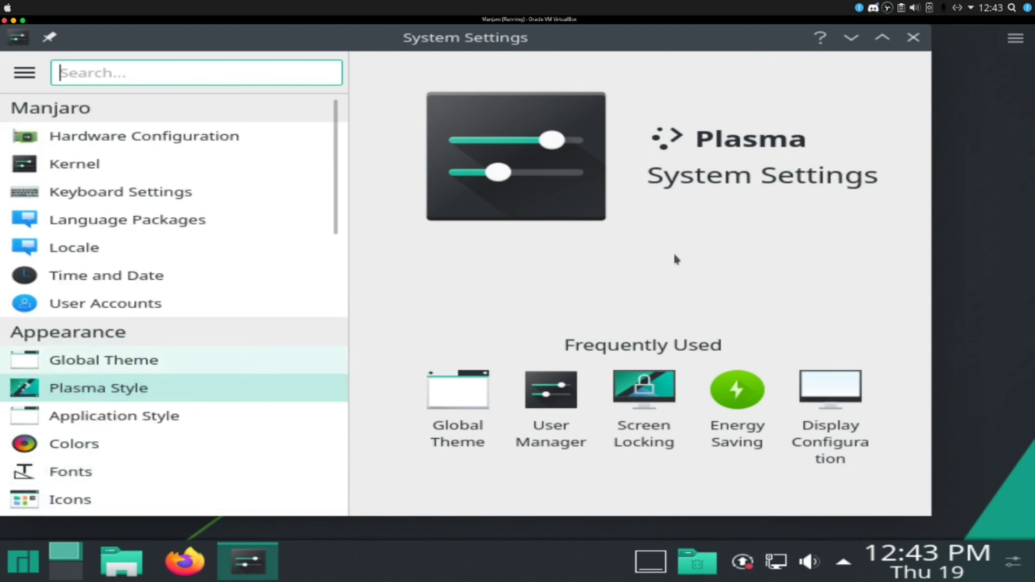
{"action": "left_click", "coordinate": [913, 37]}
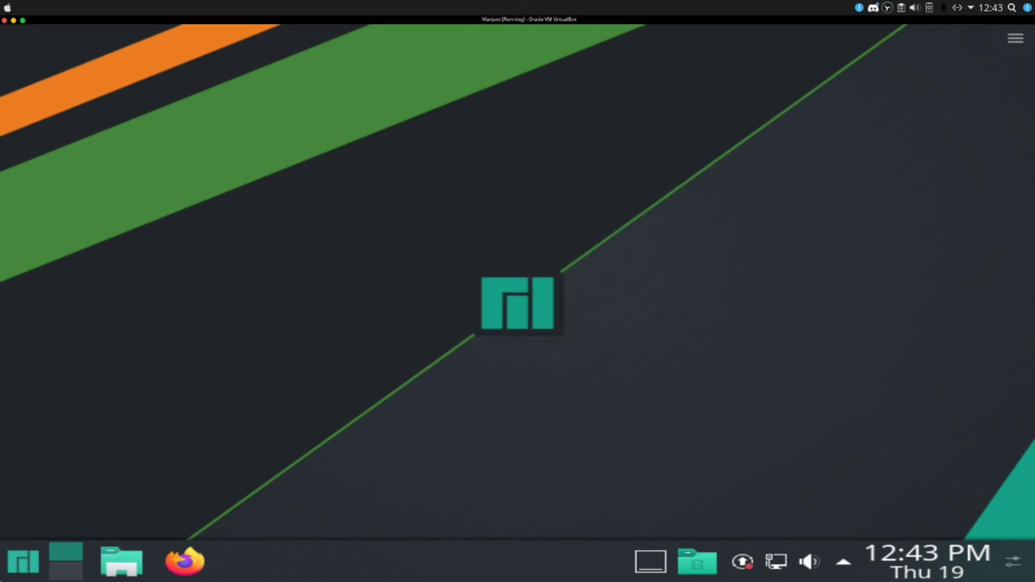
Step: Start Konsole from the application launcher
{"action": "left_click", "coordinate": [23, 561]}
{"action": "scroll", "coordinate": [249, 282], "scroll_direction": "down", "scroll_amount": 1}
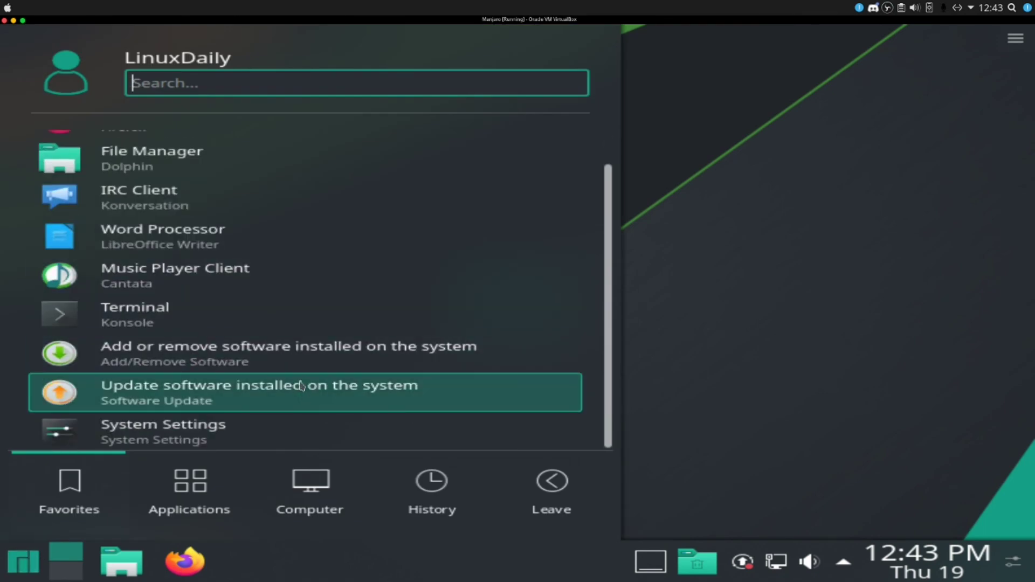
{"action": "left_click", "coordinate": [302, 321]}
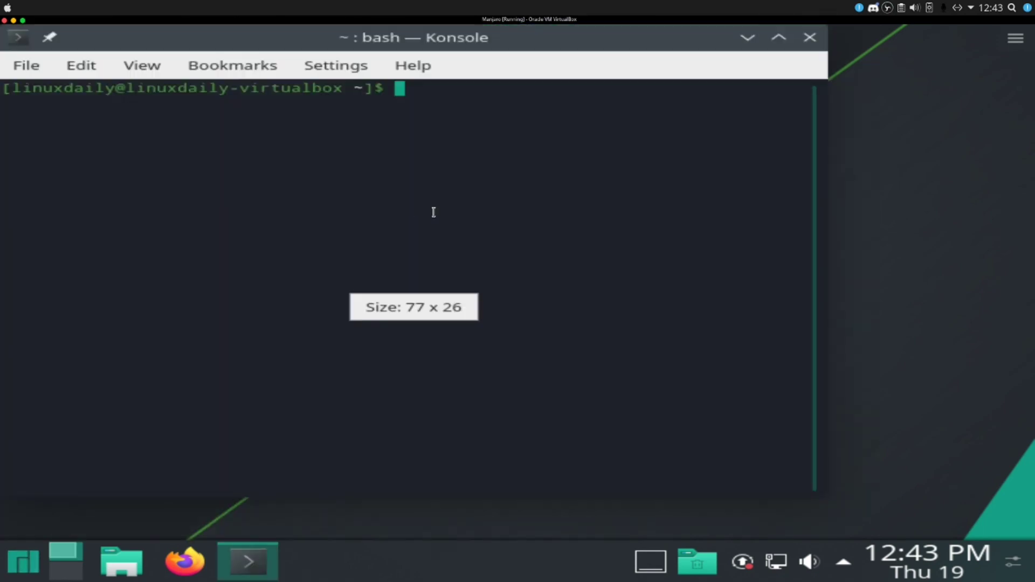
Step: Install neofetch with 'sudo pacman -S neofetch', authorise with the password, then run neofetch
{"action": "type", "text": "s"}
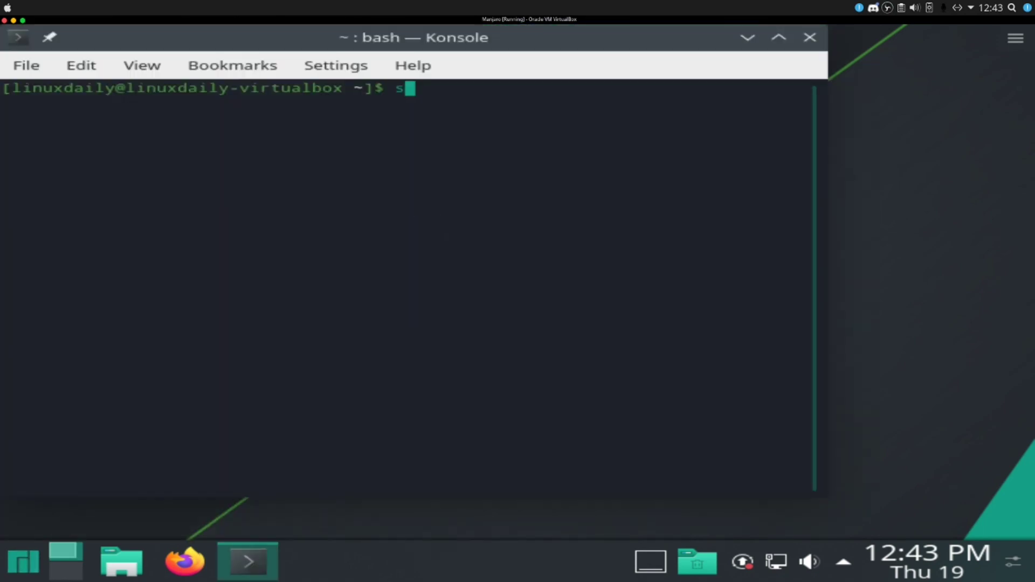
{"action": "type", "text": "udo pacman -S "}
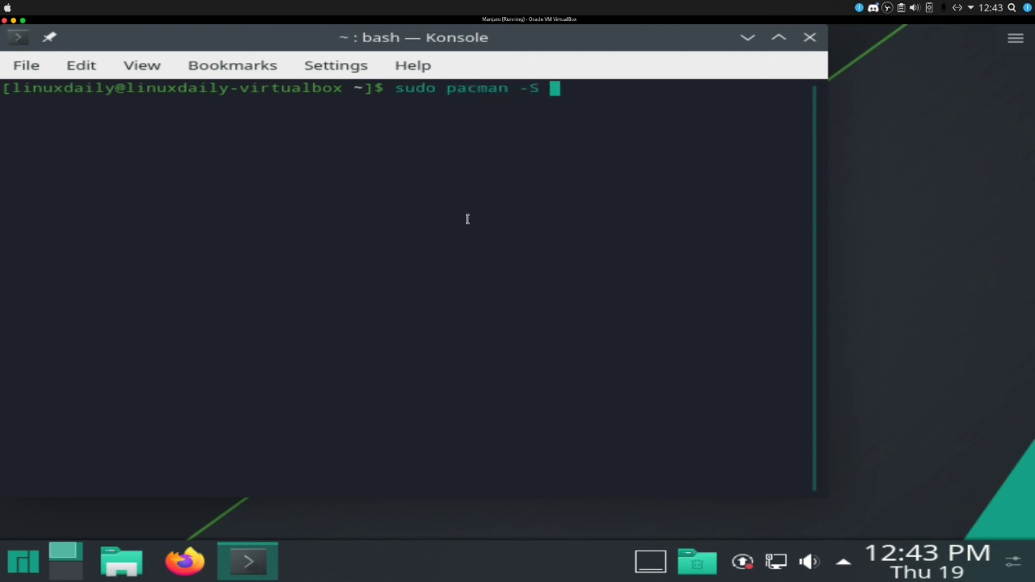
{"action": "type", "text": "neofetch"}
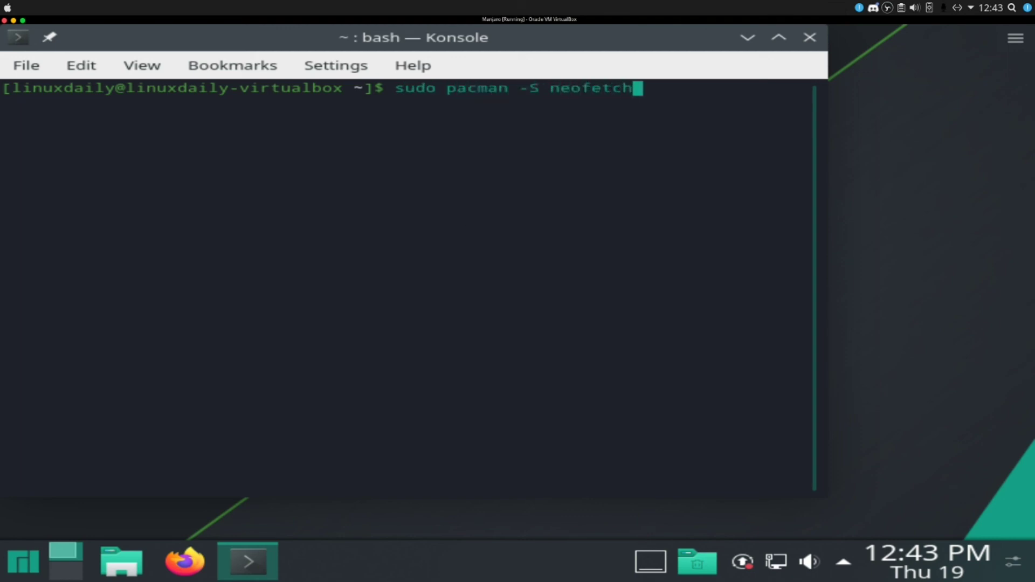
{"action": "key", "text": "Return"}
{"action": "key", "text": "Return"}
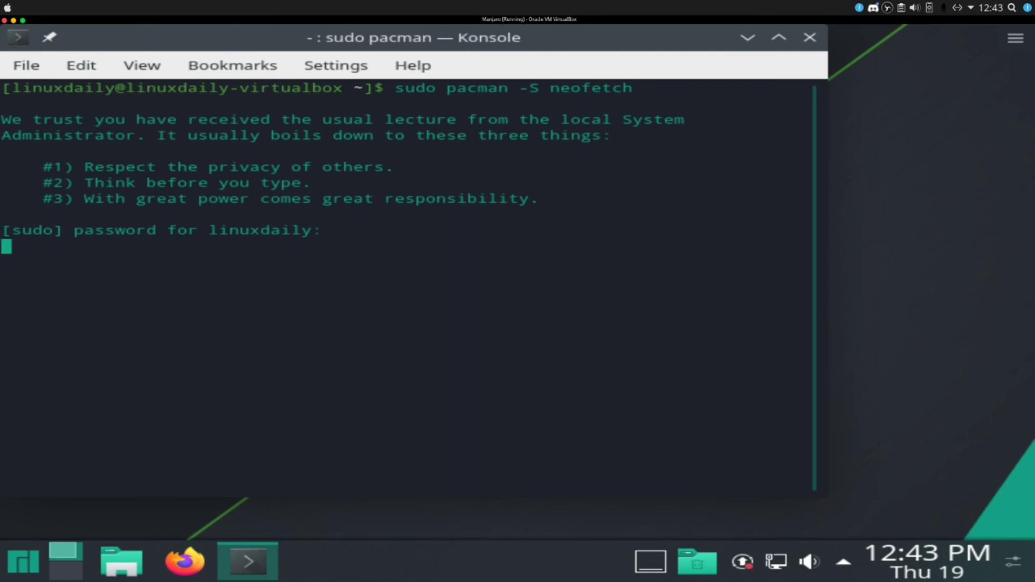
{"action": "key", "text": "Return"}
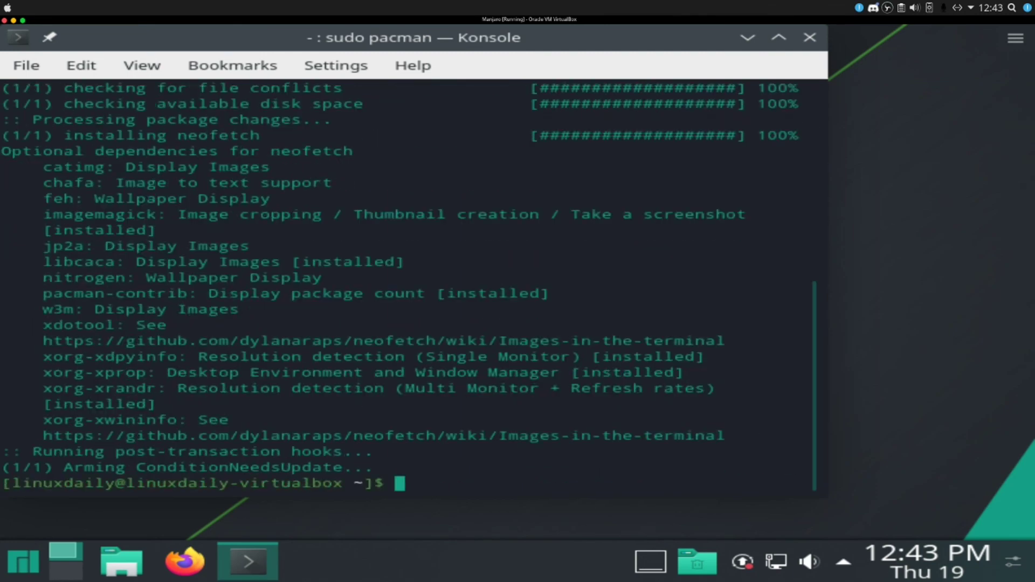
{"action": "type", "text": "neo"}
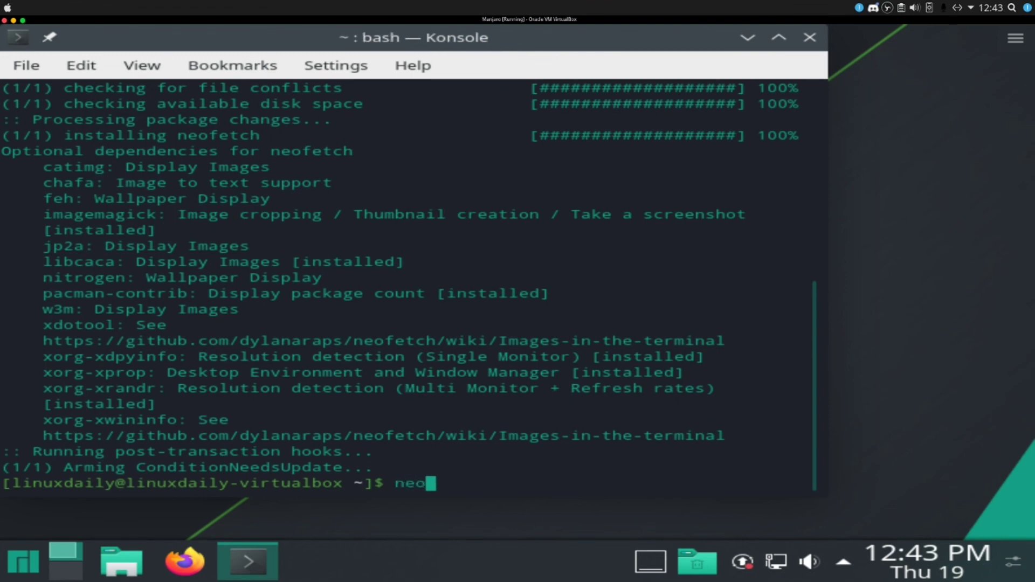
{"action": "type", "text": "fetch"}
{"action": "key", "text": "Return"}
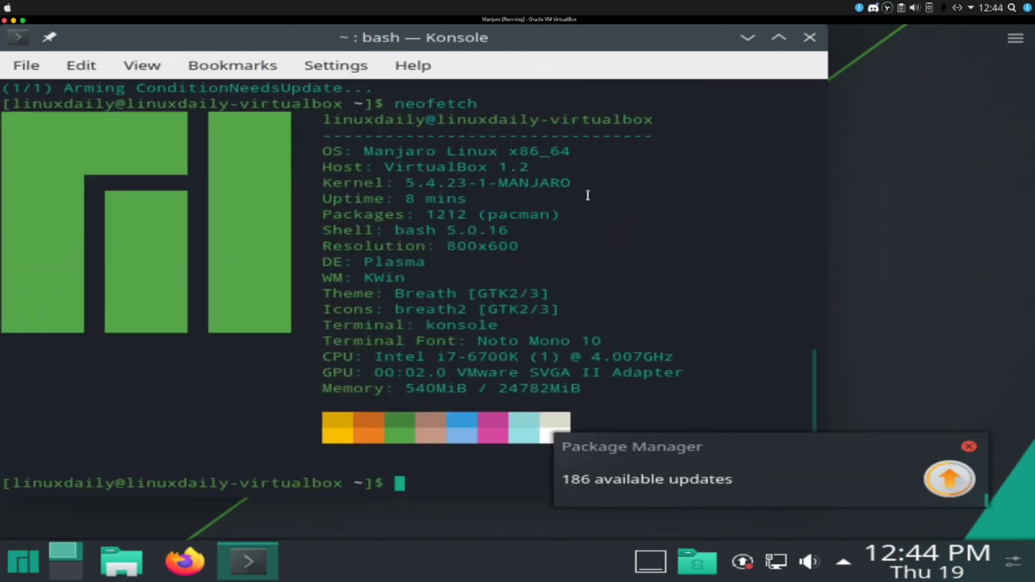
Step: Highlight kernel 5.4.23 and shell bash 5.0.16 in the neofetch output, then close Konsole
{"action": "left_click_drag", "start_coordinate": [400, 183], "coordinate": [464, 177]}
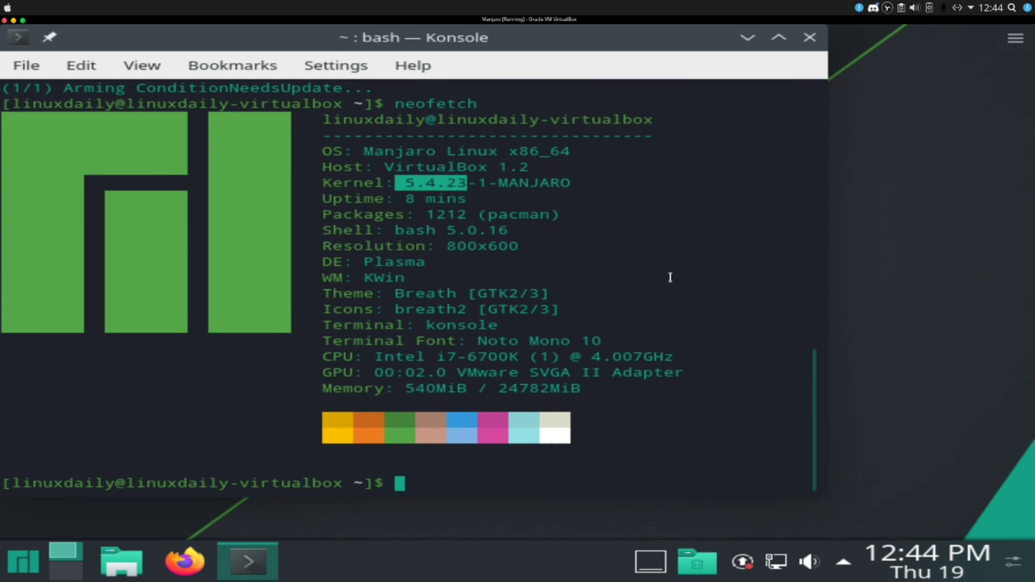
{"action": "left_click_drag", "start_coordinate": [396, 230], "coordinate": [528, 233]}
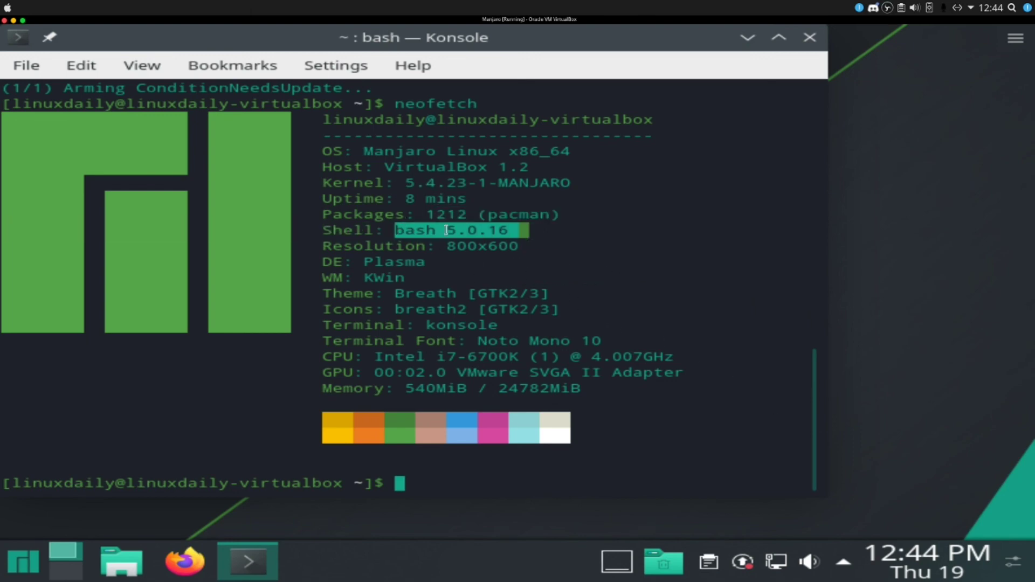
{"action": "left_click", "coordinate": [544, 293]}
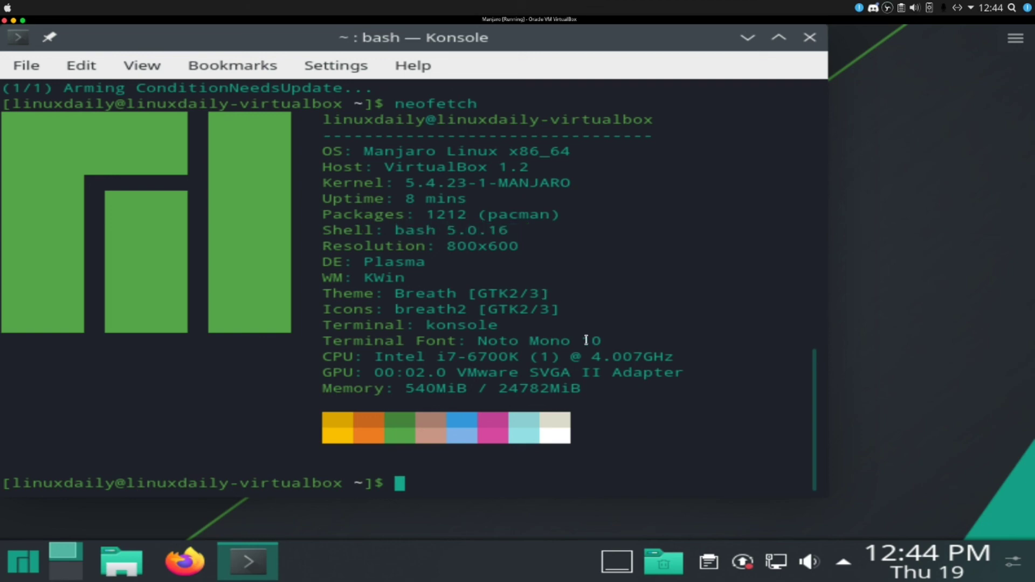
{"action": "left_click", "coordinate": [810, 37]}
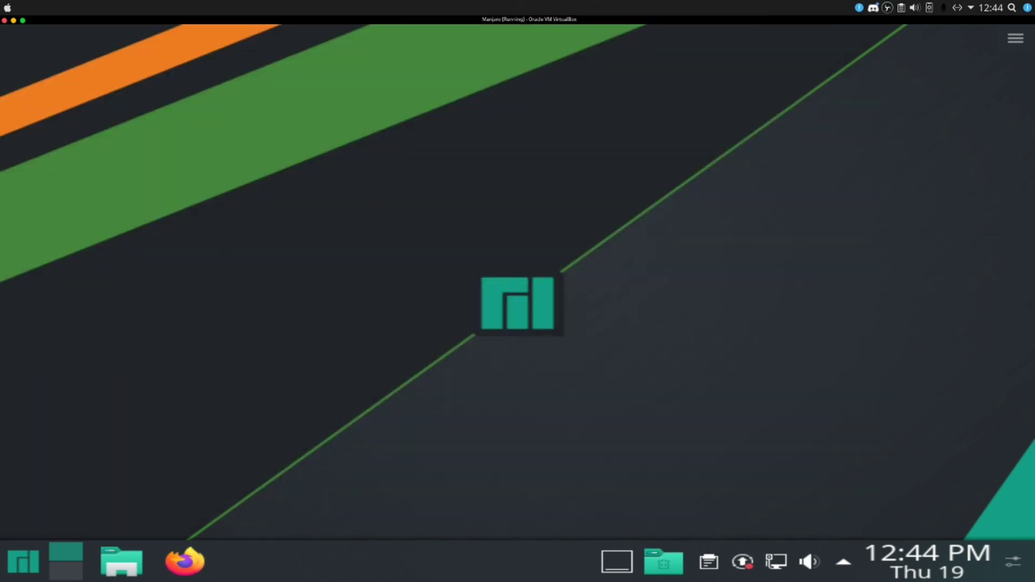